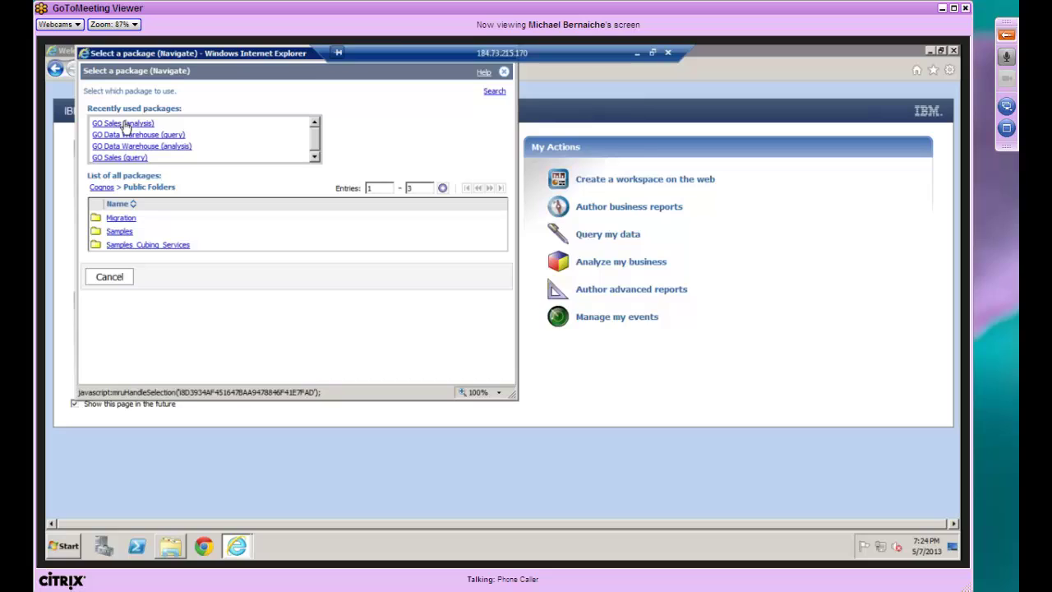
- Create a new Active Report based on the GO Sales (analysis) package
click(125, 126)
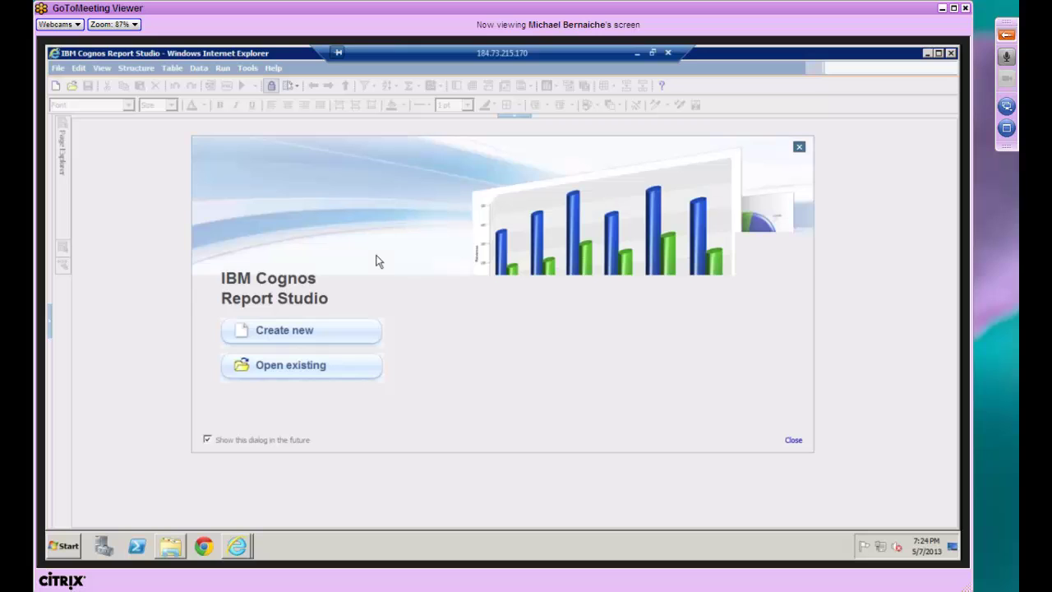
click(291, 337)
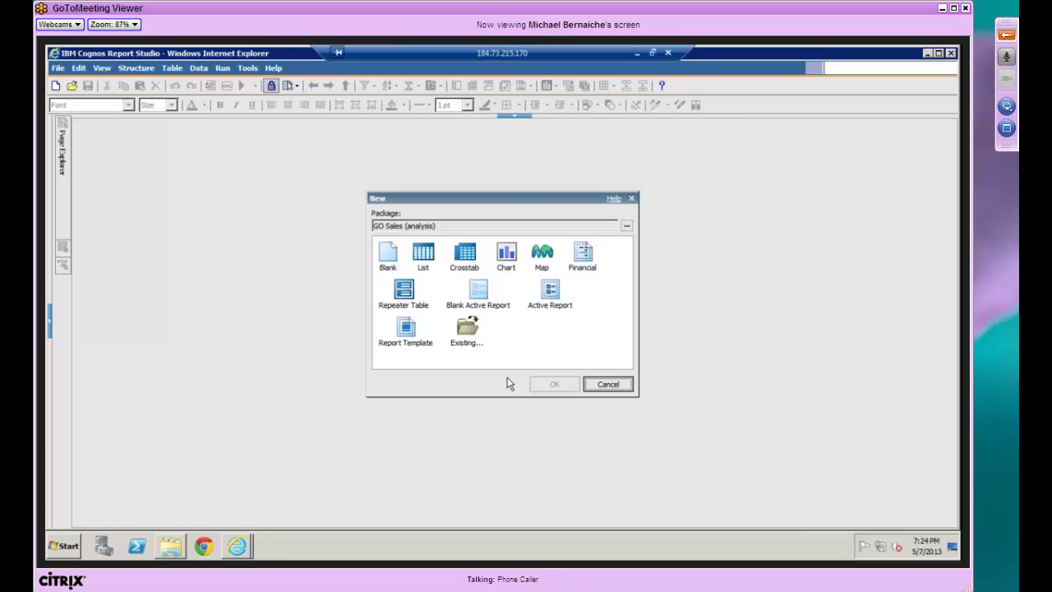
click(550, 295)
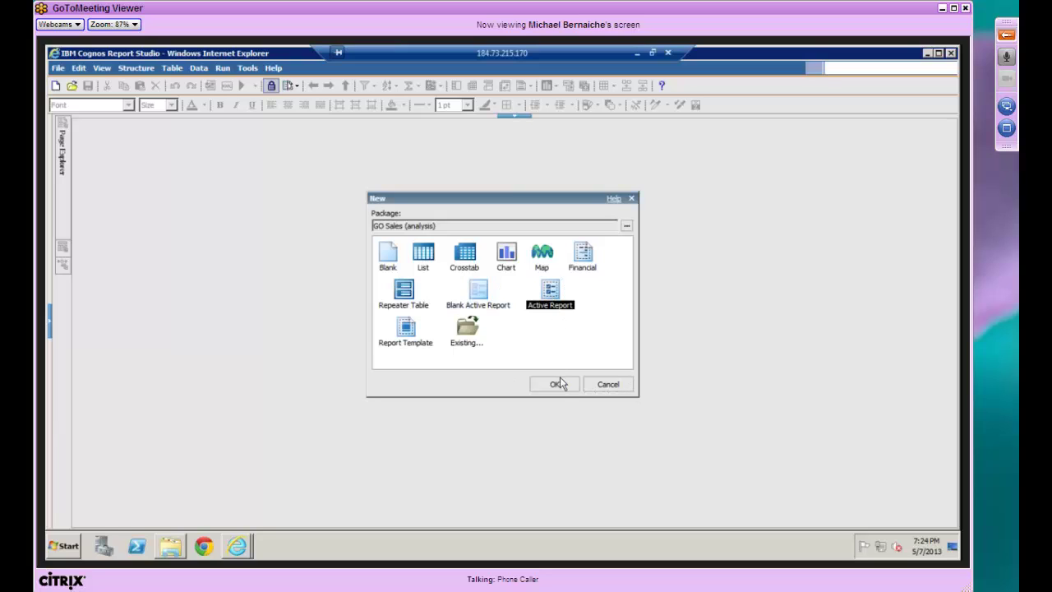
click(554, 386)
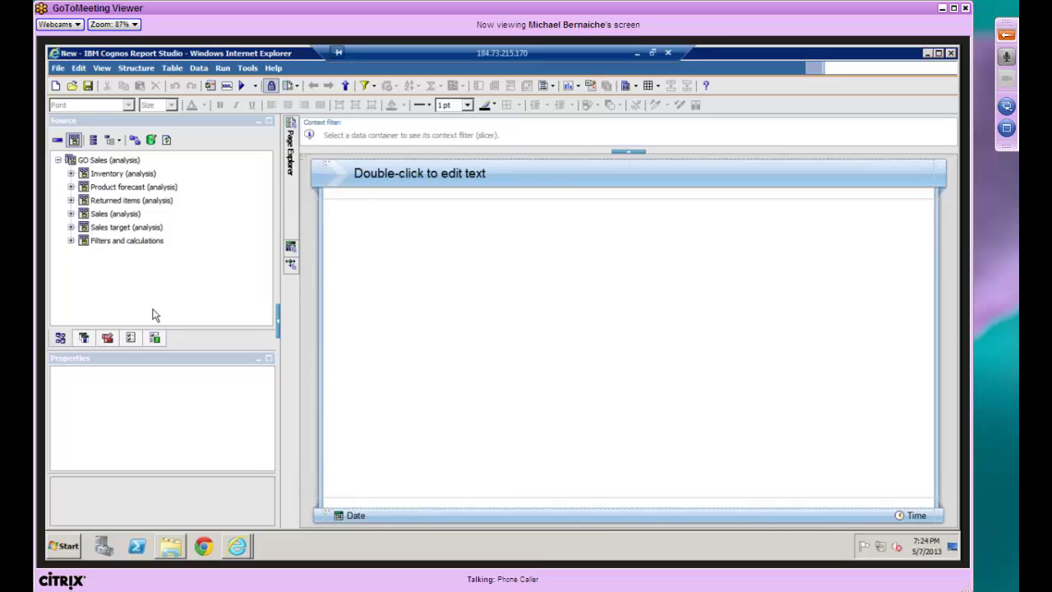
- Insert a list in the report body and add Country and City from the Sales staff hierarchy of Sales (analysis) as columns
click(106, 338)
drag(72, 295, 603, 376)
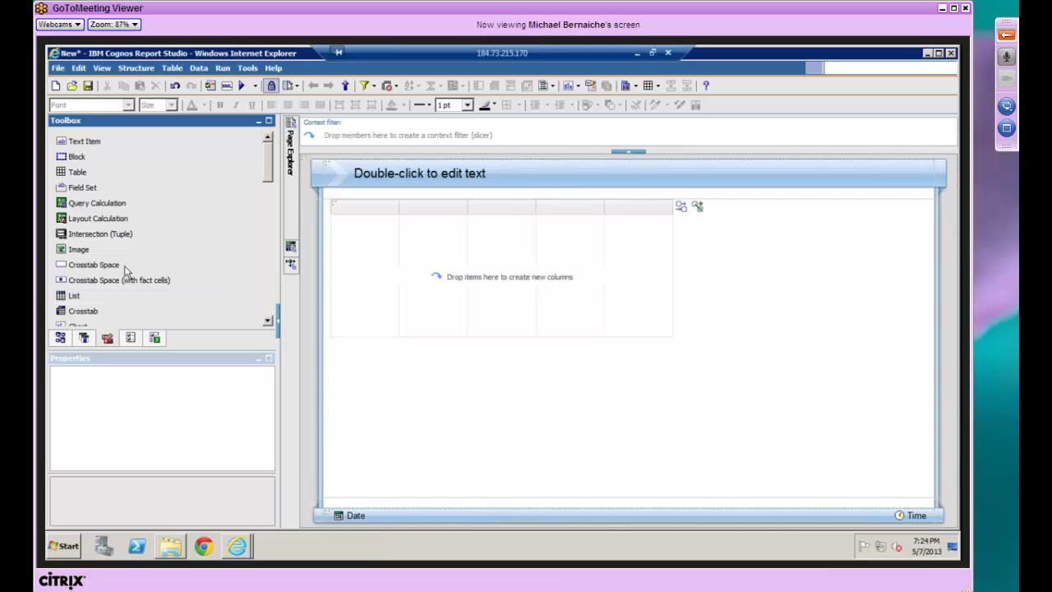
click(60, 337)
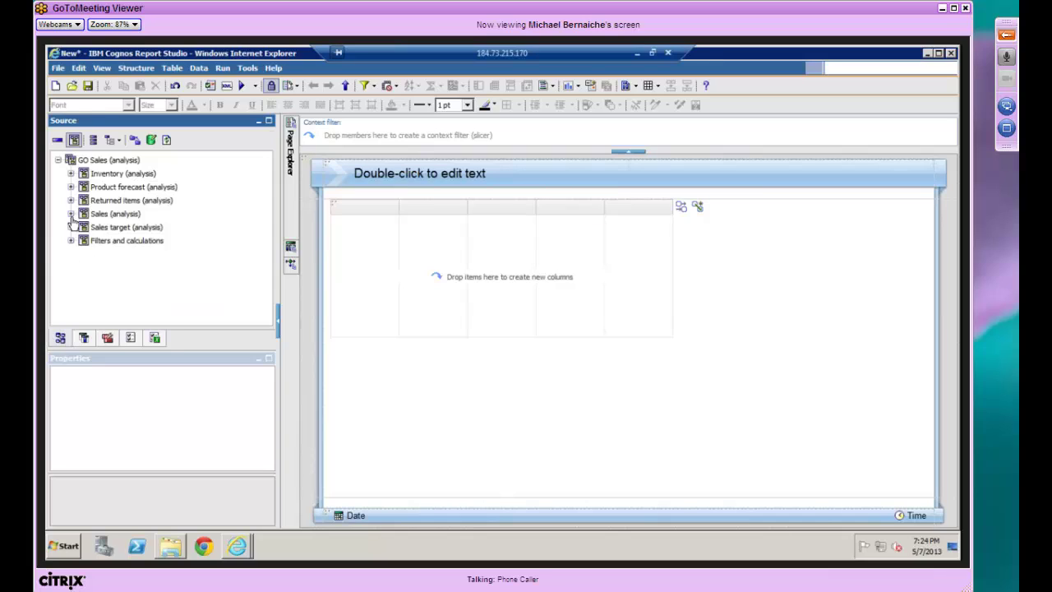
click(71, 216)
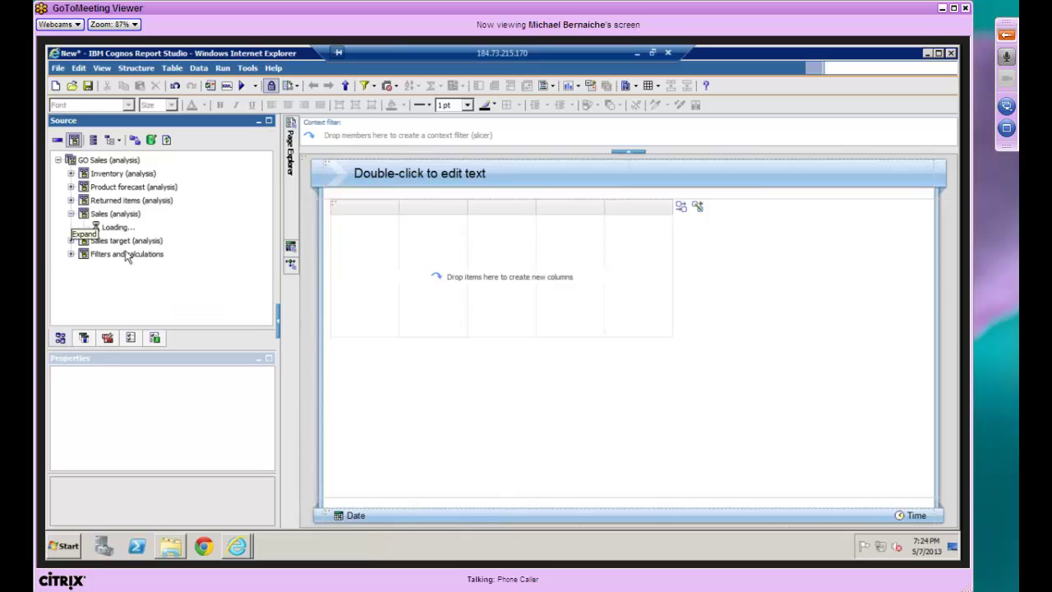
scroll(265, 243, down, 1)
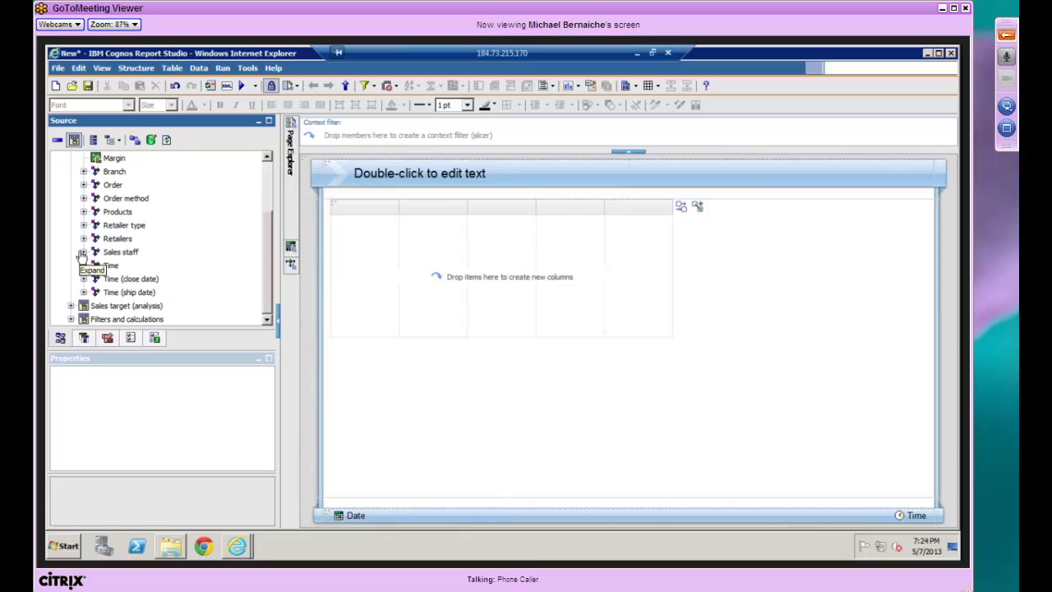
click(83, 252)
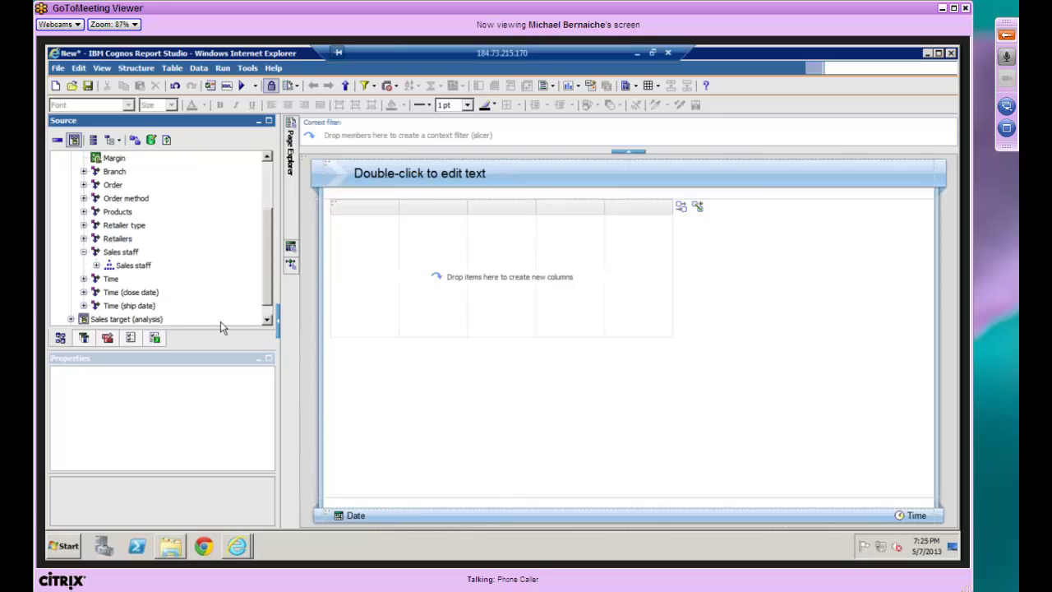
click(97, 265)
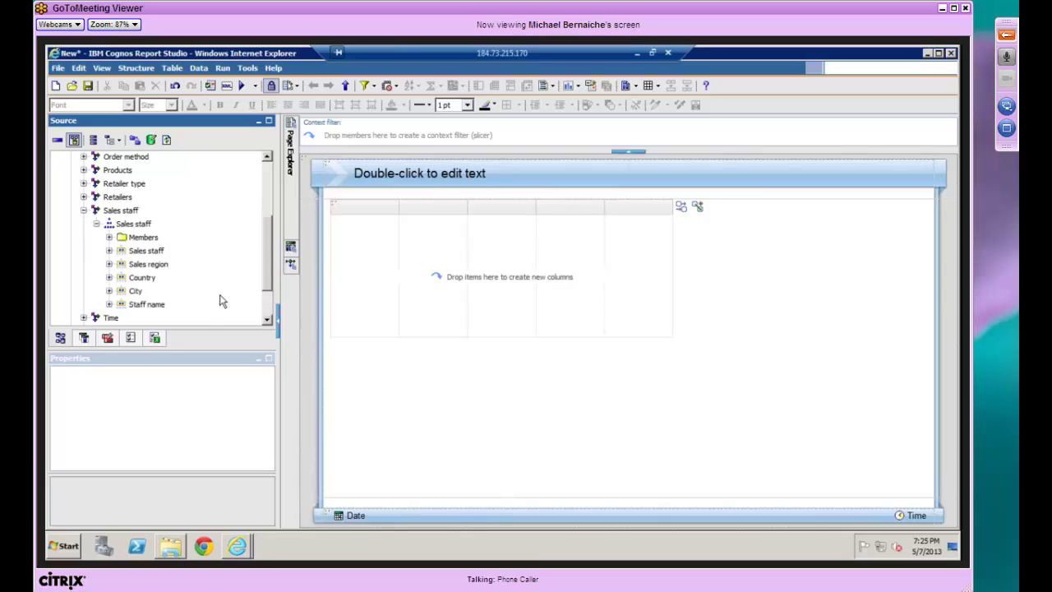
click(141, 278)
ctrl+click(134, 292)
drag(152, 284, 512, 431)
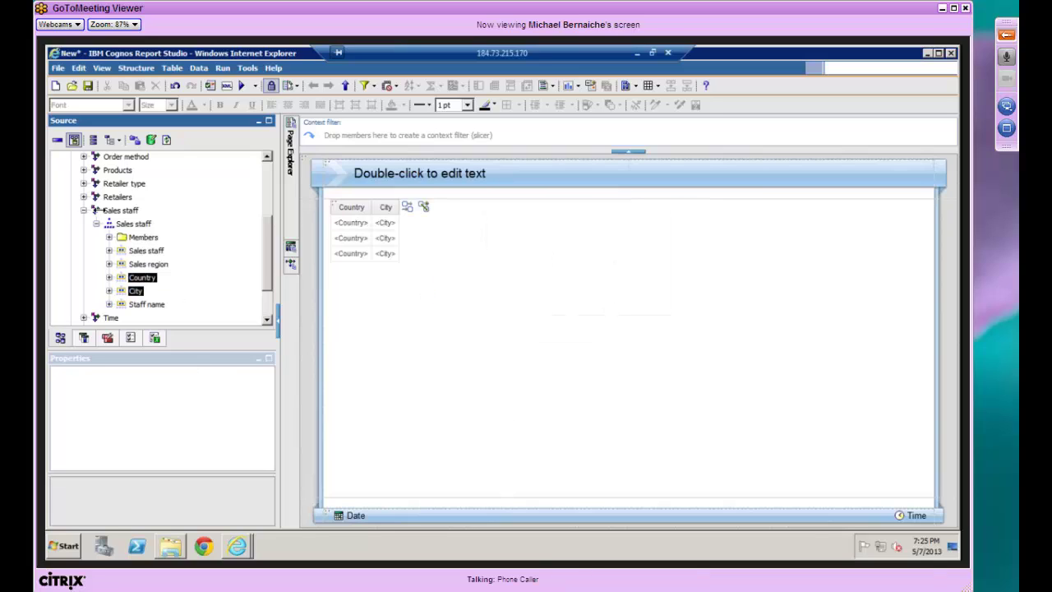
- Add Revenue and Margin from Sales (analysis) to the list as columns after City
scroll(275, 239, up, 2)
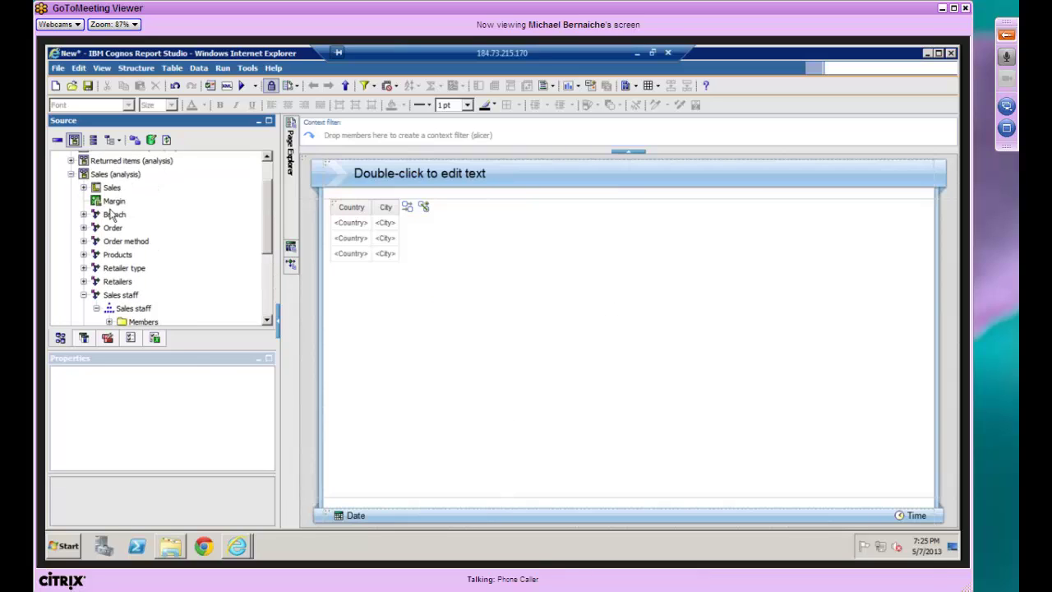
click(83, 187)
click(132, 256)
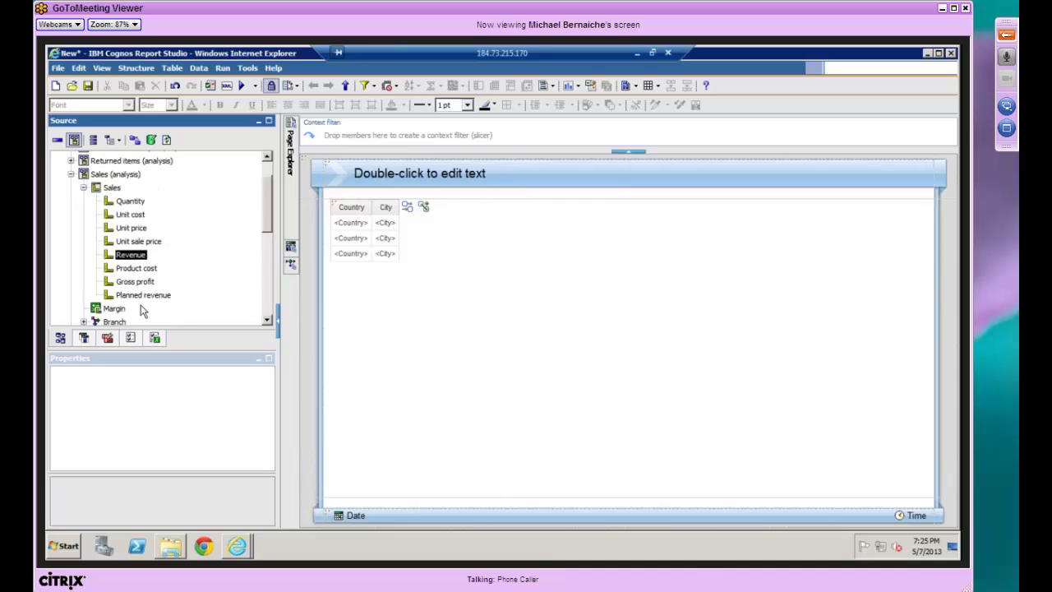
ctrl+click(105, 306)
drag(134, 257, 237, 261)
click(145, 255)
drag(142, 260, 402, 234)
drag(115, 309, 647, 430)
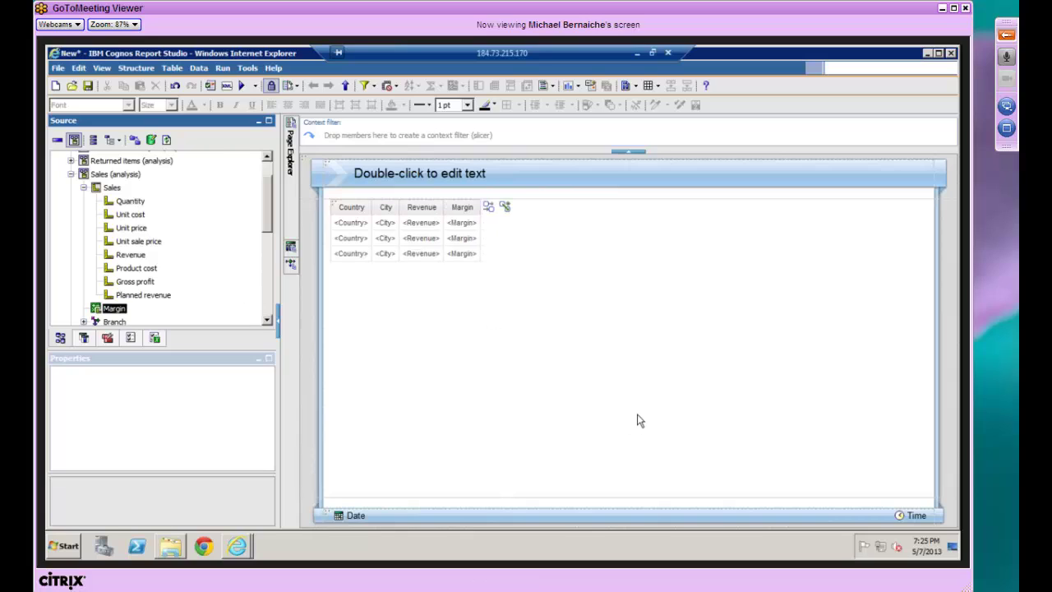
- Insert a table with 2 columns and 1 row above the list, with Maximize width turned off
click(107, 339)
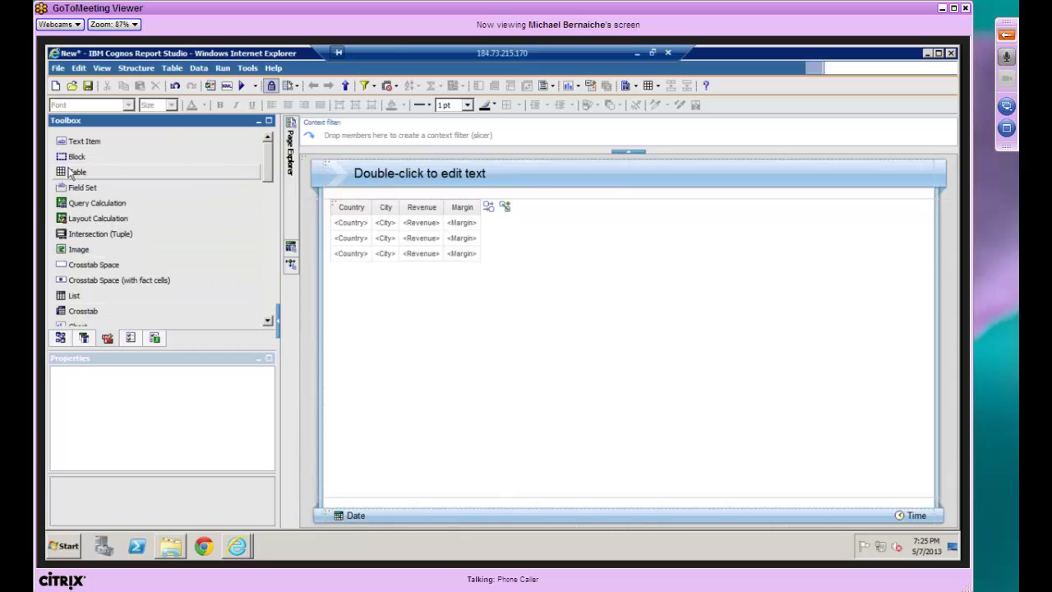
drag(71, 172, 345, 231)
click(528, 350)
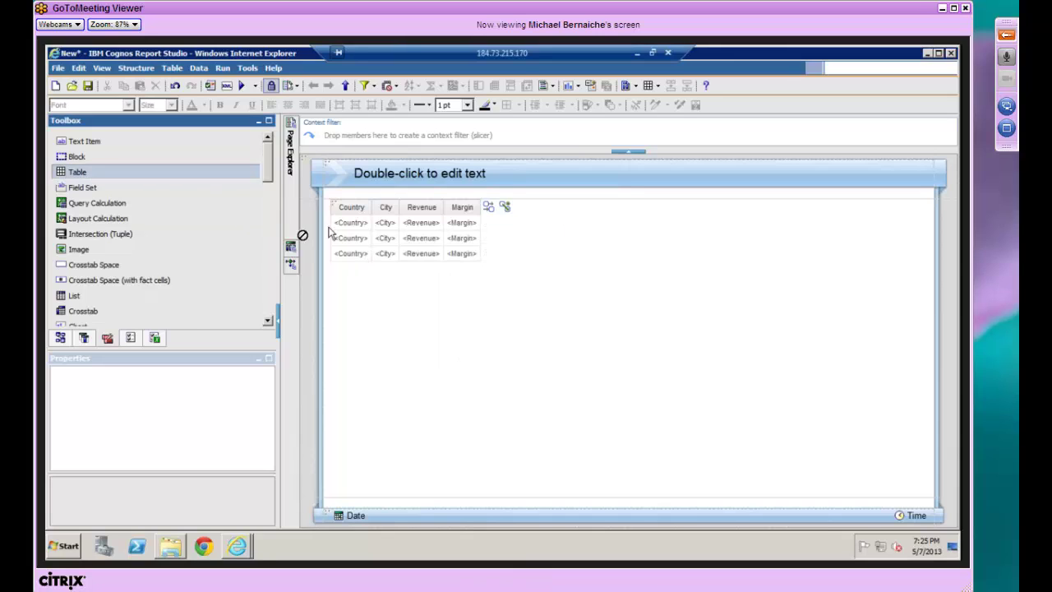
drag(328, 234, 334, 237)
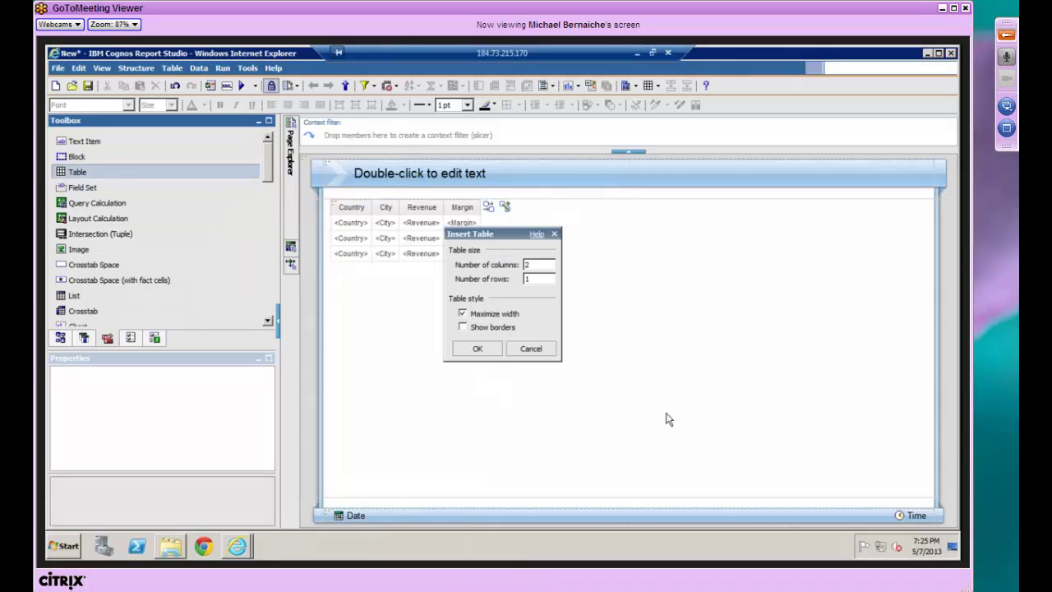
click(463, 313)
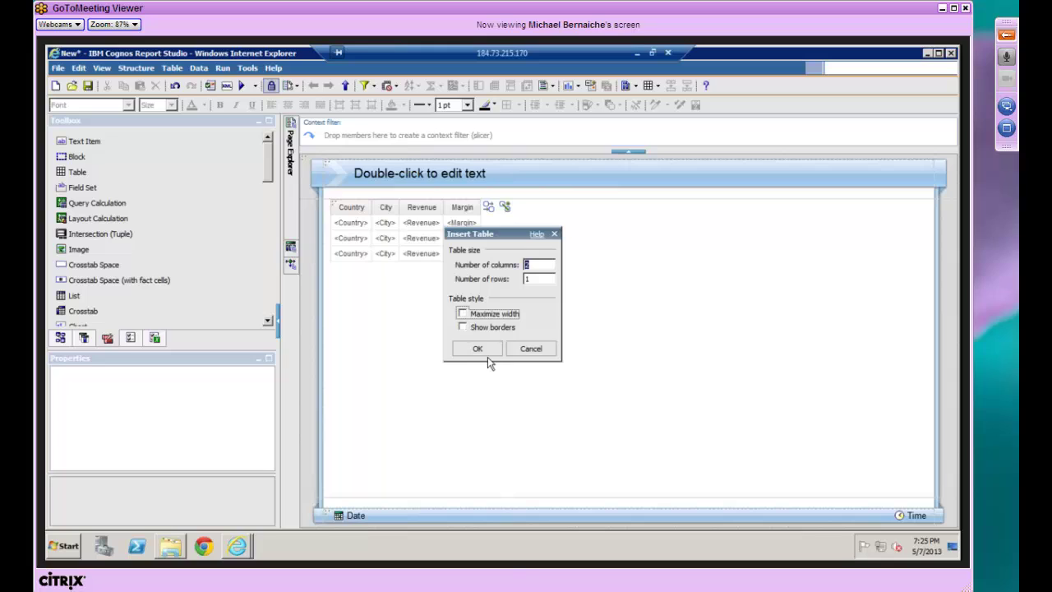
click(477, 350)
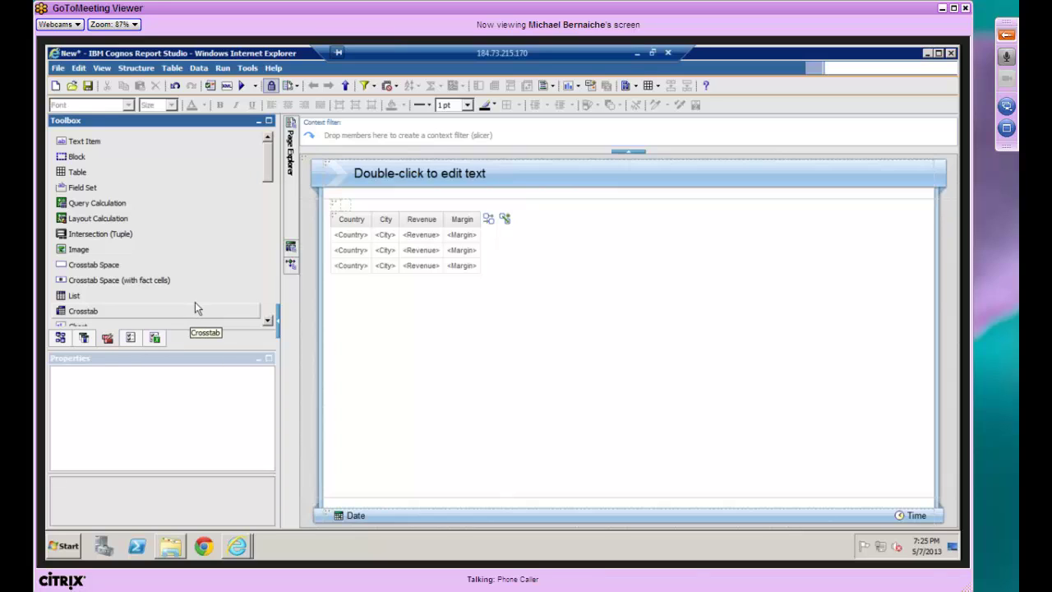
- Limit the toolbox to Active Report items and insert a Data Button Bar in the first cell of the table above the list
right_click(216, 248)
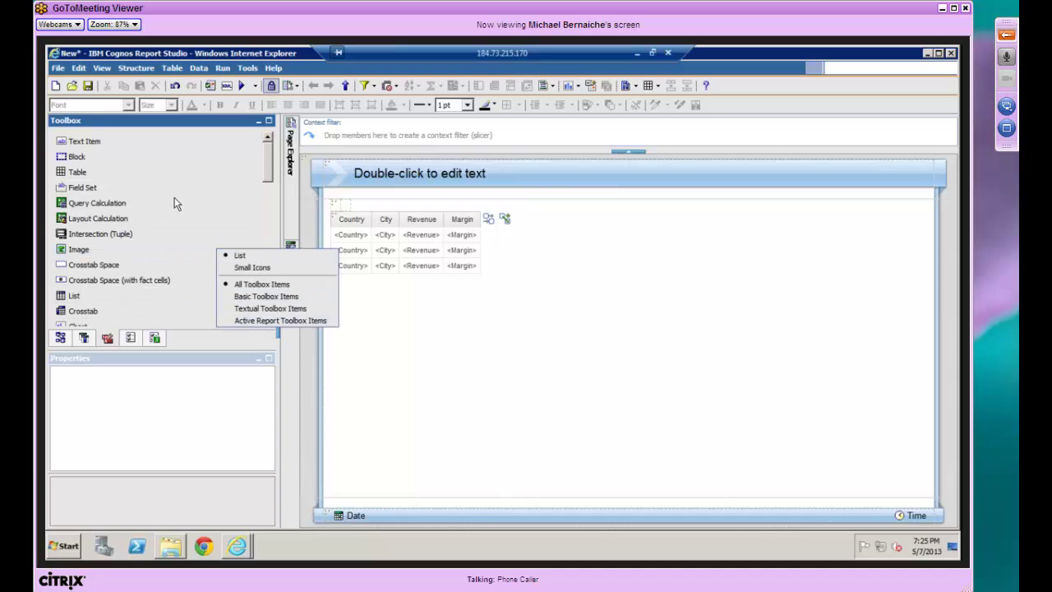
click(239, 321)
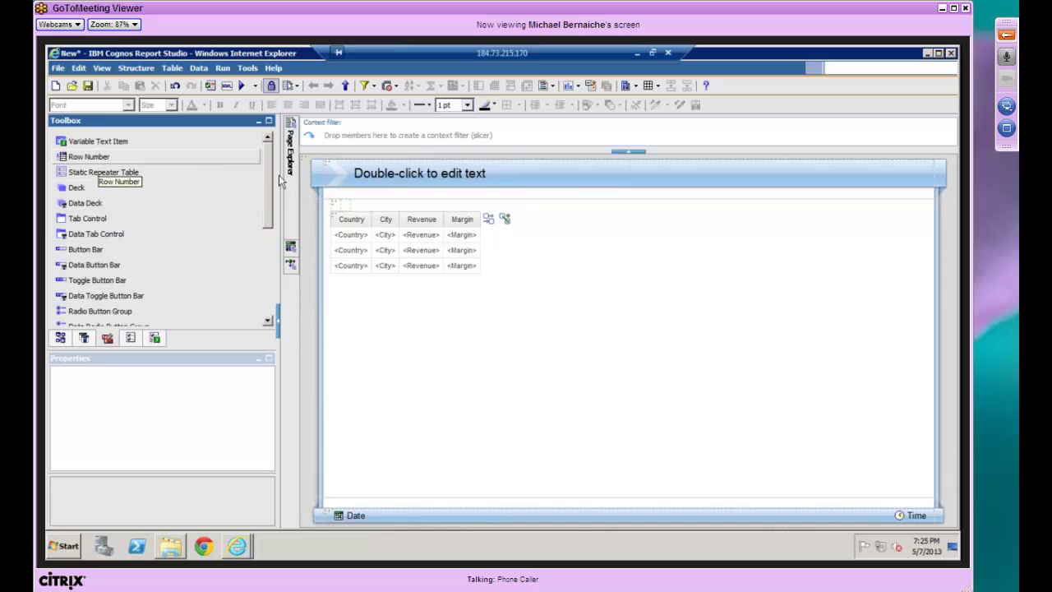
scroll(263, 275, down, 5)
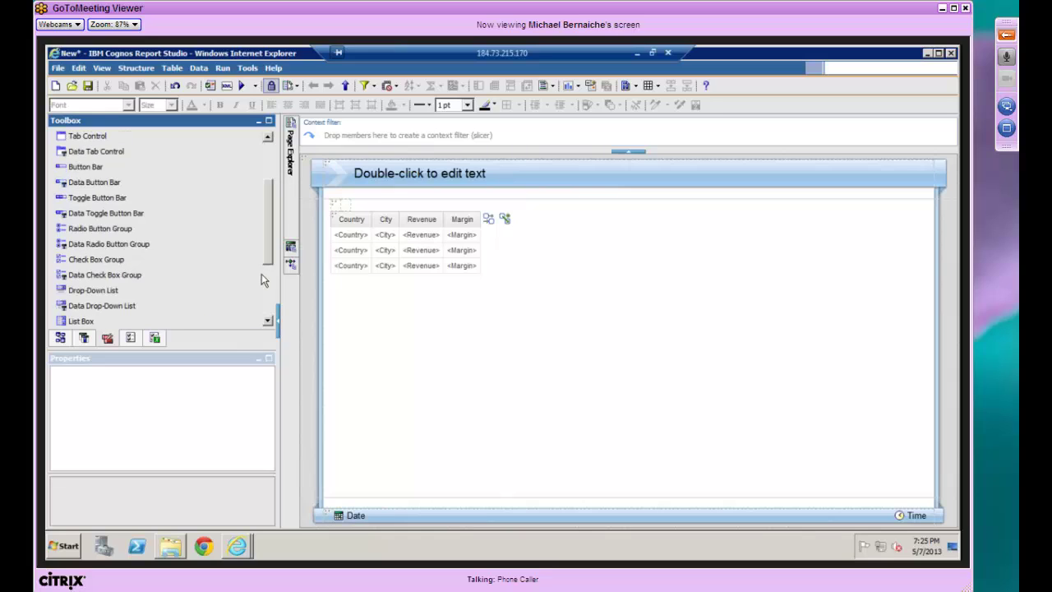
scroll(274, 228, up, 5)
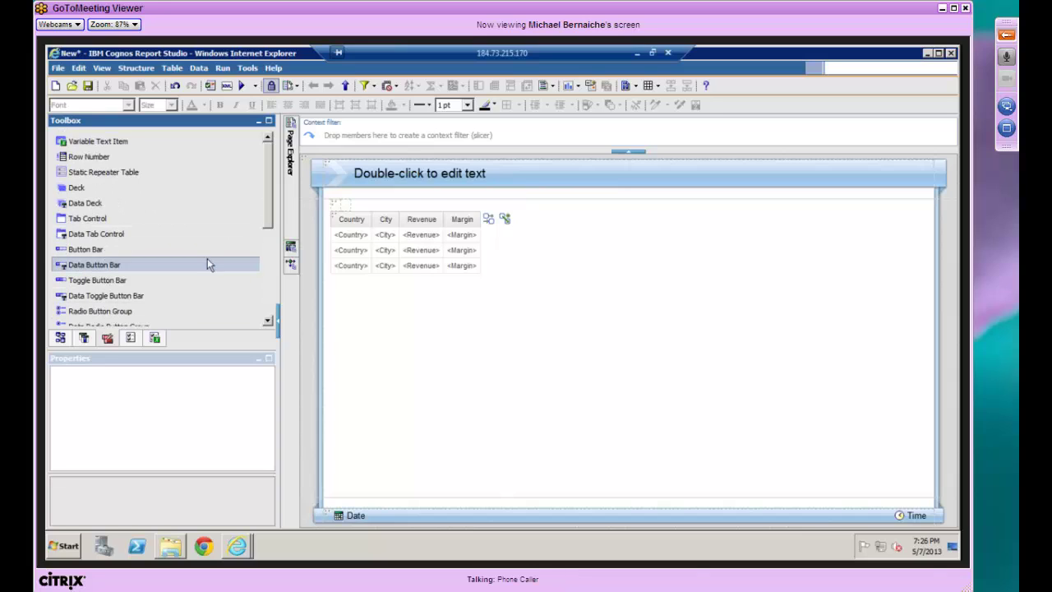
drag(207, 258, 336, 211)
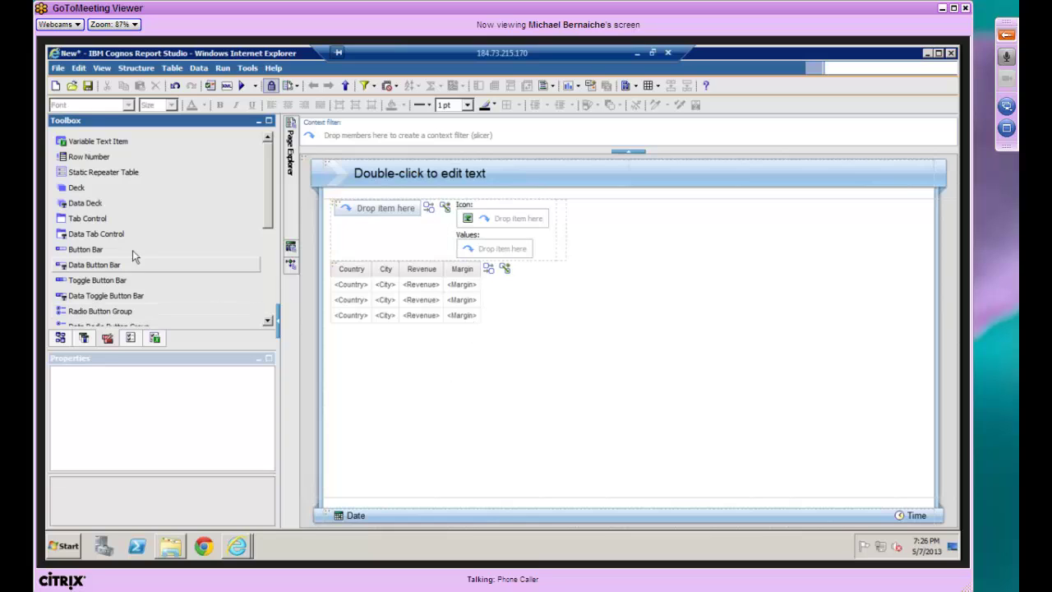
- Add Sales region from the Sales staff hierarchy to the data button bar as its button item
click(61, 339)
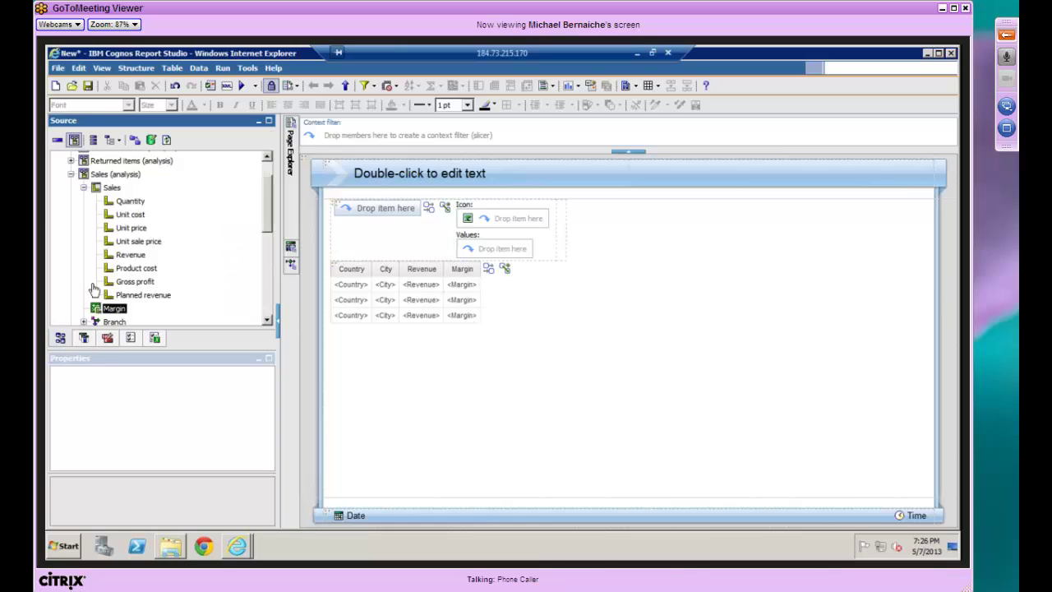
click(83, 187)
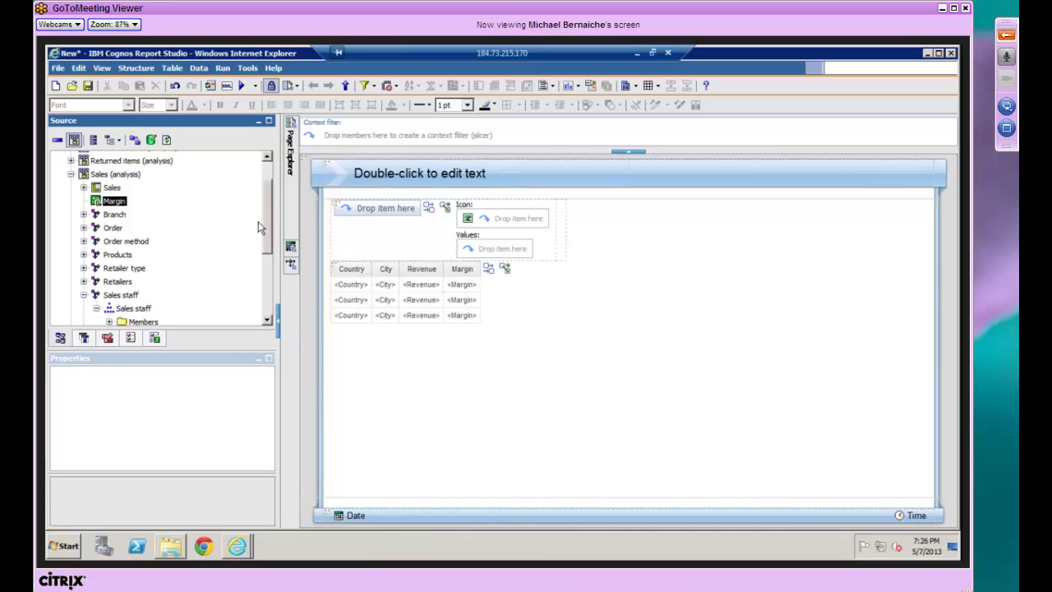
drag(264, 220, 265, 271)
click(141, 276)
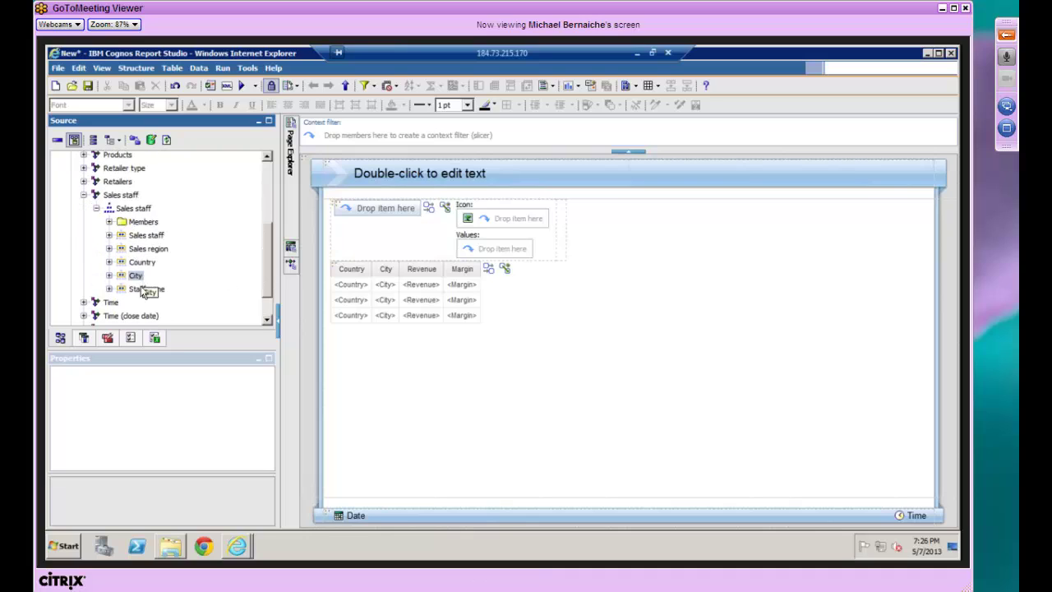
click(146, 289)
click(155, 250)
drag(156, 257, 374, 230)
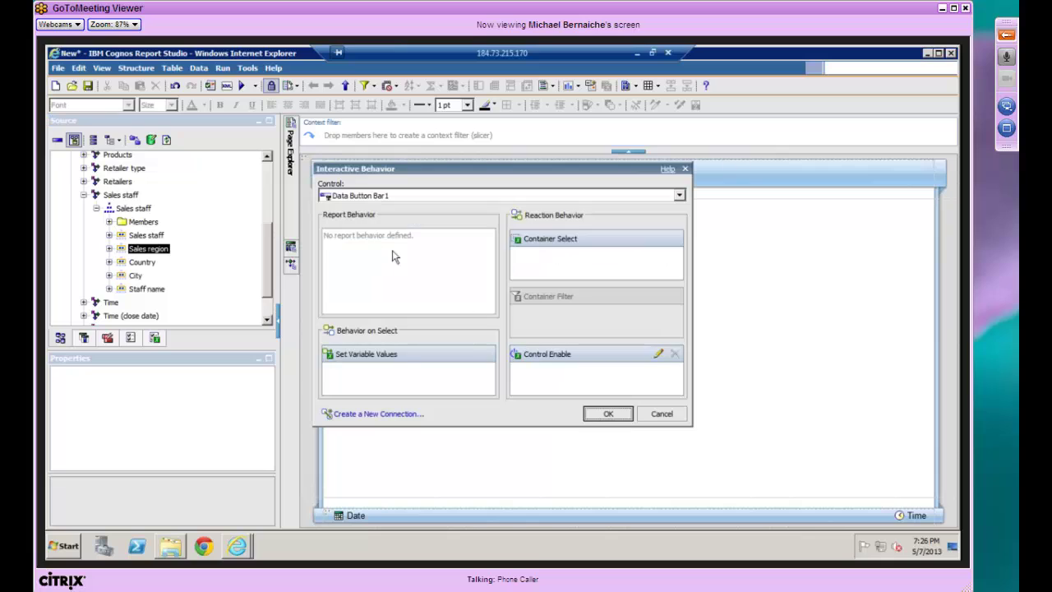
- Connect Data Button Bar1 to List1 with Filter behavior on Sales region, naming the active report variable VSalesregion
click(365, 414)
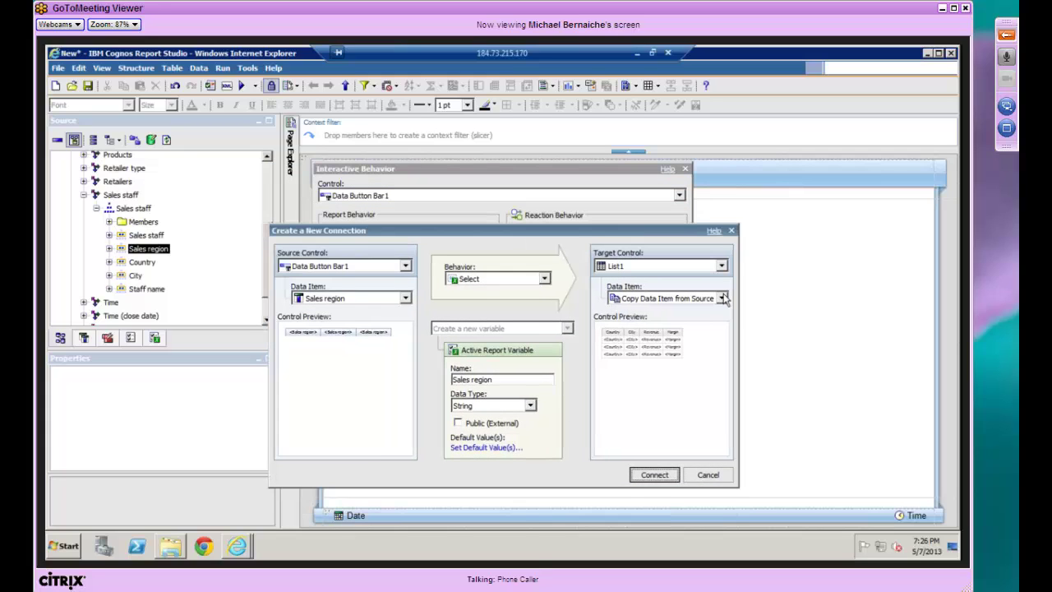
click(708, 265)
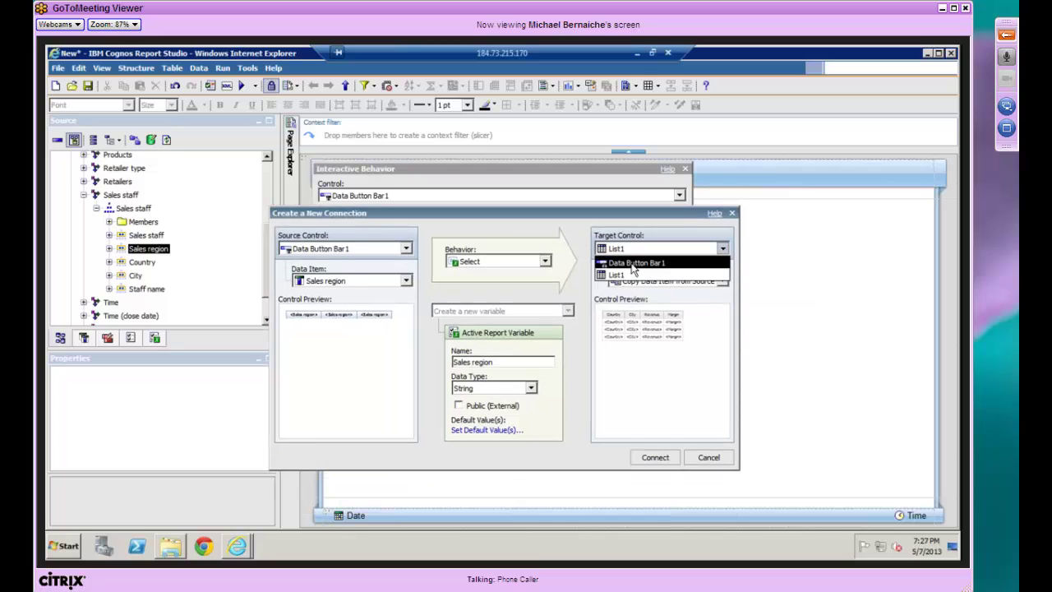
click(635, 275)
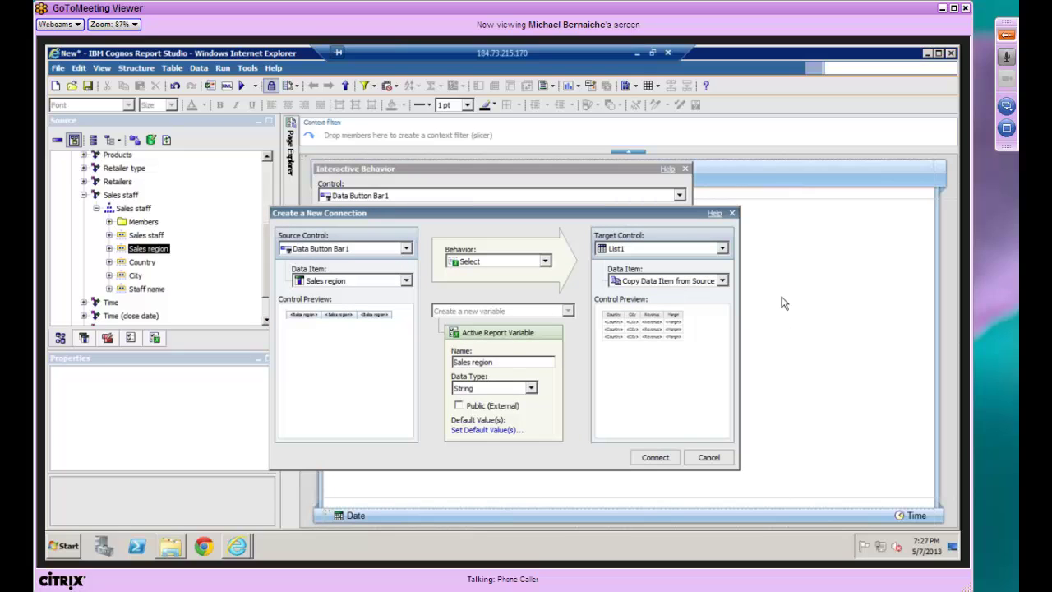
click(545, 262)
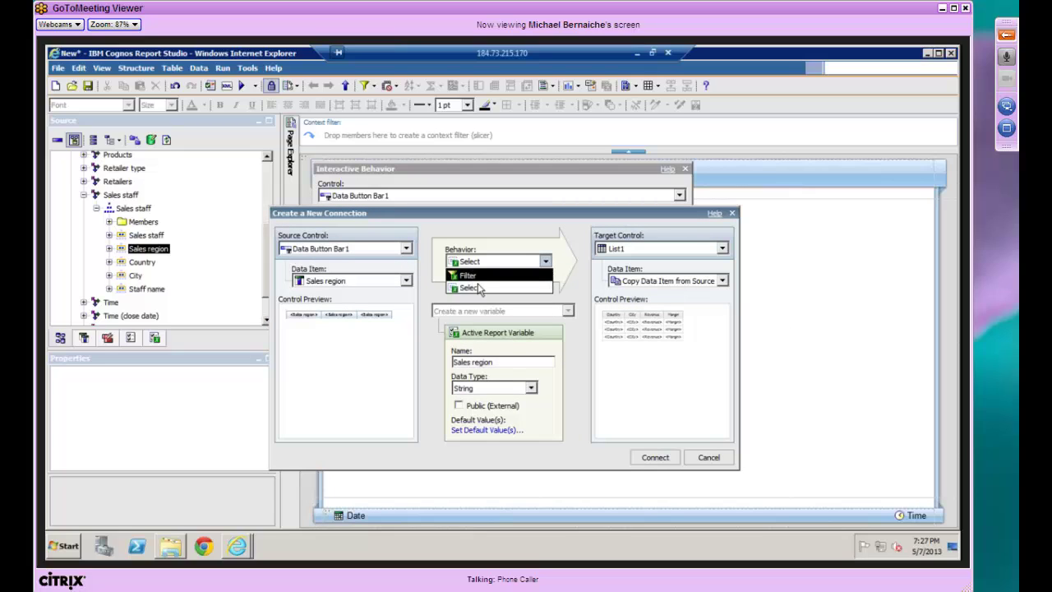
click(475, 279)
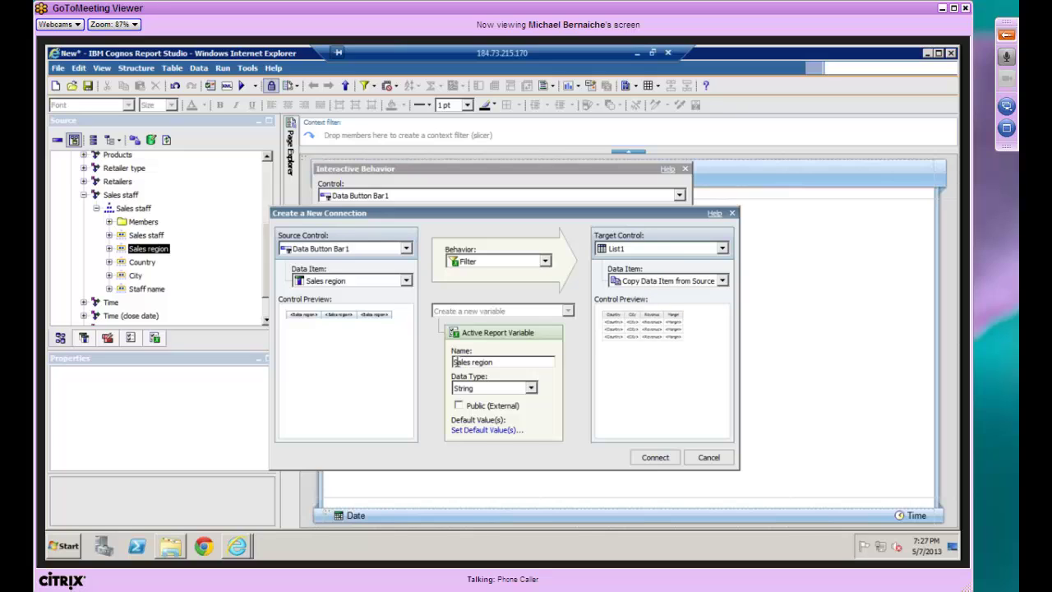
text(V)
key(BackSpace)
click(667, 459)
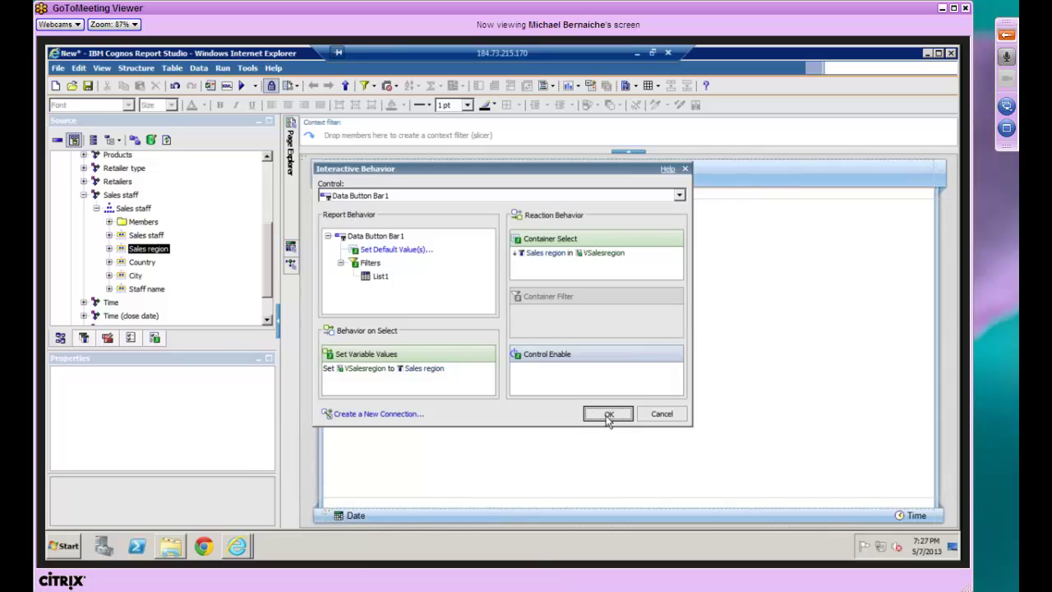
click(608, 414)
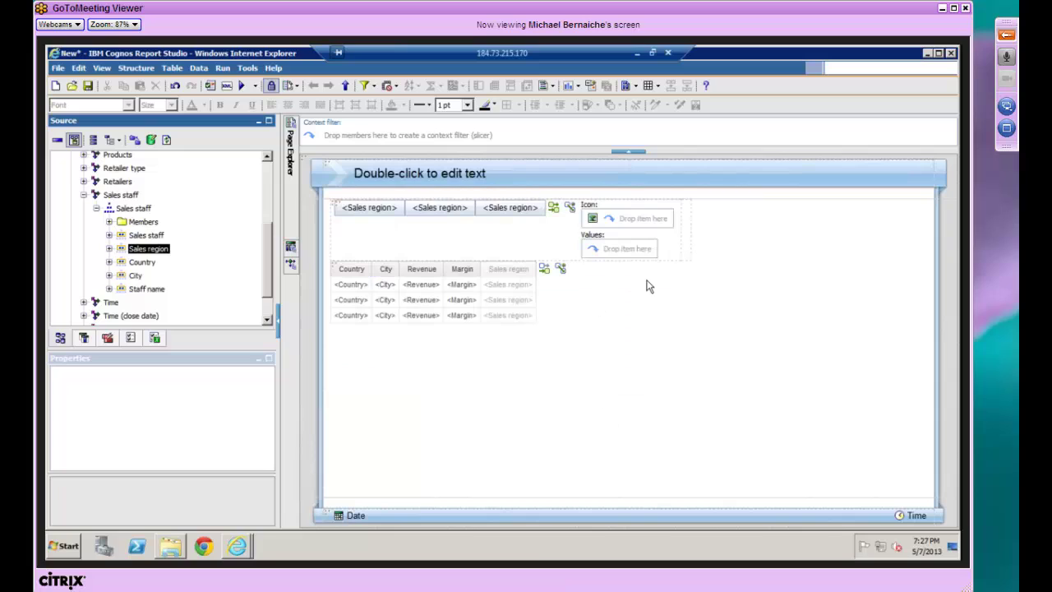
- Run the report, check the list under the Americas, Asia Pacific and three Europe region buttons, and close the output
click(241, 87)
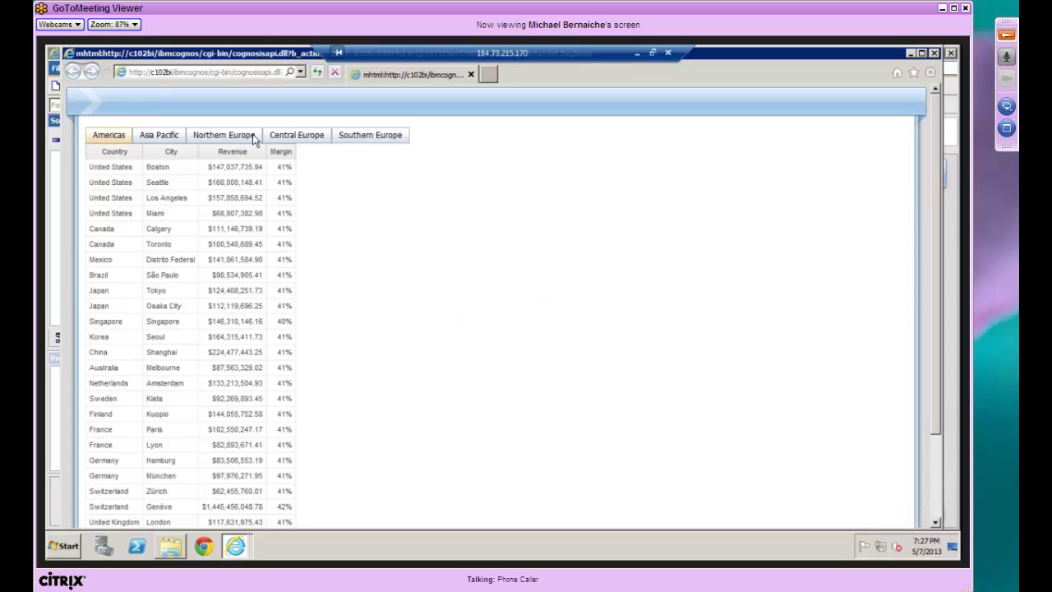
click(104, 140)
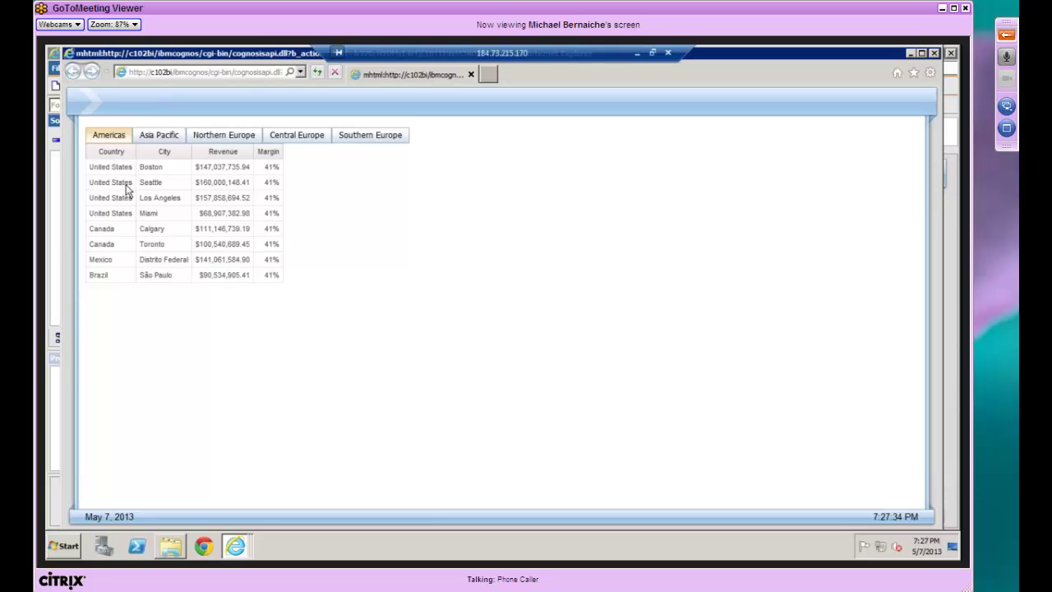
click(156, 134)
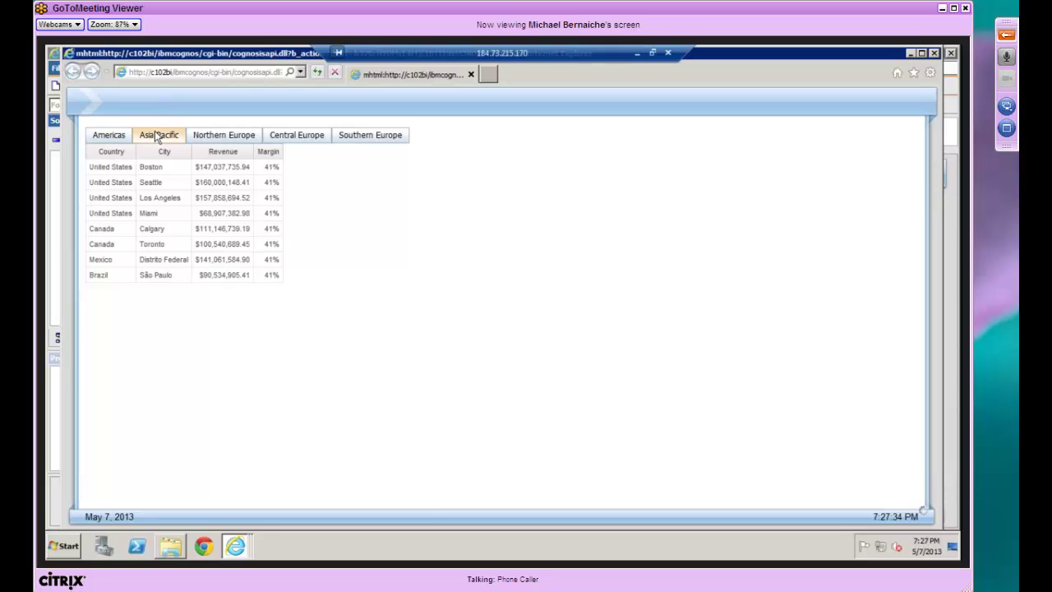
click(221, 138)
click(327, 138)
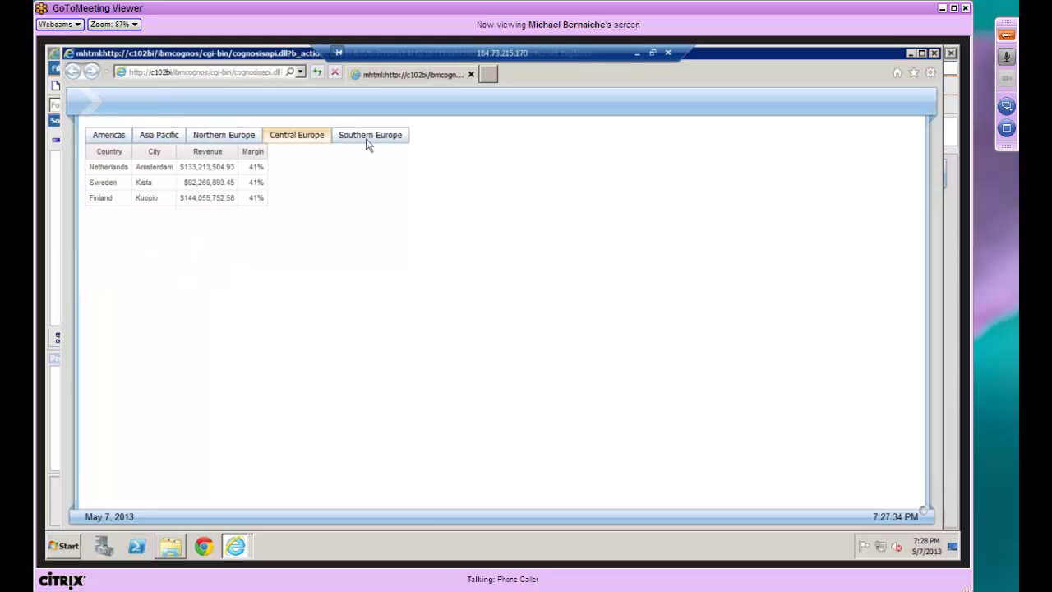
click(368, 139)
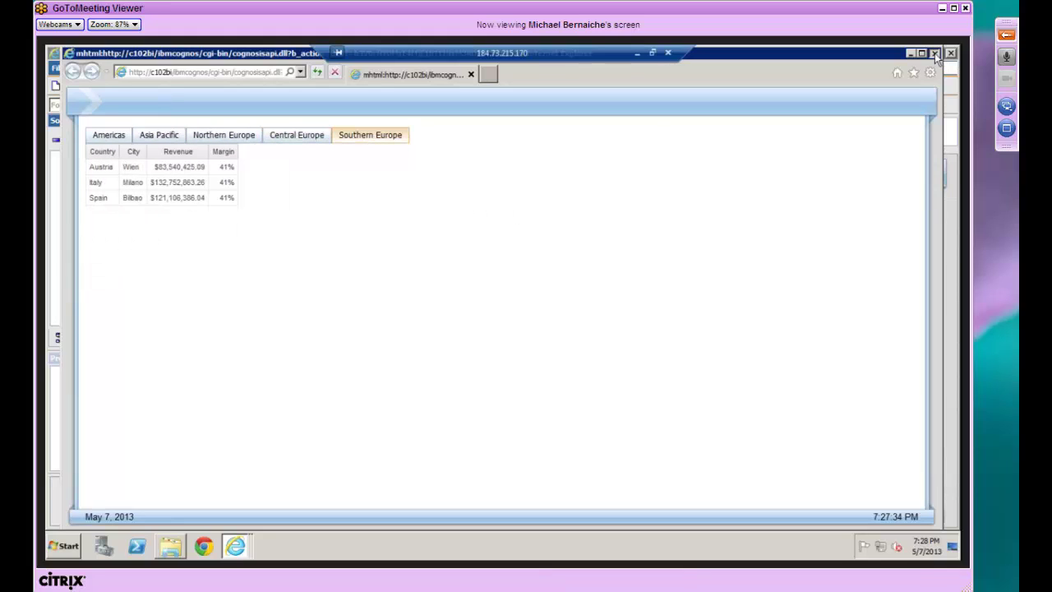
click(935, 54)
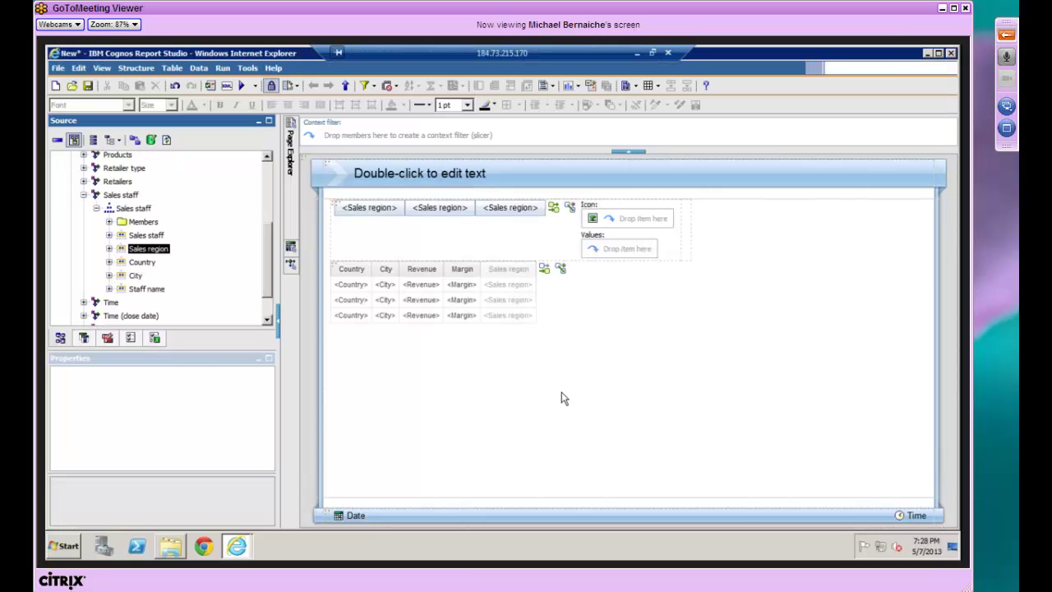
- Add Order method type from the Order method hierarchy to the list as the last column, after Sales region
click(564, 398)
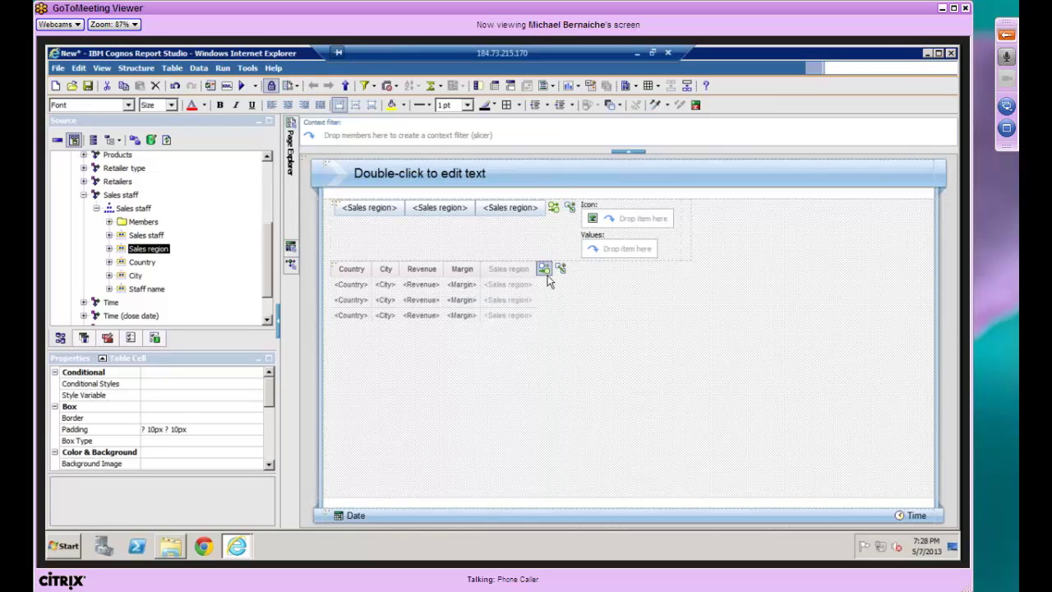
mouse_move(542, 271)
click(83, 196)
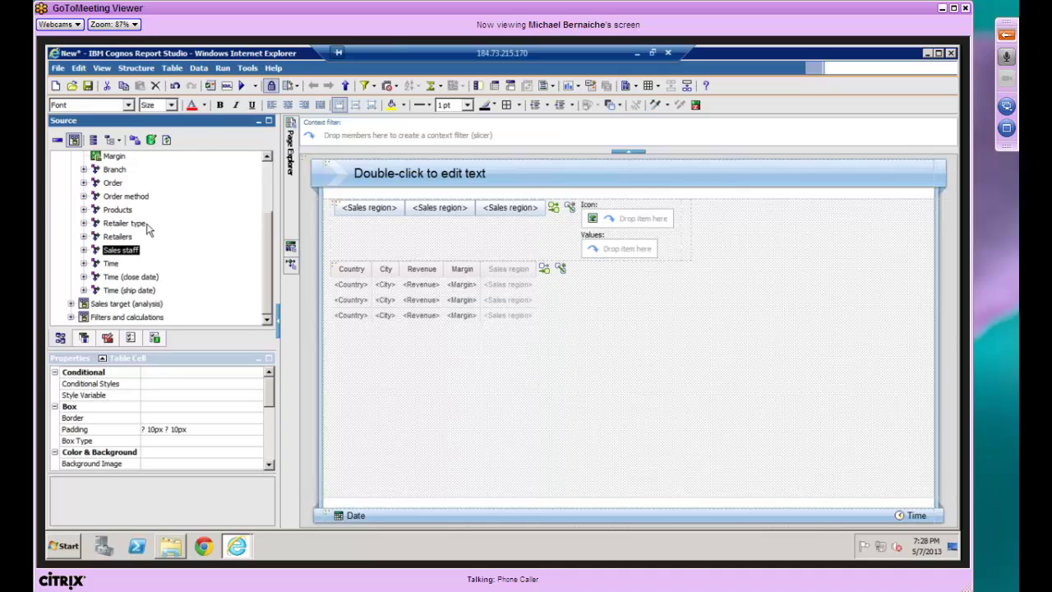
click(96, 210)
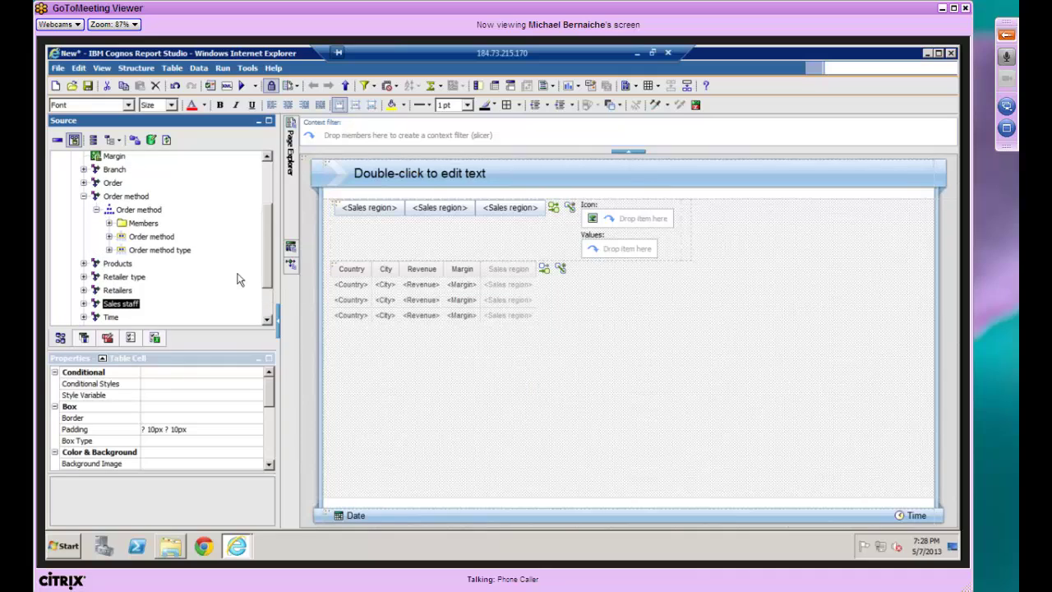
click(156, 253)
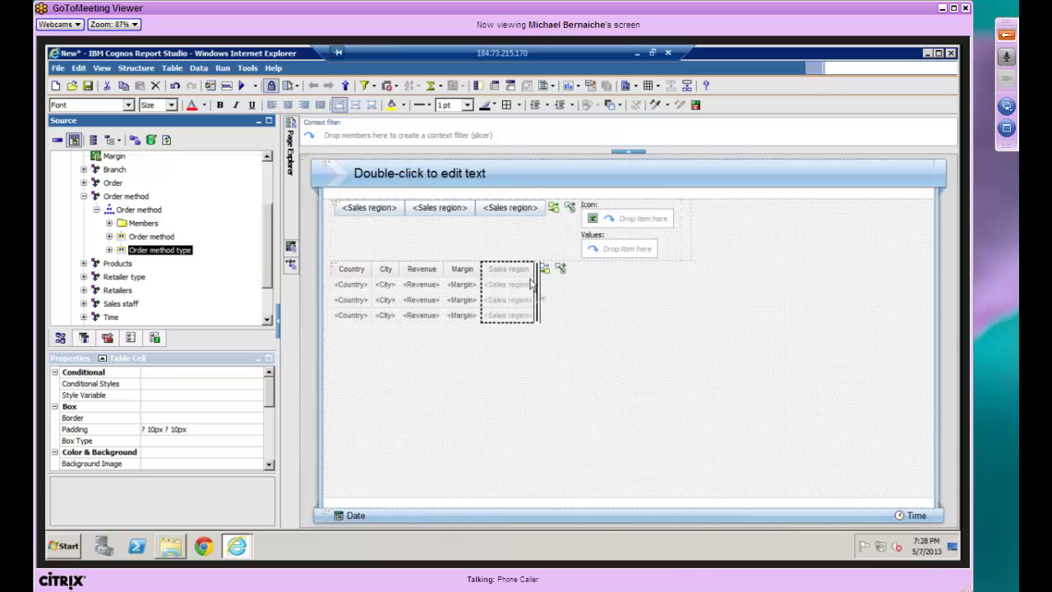
drag(156, 250, 536, 288)
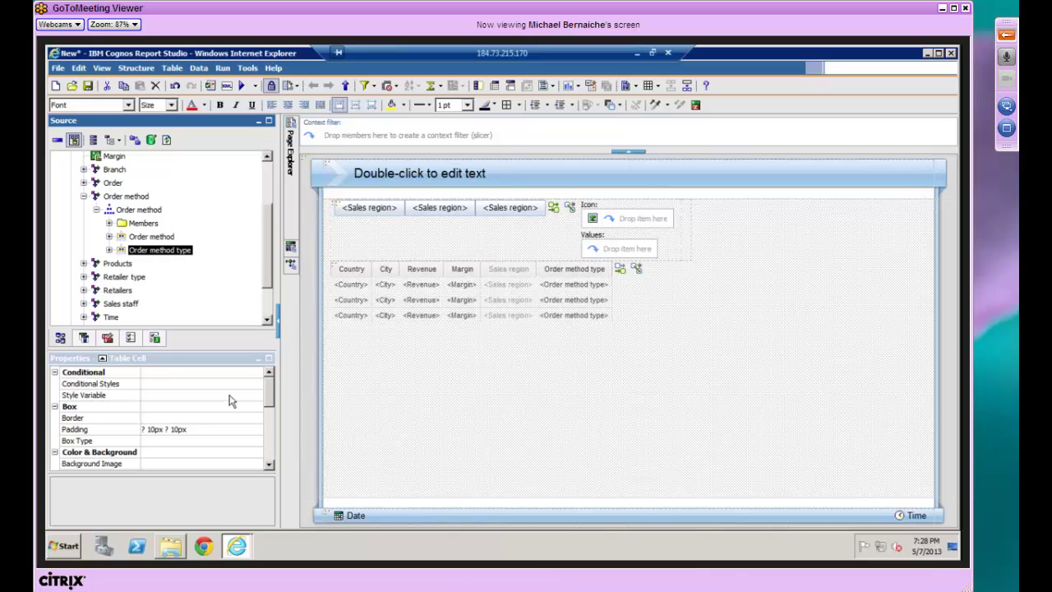
- Insert a Button Bar in the second cell of the table above the list
click(107, 337)
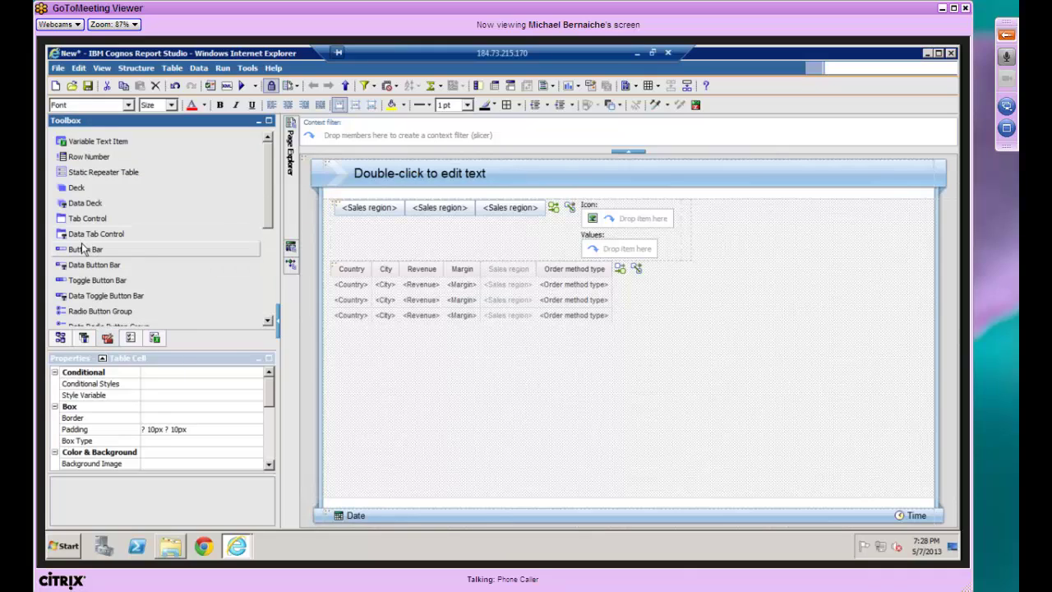
drag(81, 244, 840, 553)
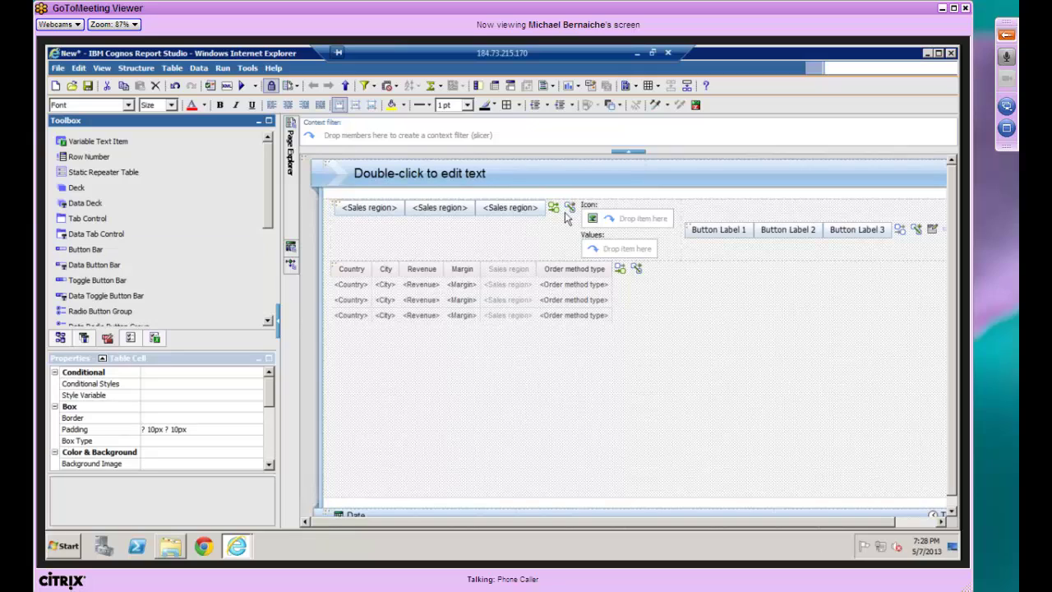
click(59, 339)
click(108, 338)
- Open the new button bar's definition and add a data item labelled Value to its data table
click(932, 230)
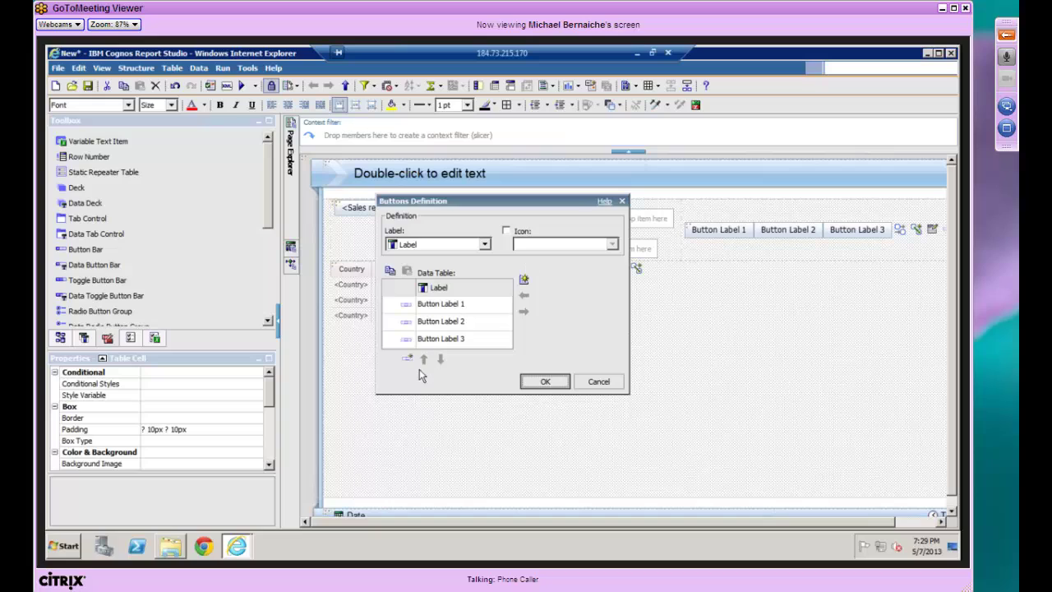
click(523, 279)
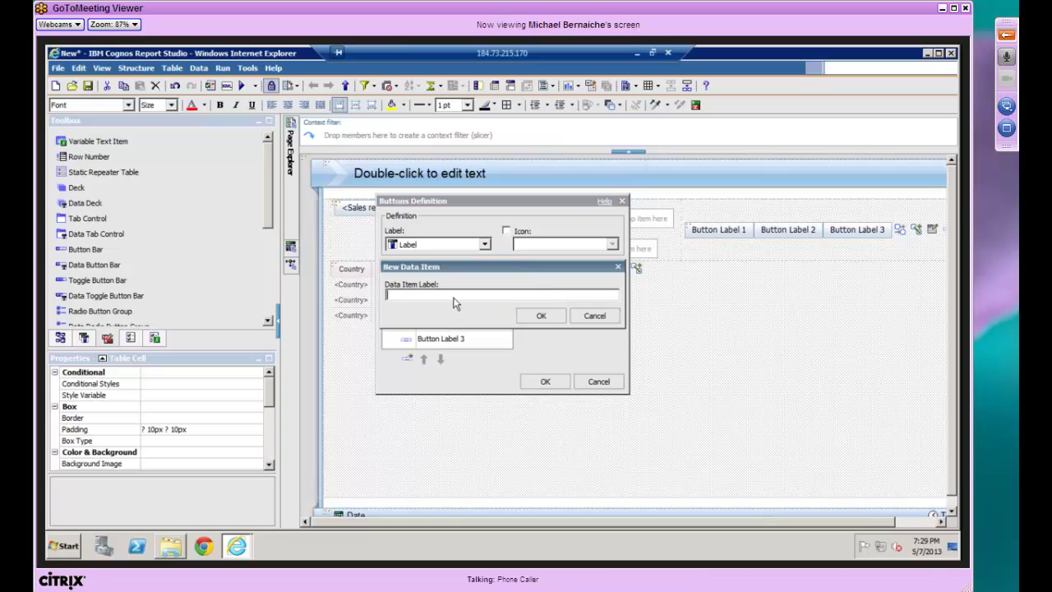
text(Value)
click(540, 315)
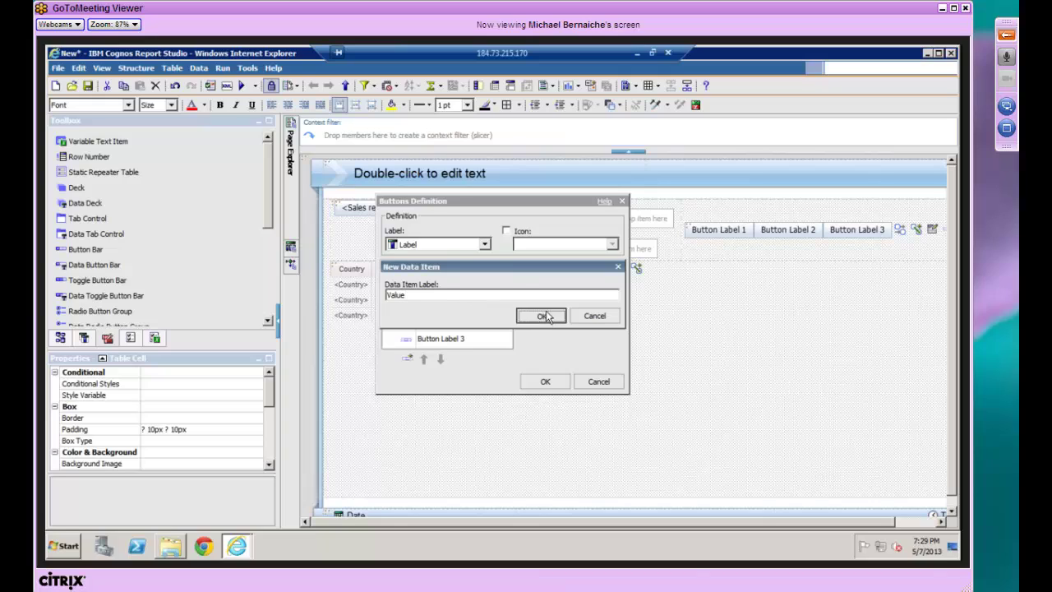
- Add four more button rows to the button bar's data table, making seven in all
click(406, 358)
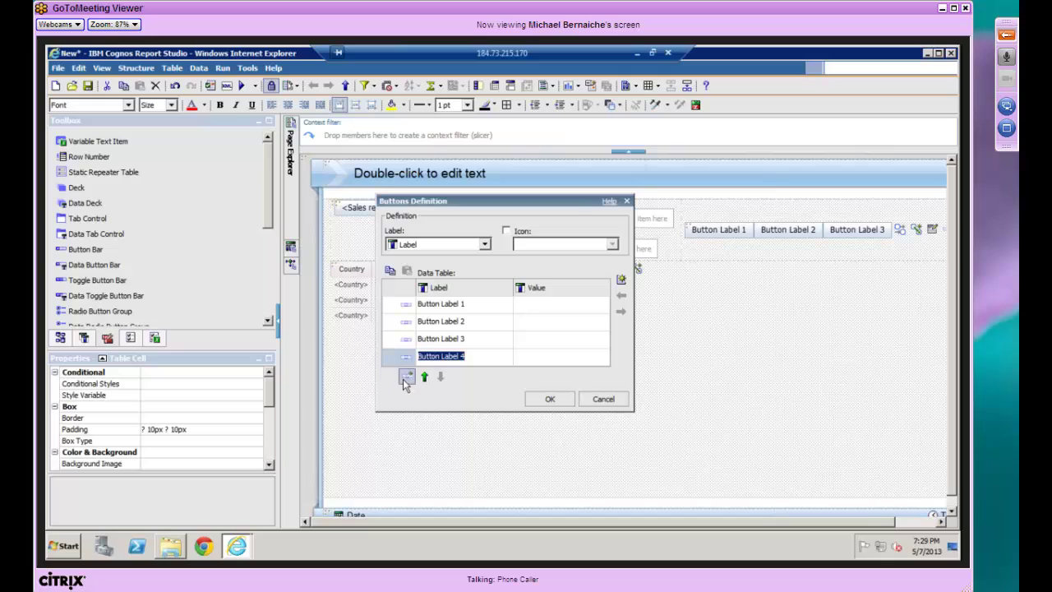
click(406, 374)
click(407, 393)
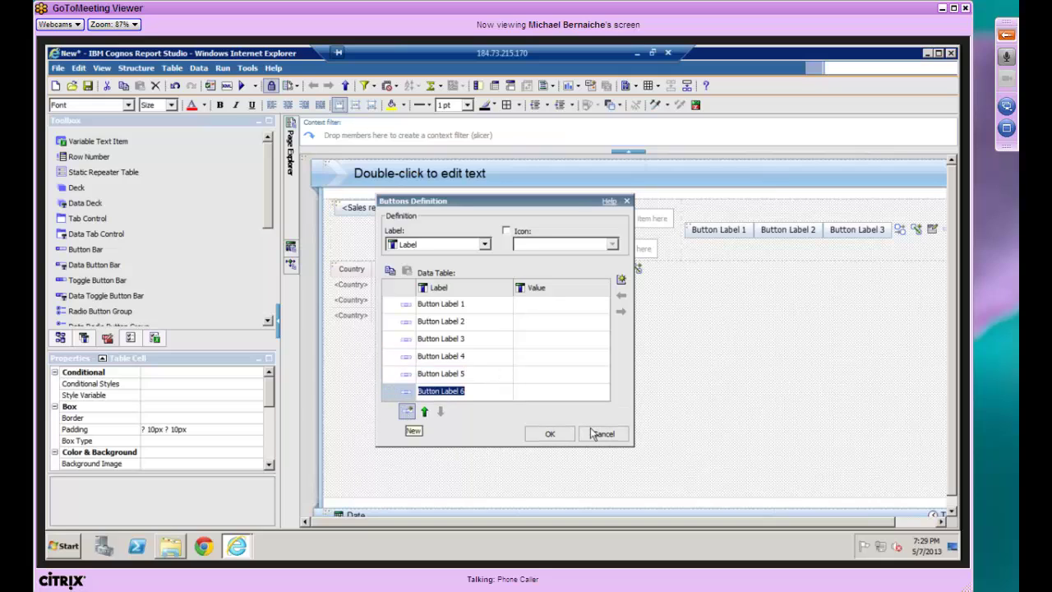
click(406, 410)
- Define the first button as Email with value E-mail and the second as Fax with value Fax
click(391, 303)
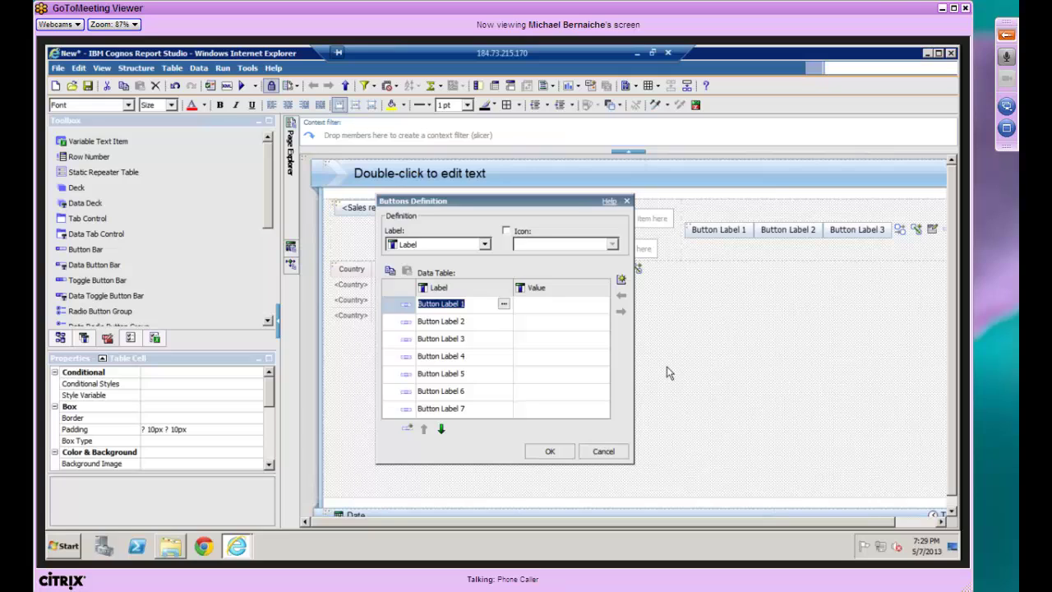
text(Email)
key(Tab)
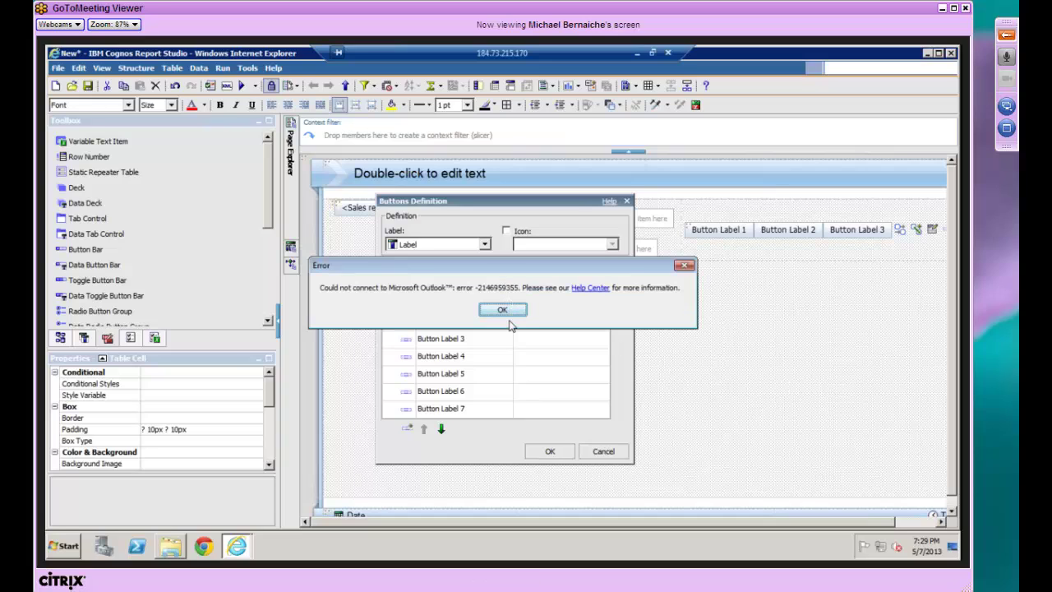
click(508, 311)
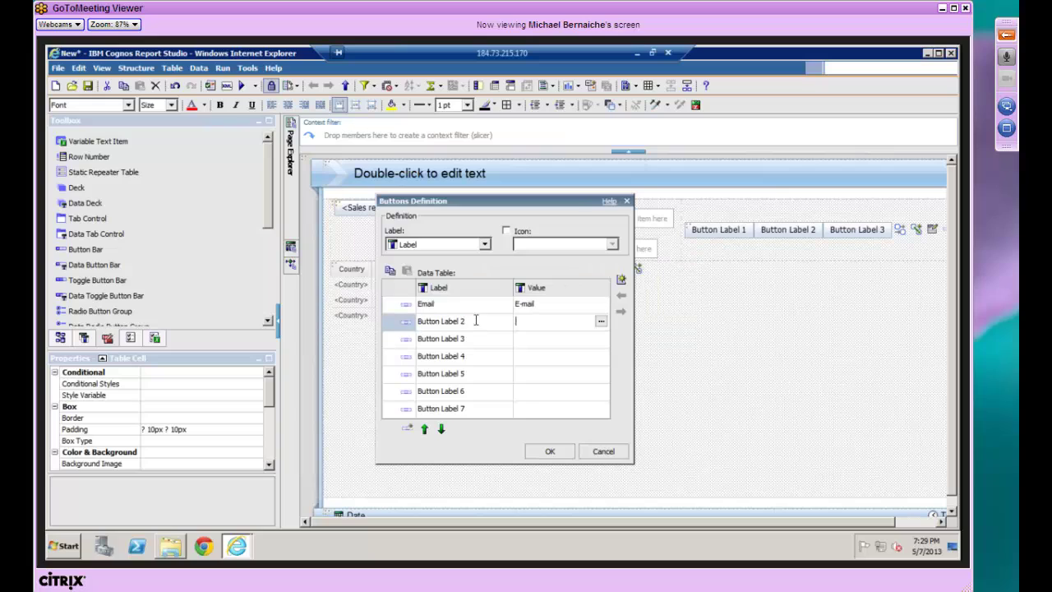
click(479, 326)
text(Fax)
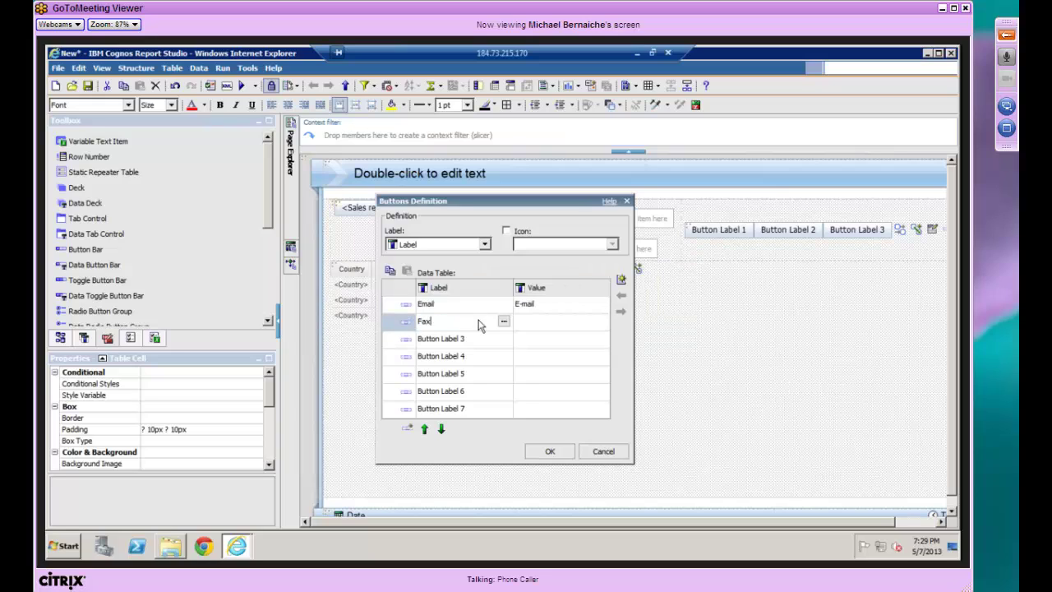
key(Tab)
text(Fax)
key(Tab)
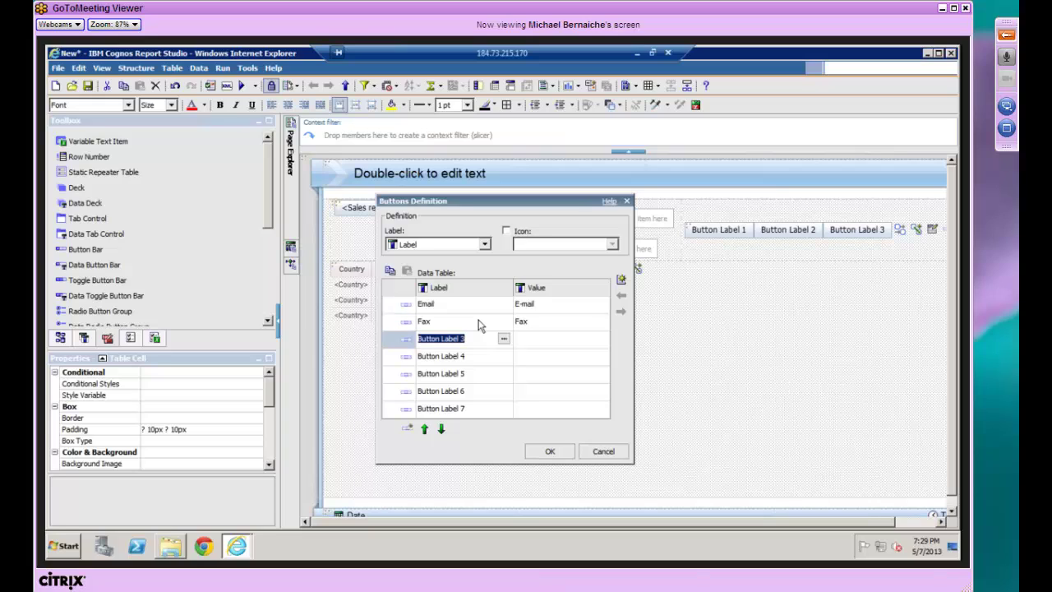
- Define the third button as Post with value Mail and the fourth as Sales rep with value Sales visits
text(Post)
key(Tab)
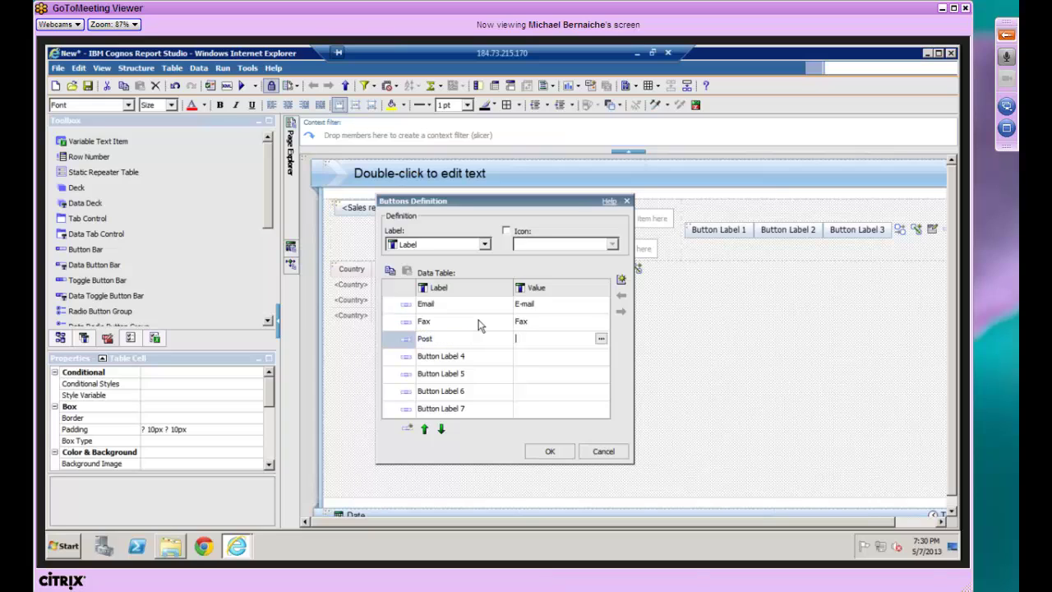
text(Mail)
key(Tab)
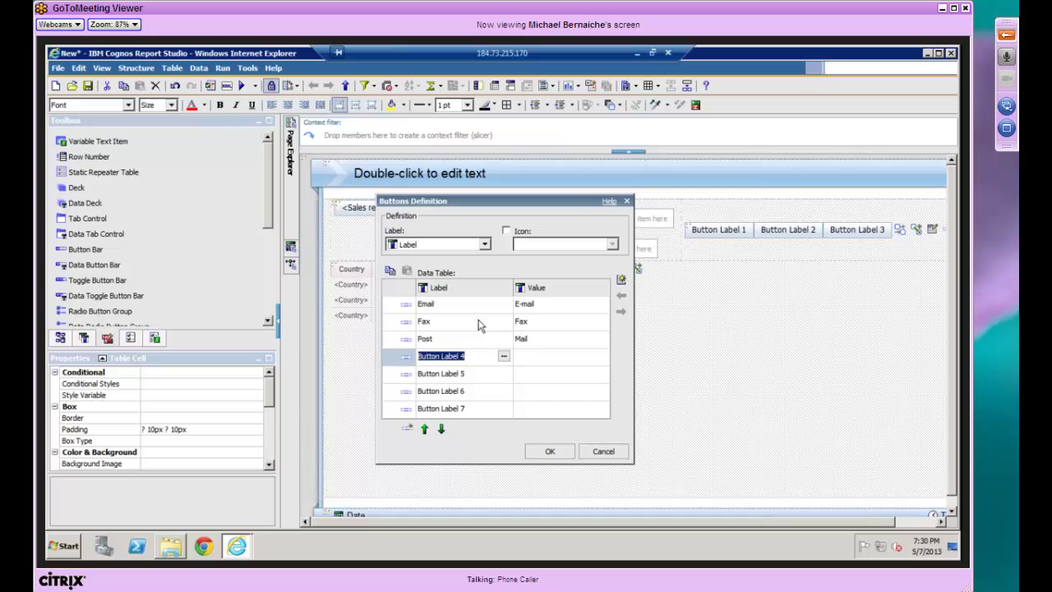
text(Sales rep)
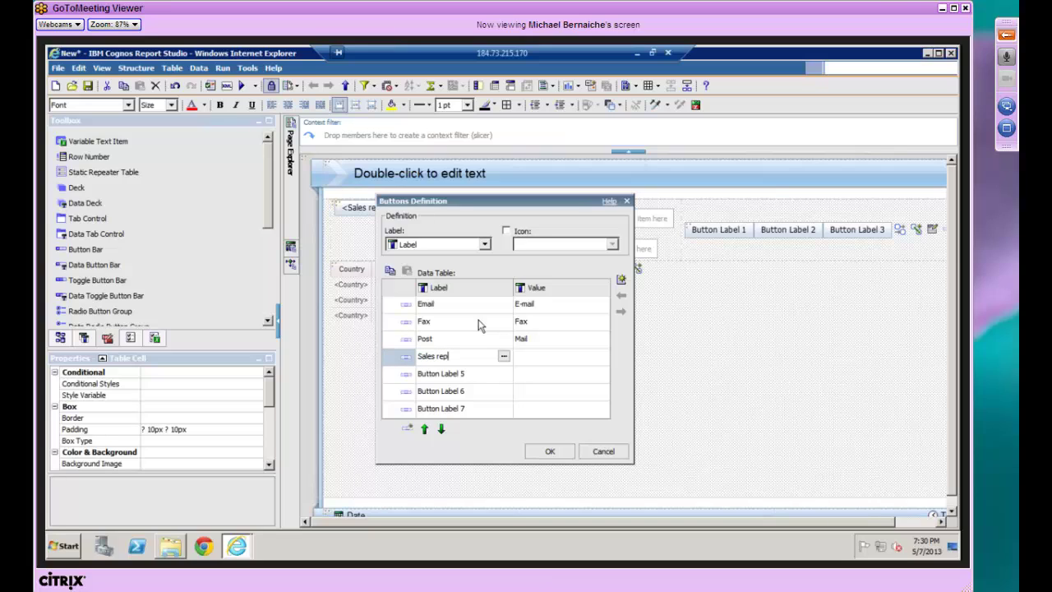
key(Tab)
text(Sales)
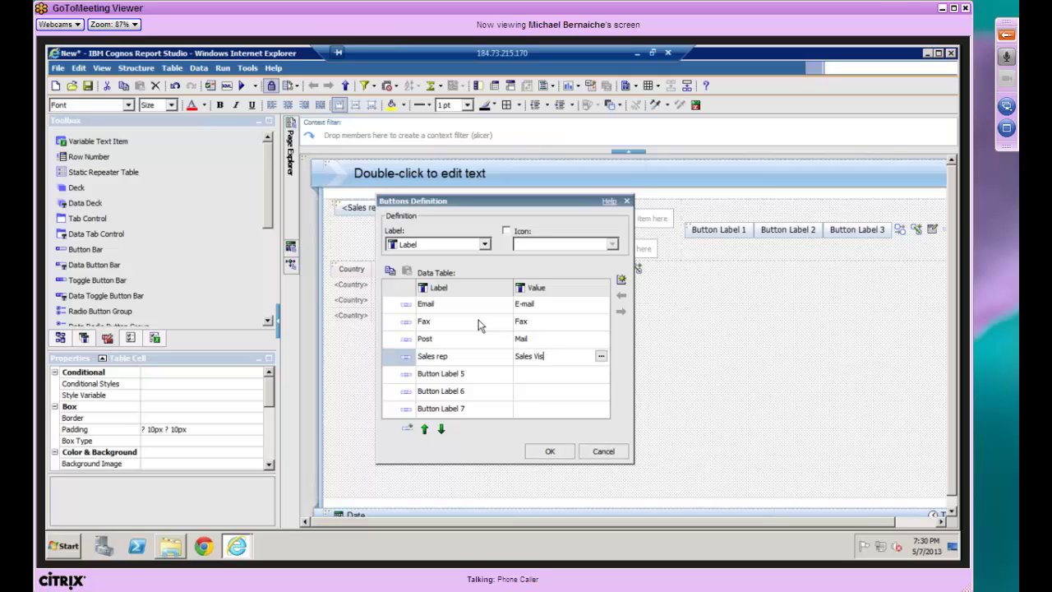
text( visits)
key(Tab)
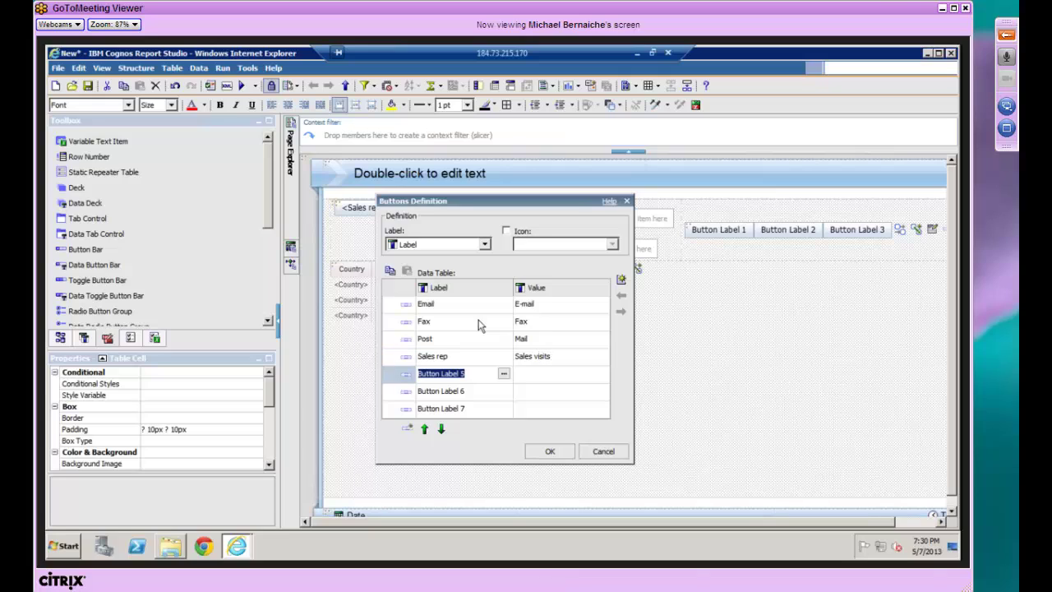
- Define the fifth button as Promo with value Special and the sixth as Phone with value Telephone, keeping the second label as Fax
text(Promo)
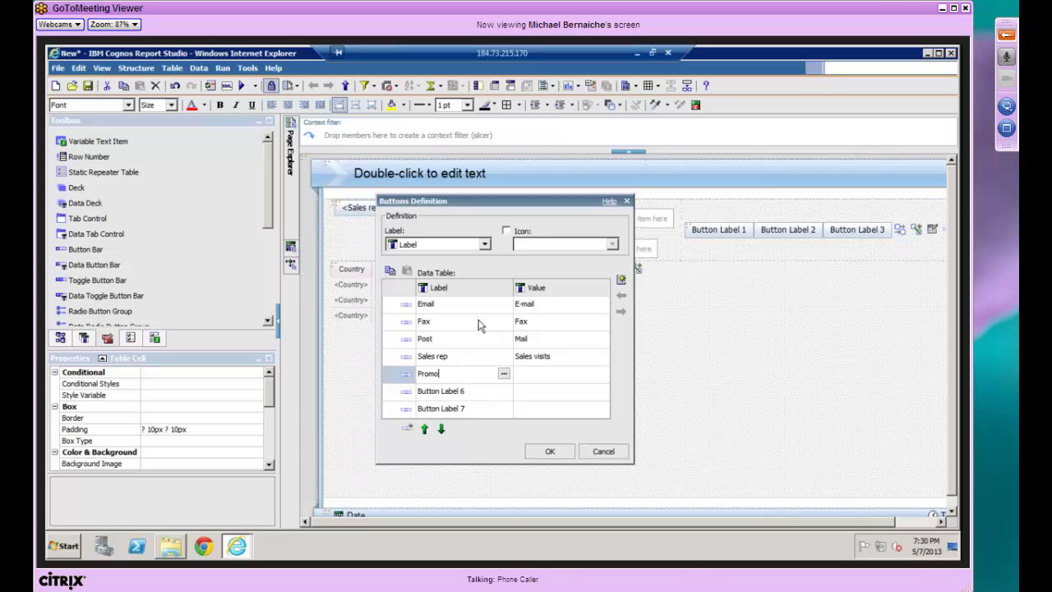
key(Tab)
text(Special)
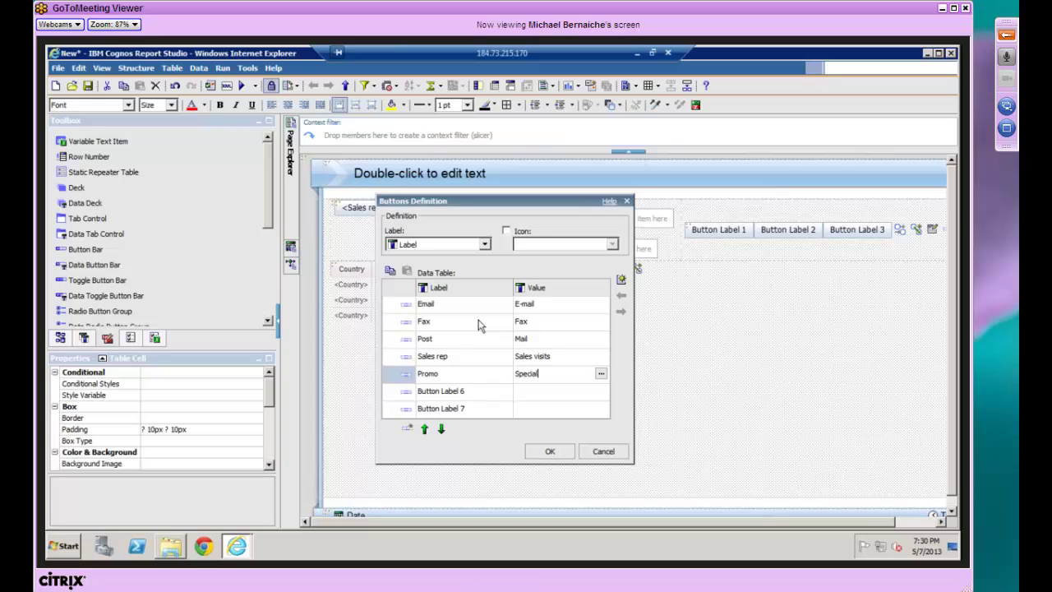
key(Tab)
text(Ph)
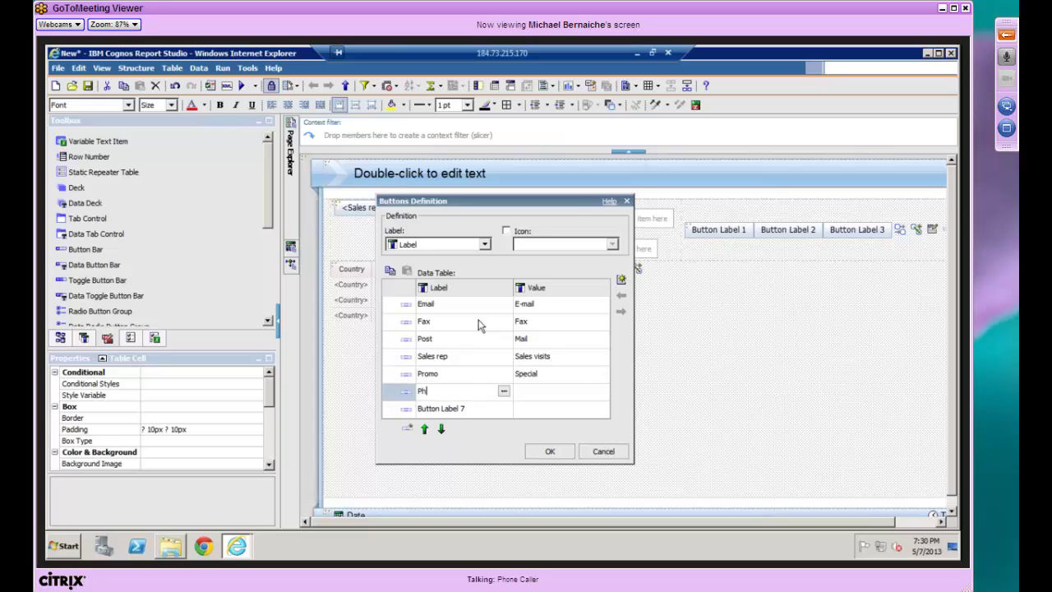
key(Tab)
text(Telepho)
click(479, 320)
text(ne)
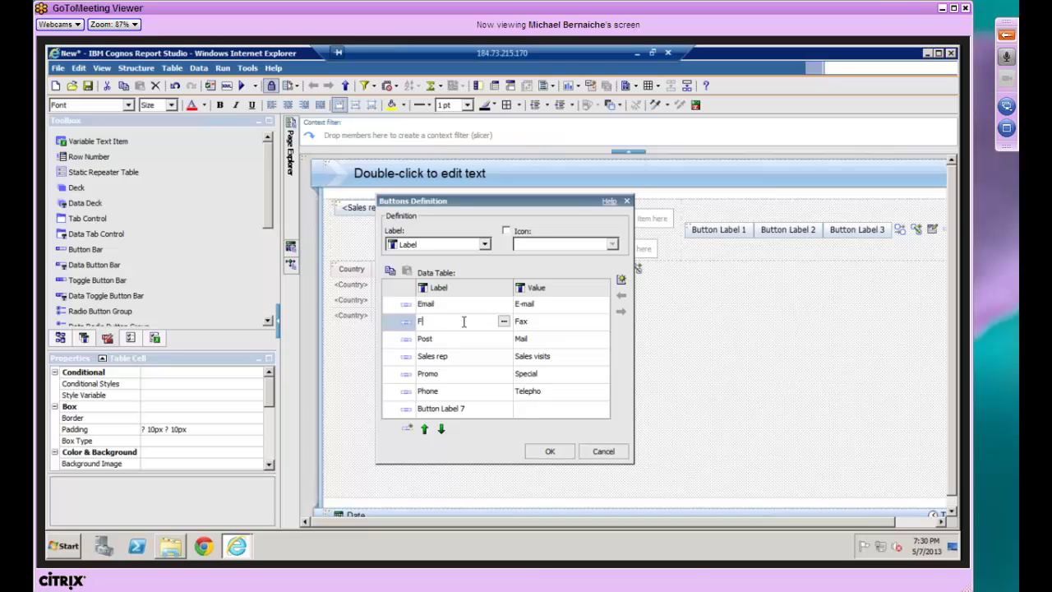
text(x)
click(554, 391)
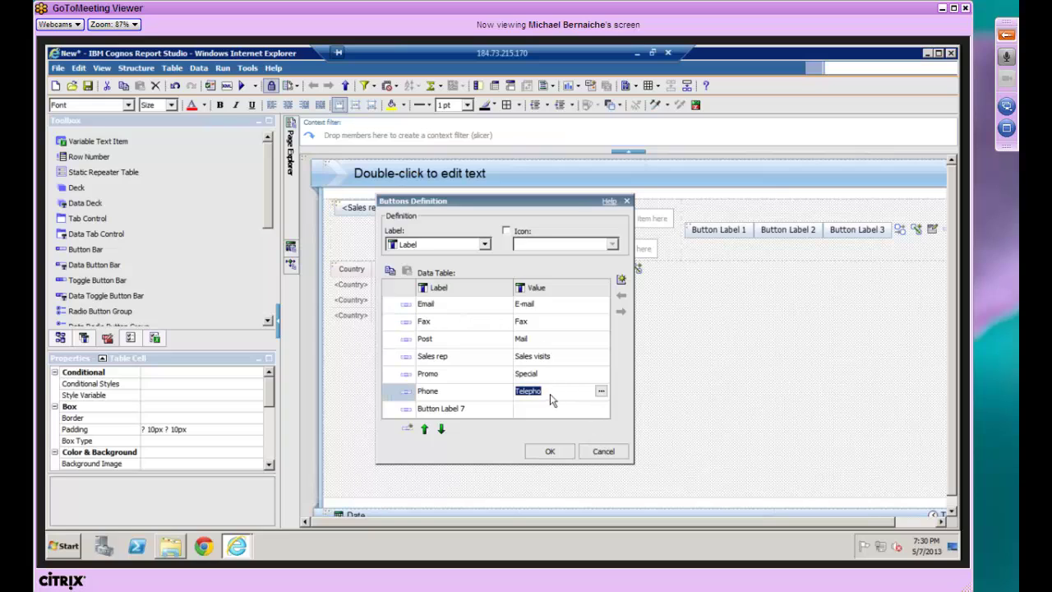
text(ne)
key(Tab)
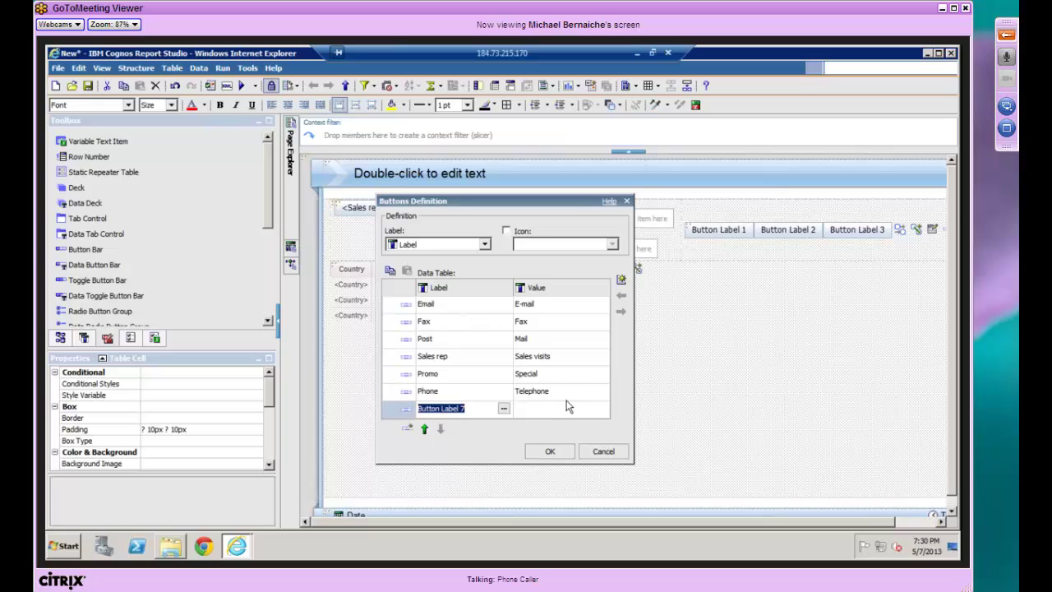
- Define the seventh button as Web site with value Web and accept the button definitions
text(Web )
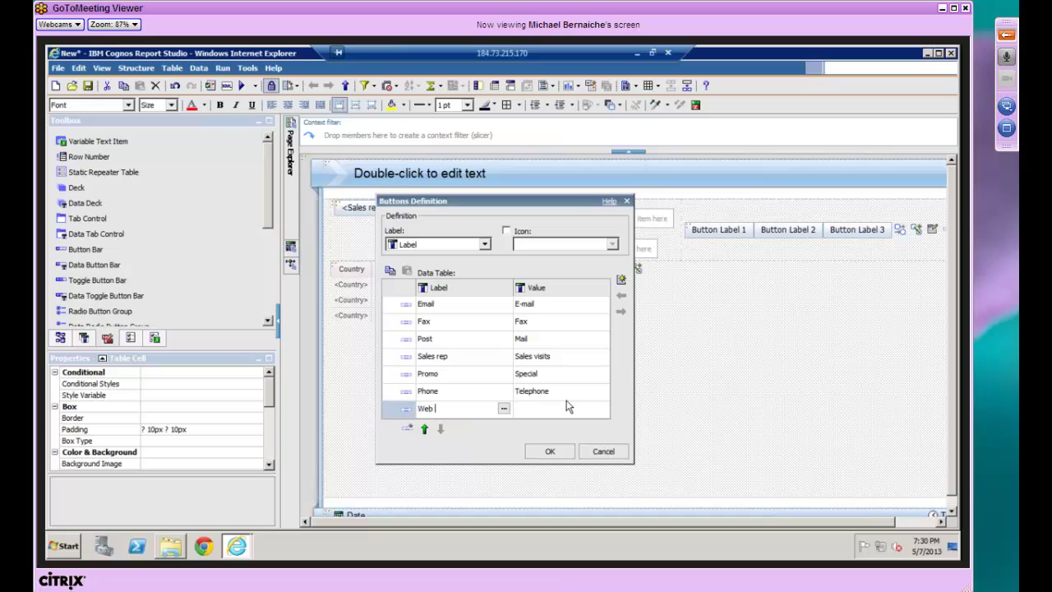
text(site)
key(Tab)
text(We)
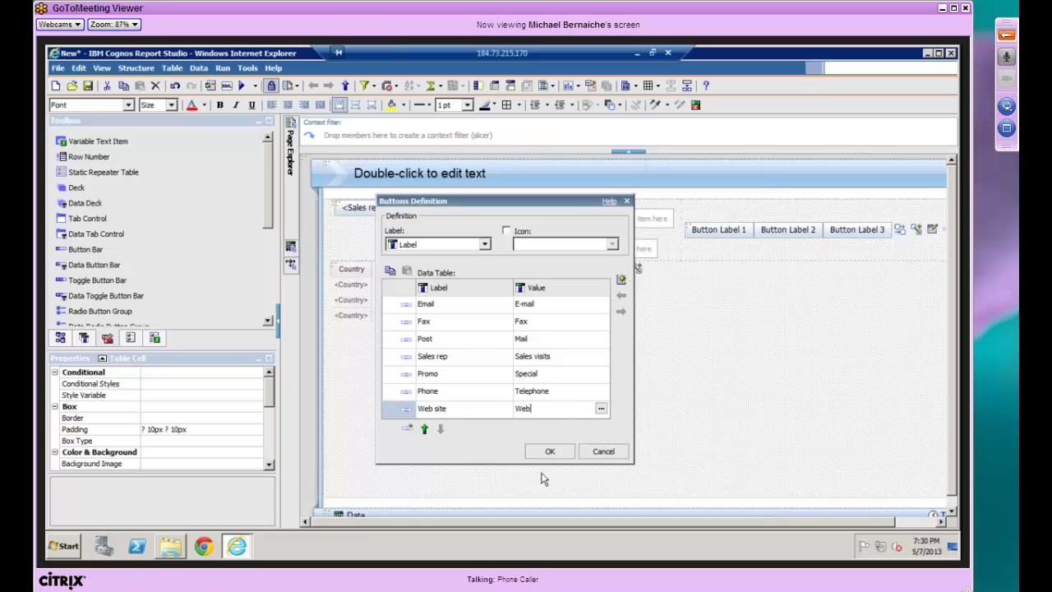
text(b)
click(549, 452)
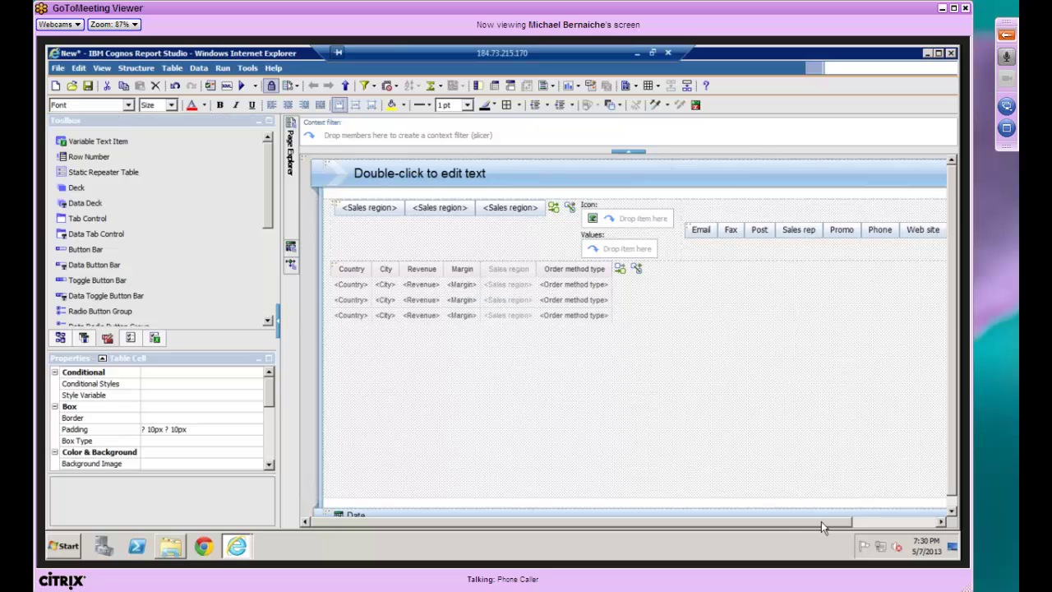
- Start a new connection from the order method button bar, using its Value data item as the source
click(934, 521)
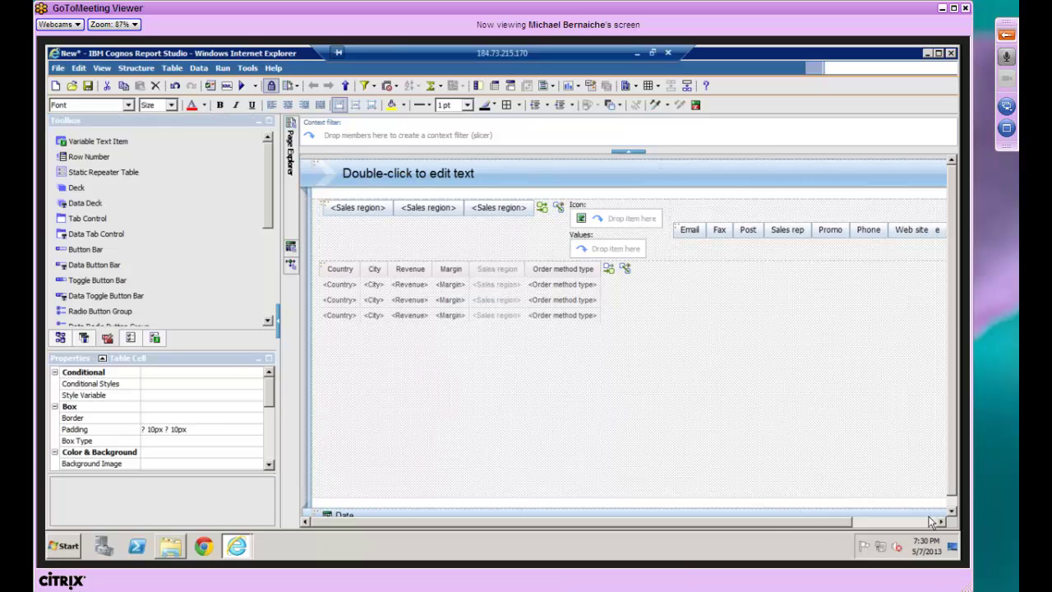
click(931, 521)
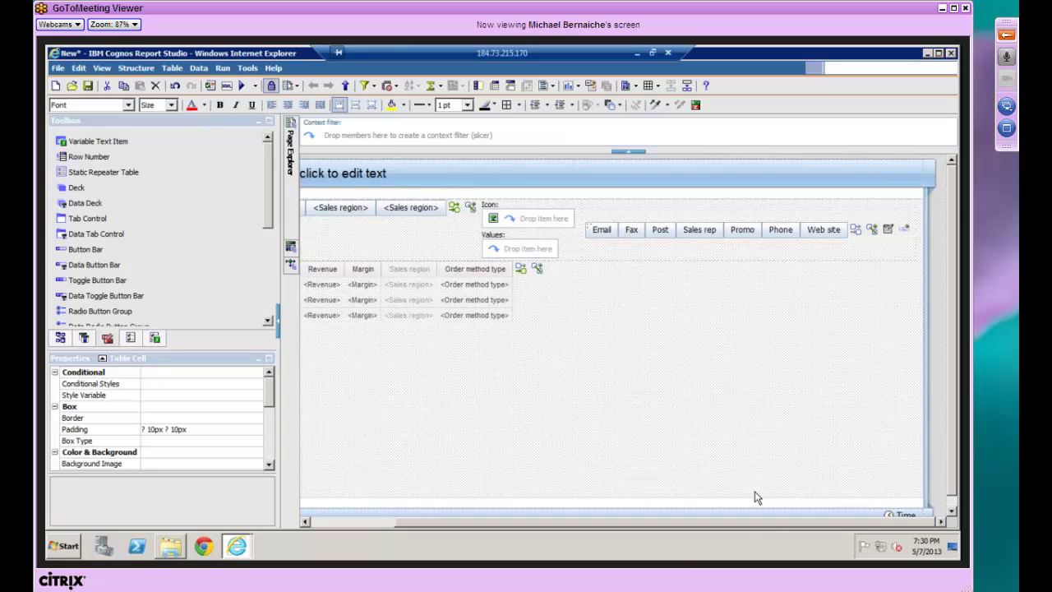
drag(842, 521, 755, 494)
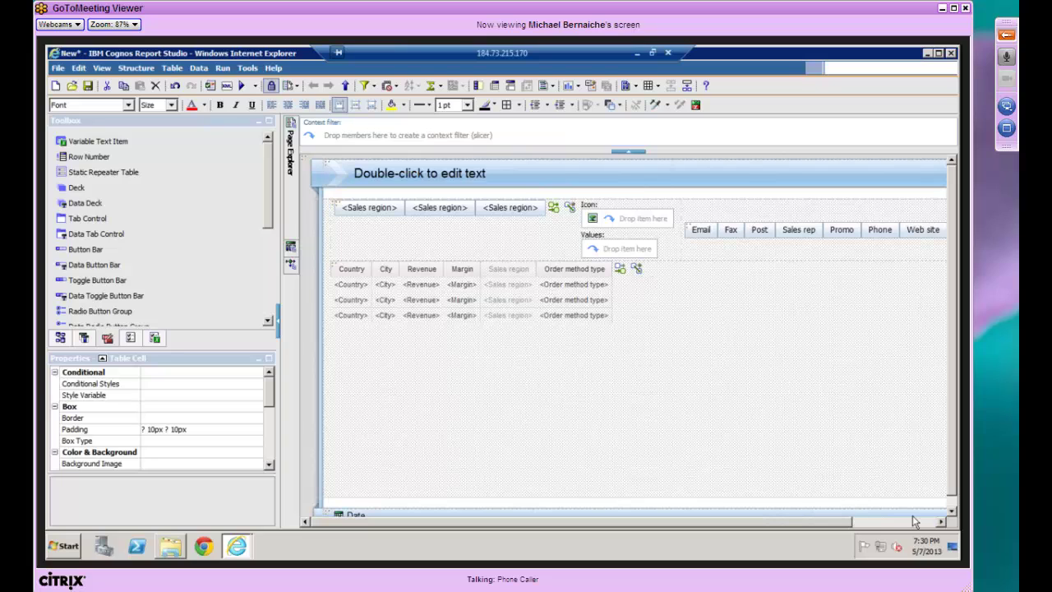
click(914, 521)
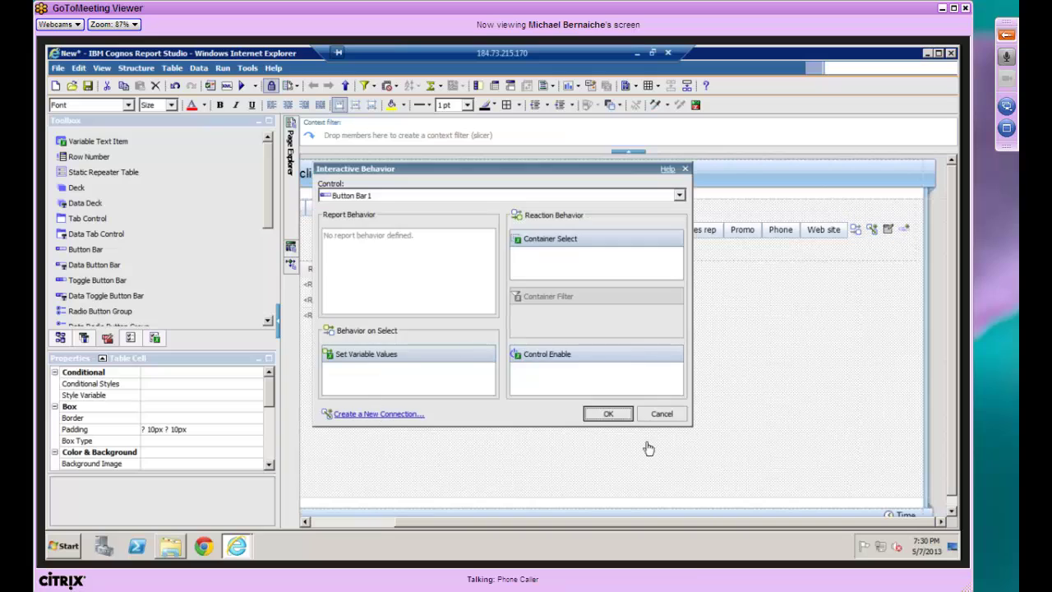
click(378, 414)
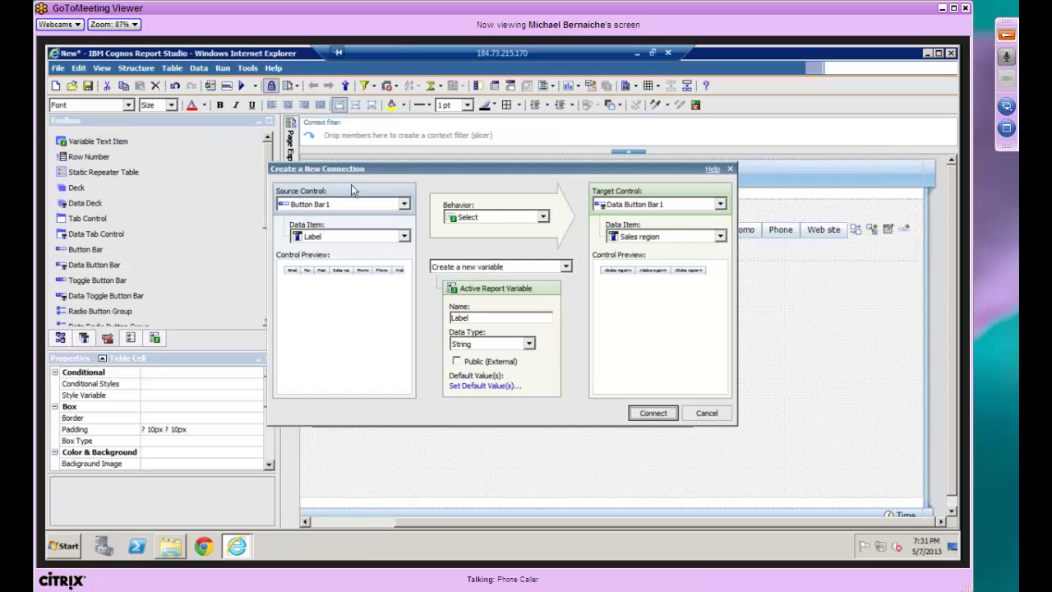
click(404, 237)
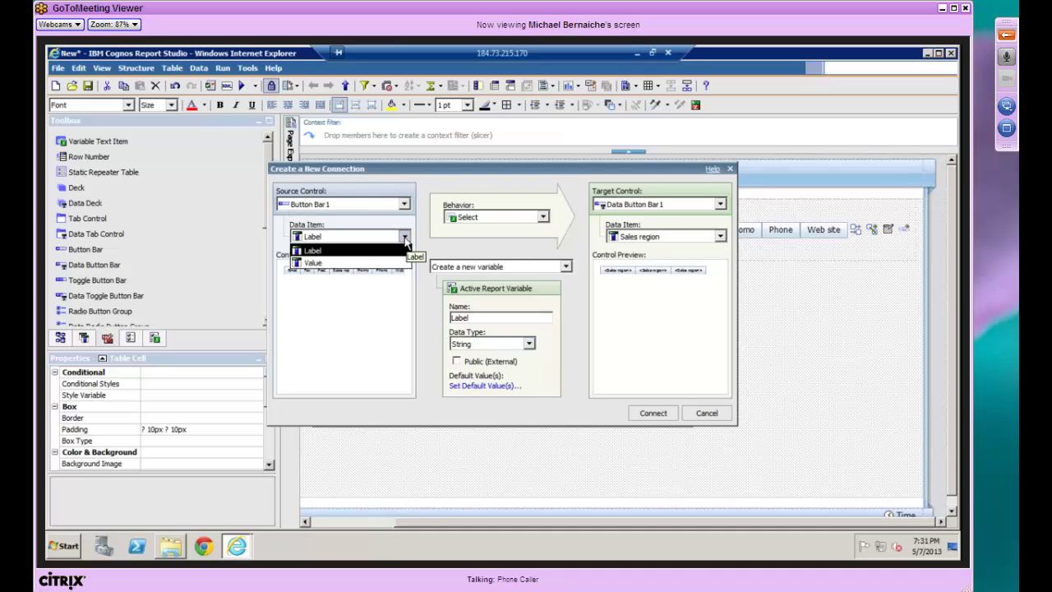
click(312, 262)
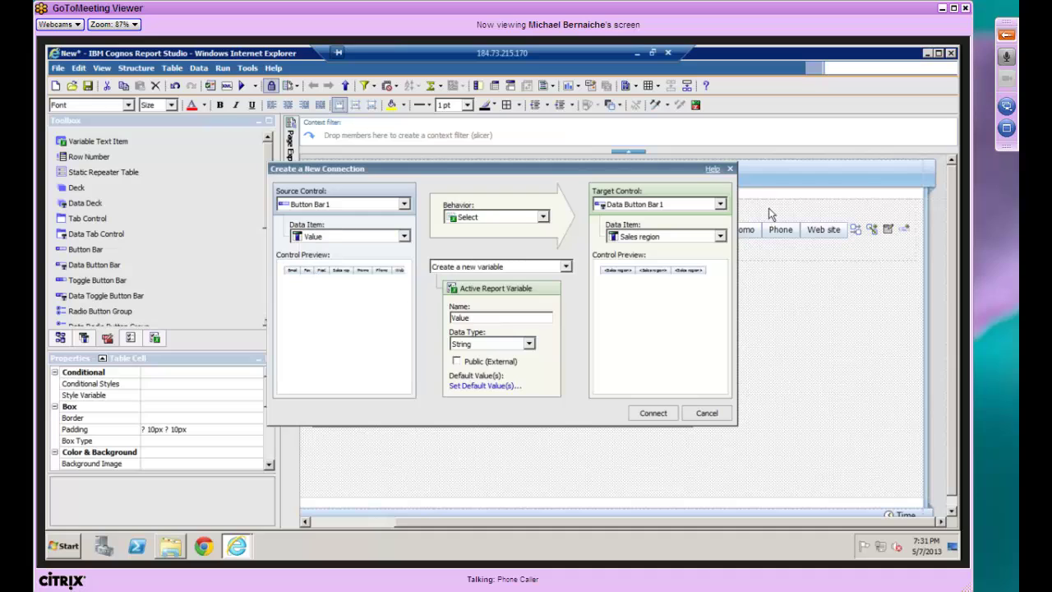
- Target the Order method type data item of List1 and set the connection's behavior to Filter
click(720, 204)
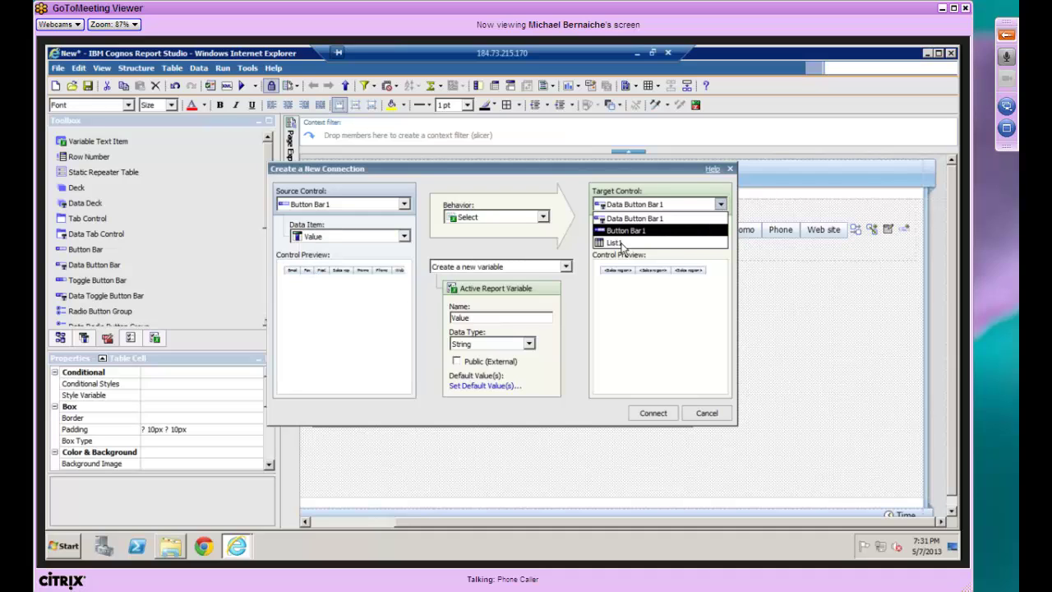
click(617, 244)
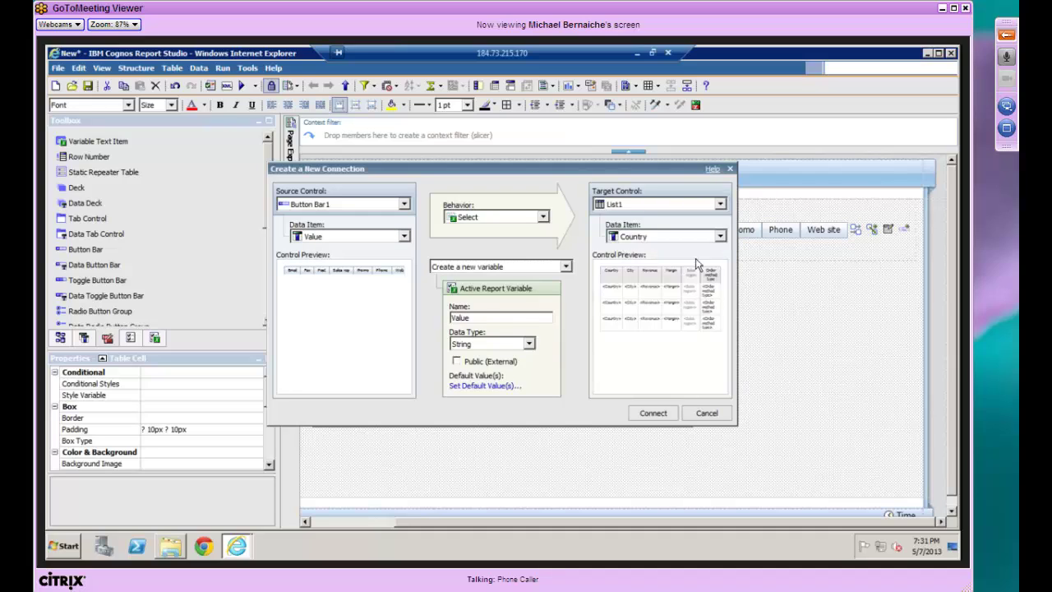
click(720, 236)
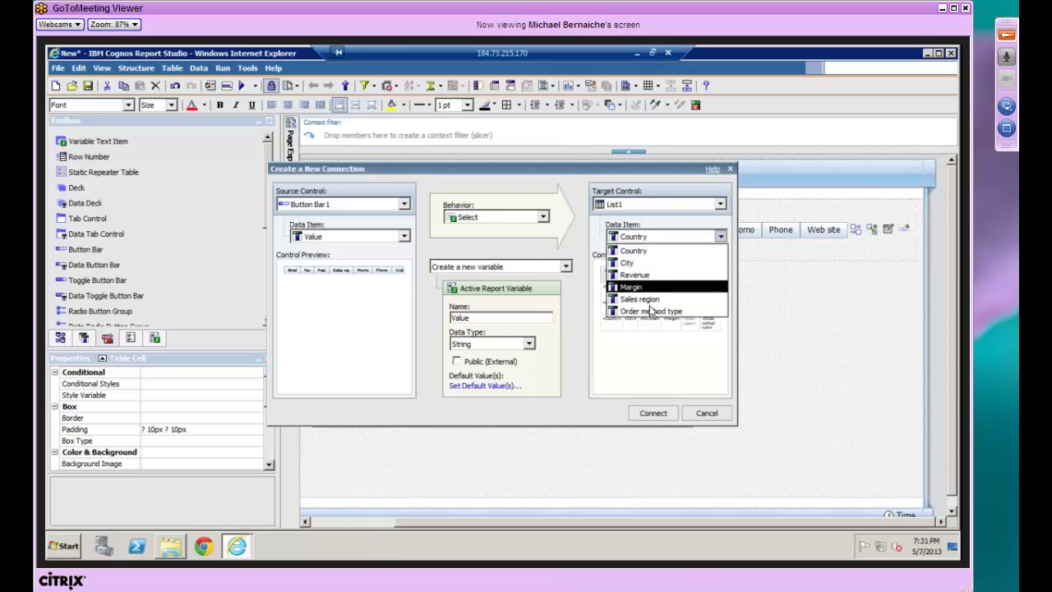
click(649, 312)
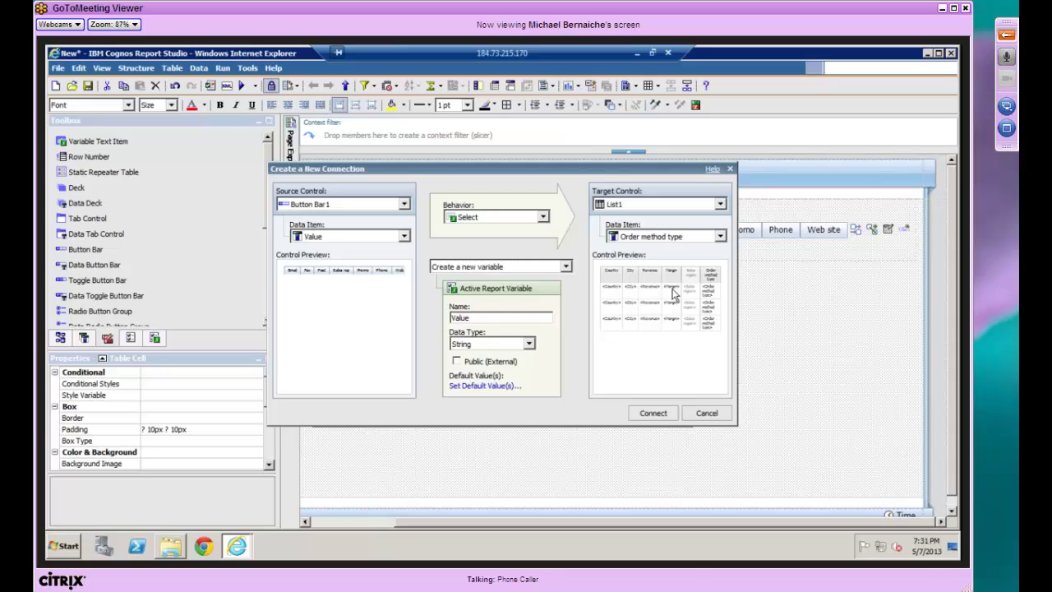
click(543, 217)
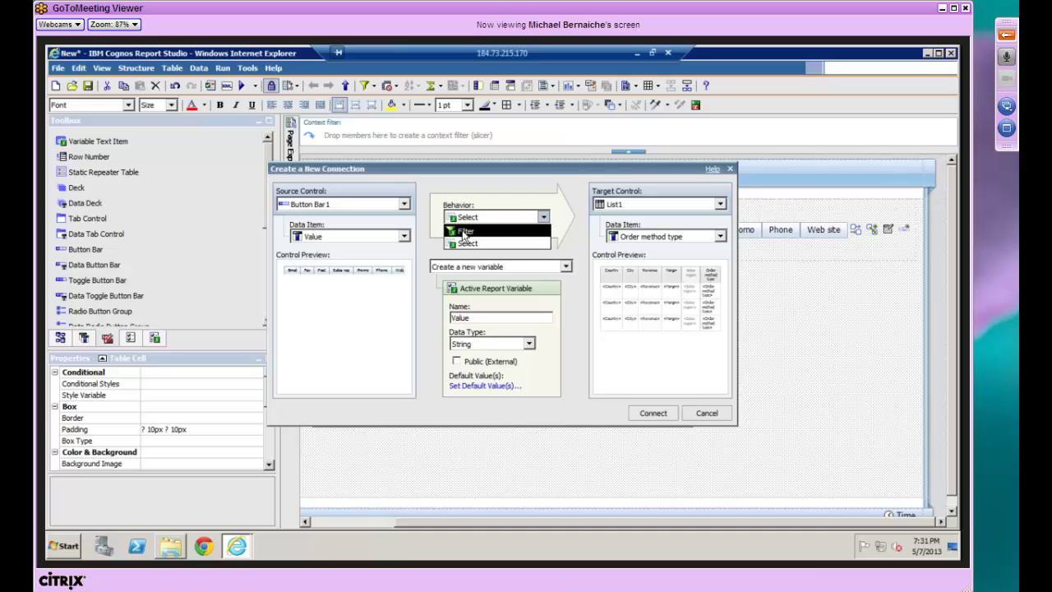
click(465, 230)
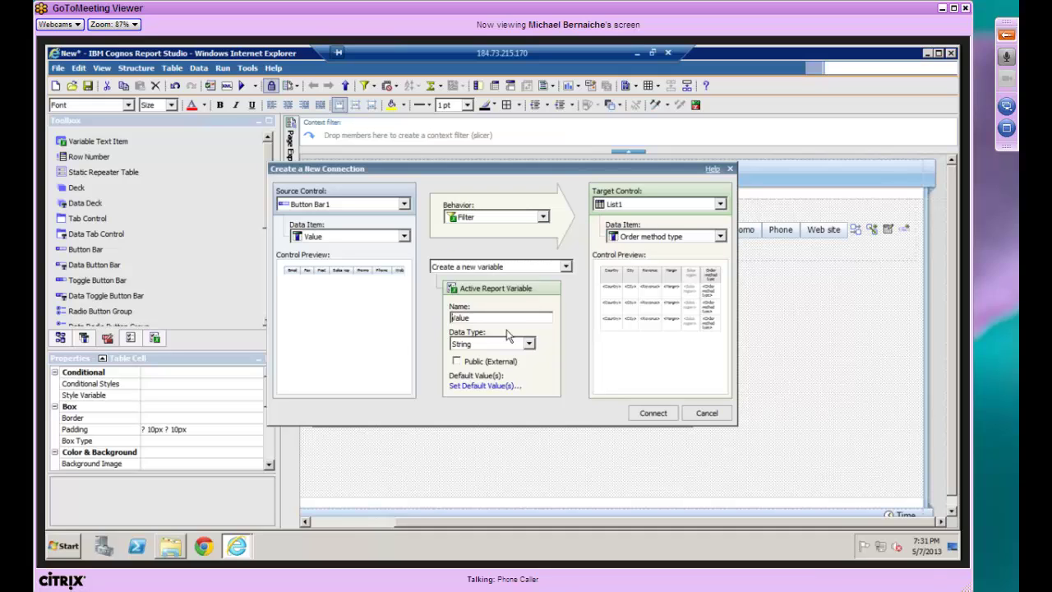
- Name the connection's new variable VOrderType, create the connection and accept the interactive behavior
text(V)
click(490, 317)
text(OrderType)
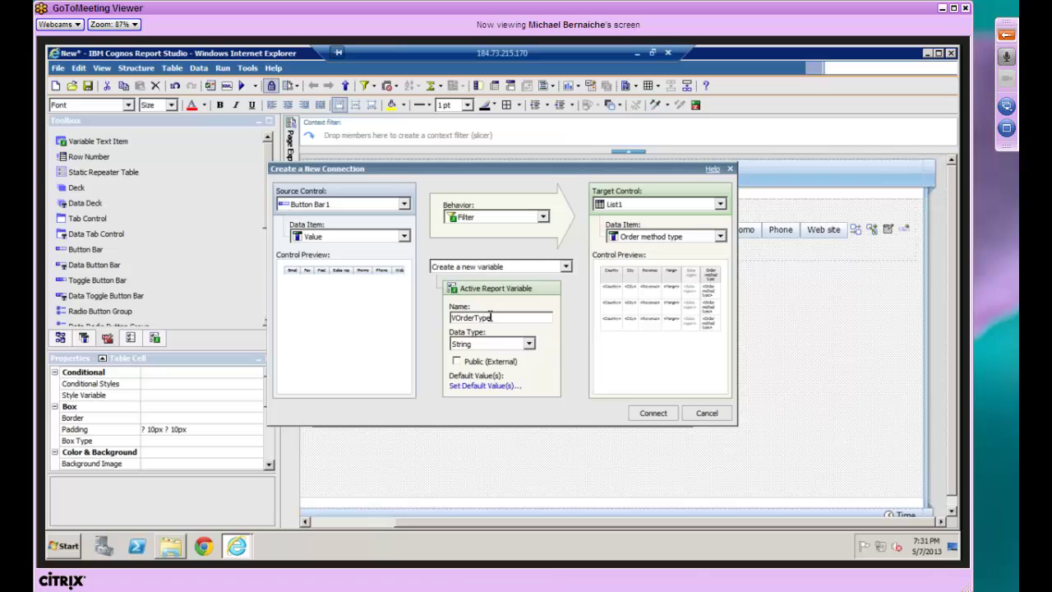
click(653, 413)
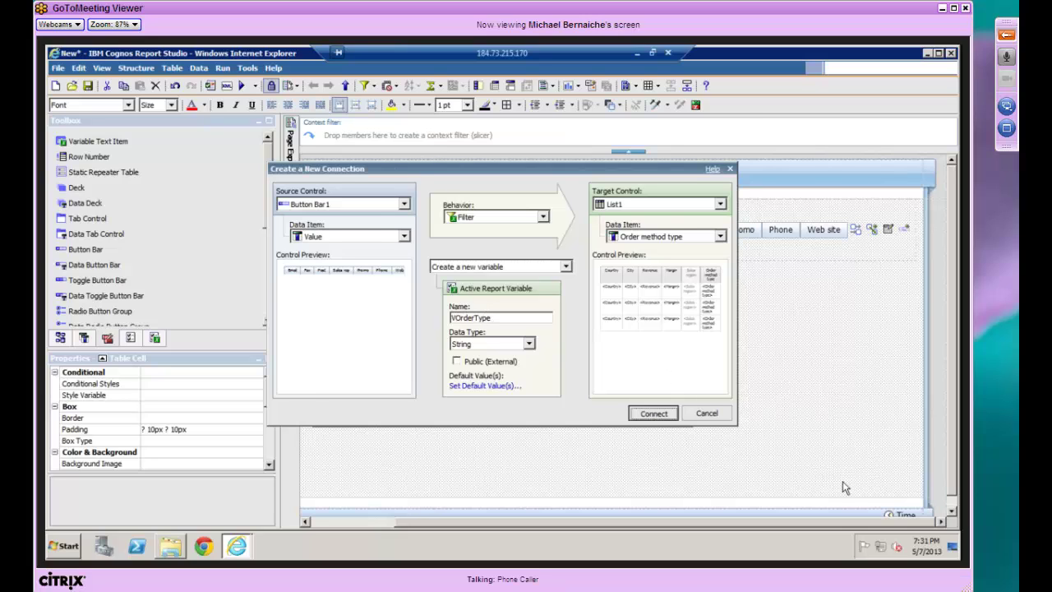
click(607, 413)
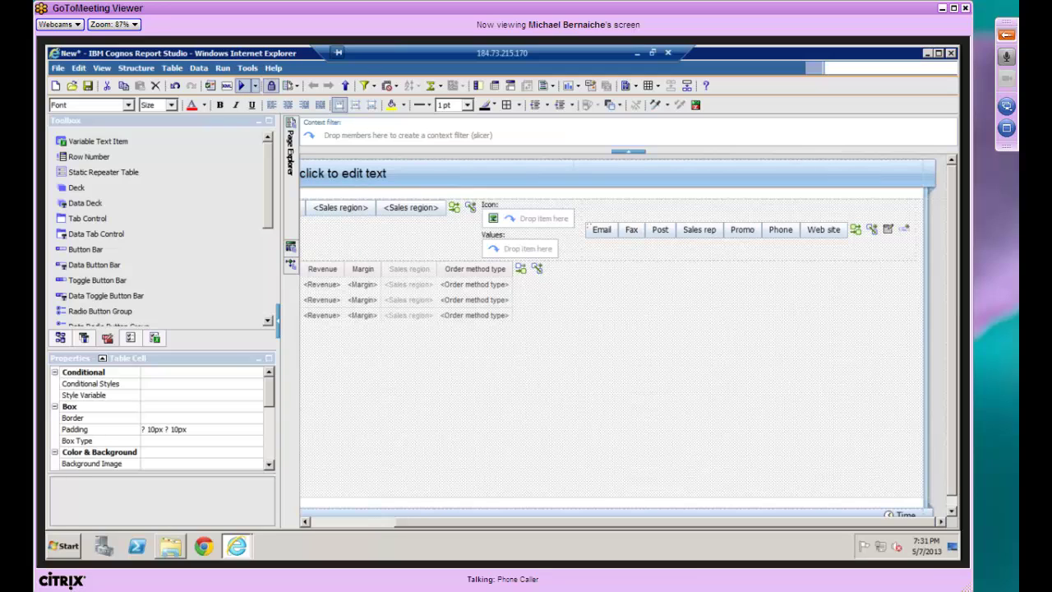
- Run the report, test the list filter with the Fax, Sales rep, Email and Phone buttons, and close the output
click(240, 85)
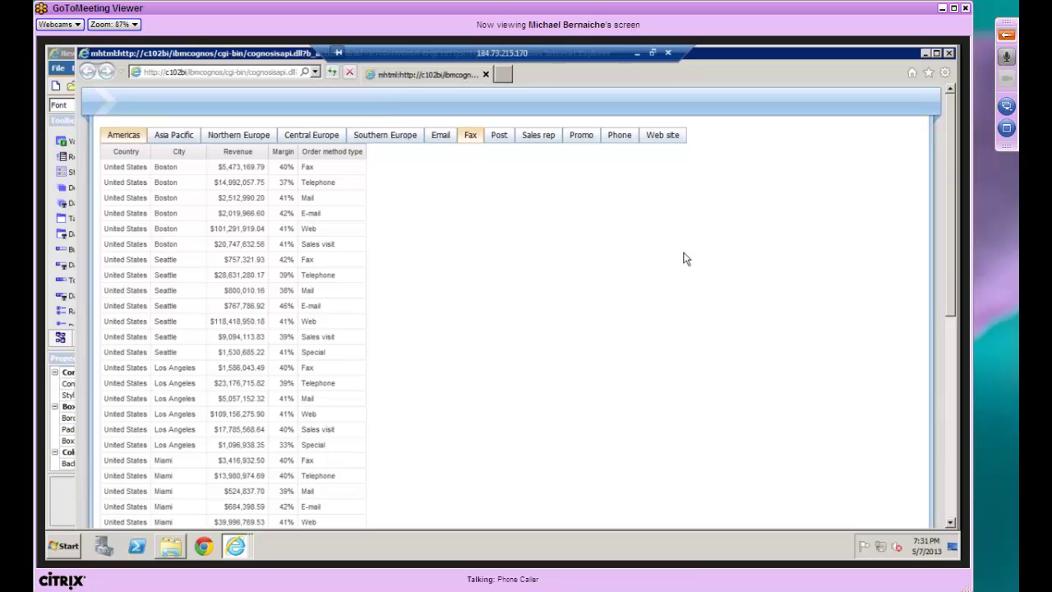
click(470, 135)
click(542, 140)
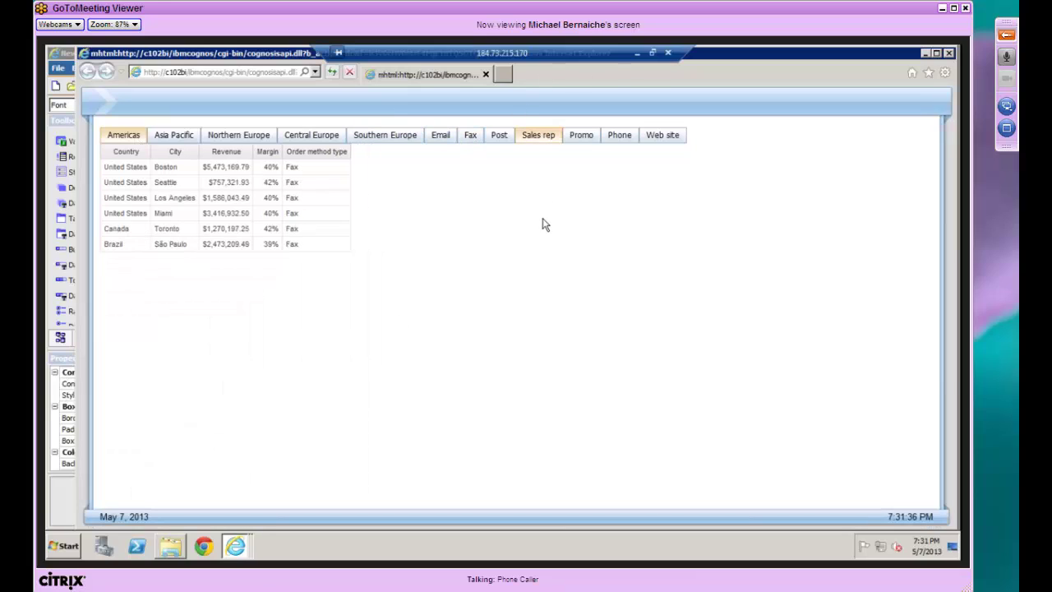
click(435, 136)
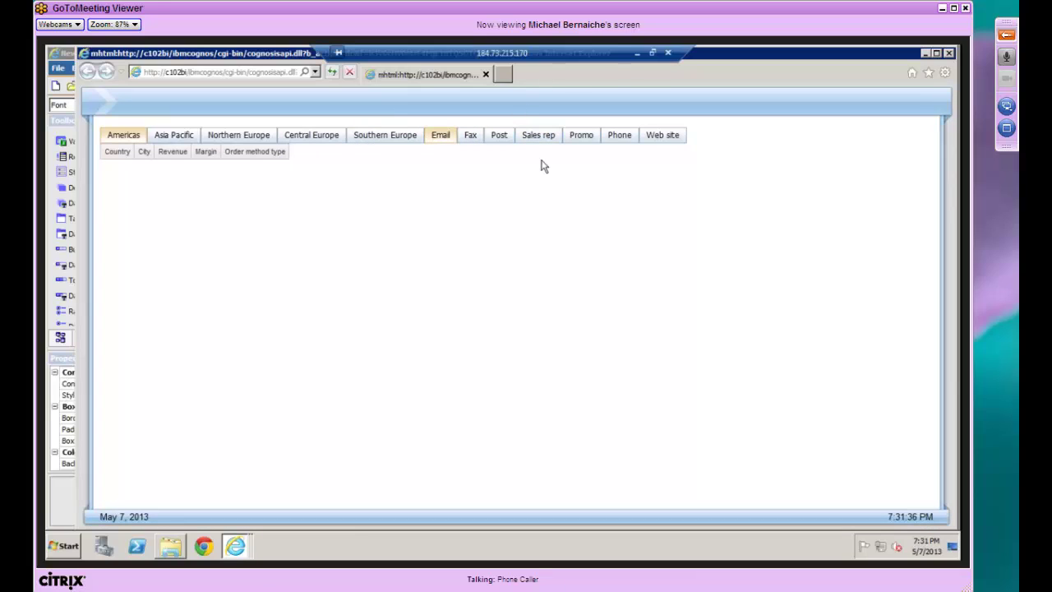
click(610, 136)
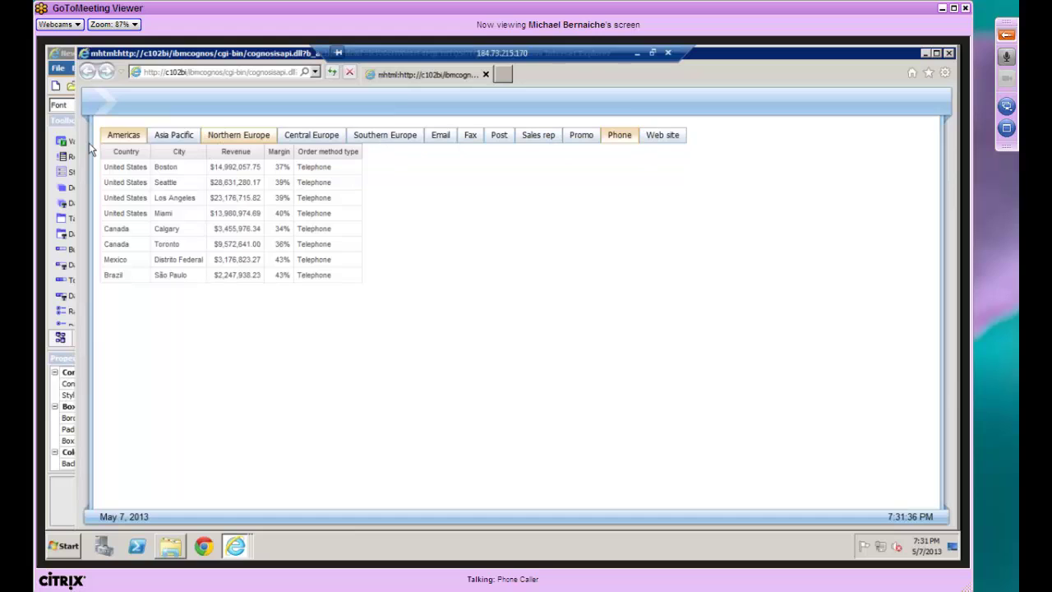
click(949, 54)
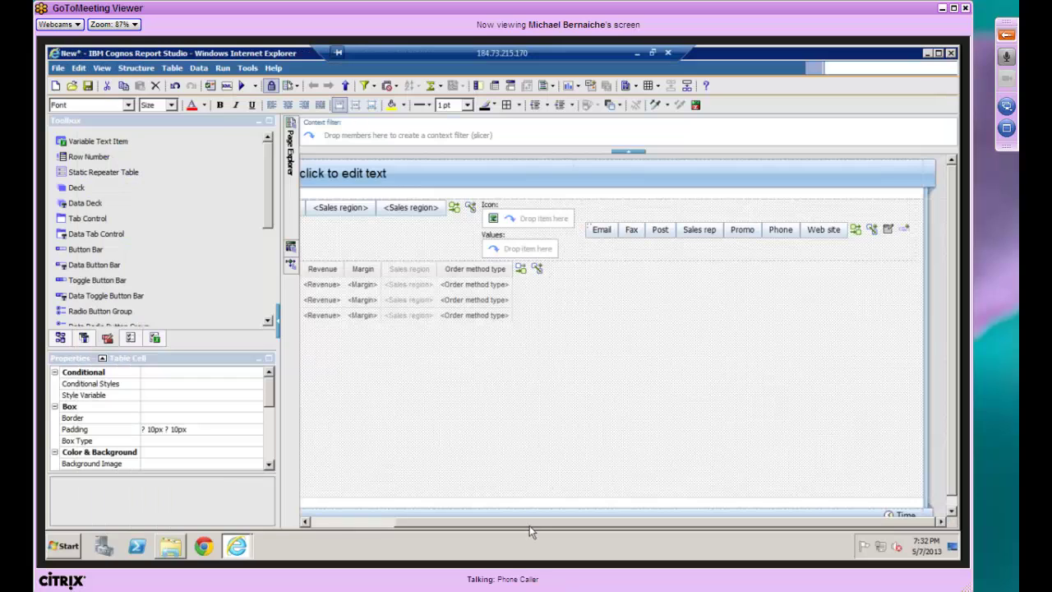
- Set the orientation of the order method button bar to Vertical
click(386, 522)
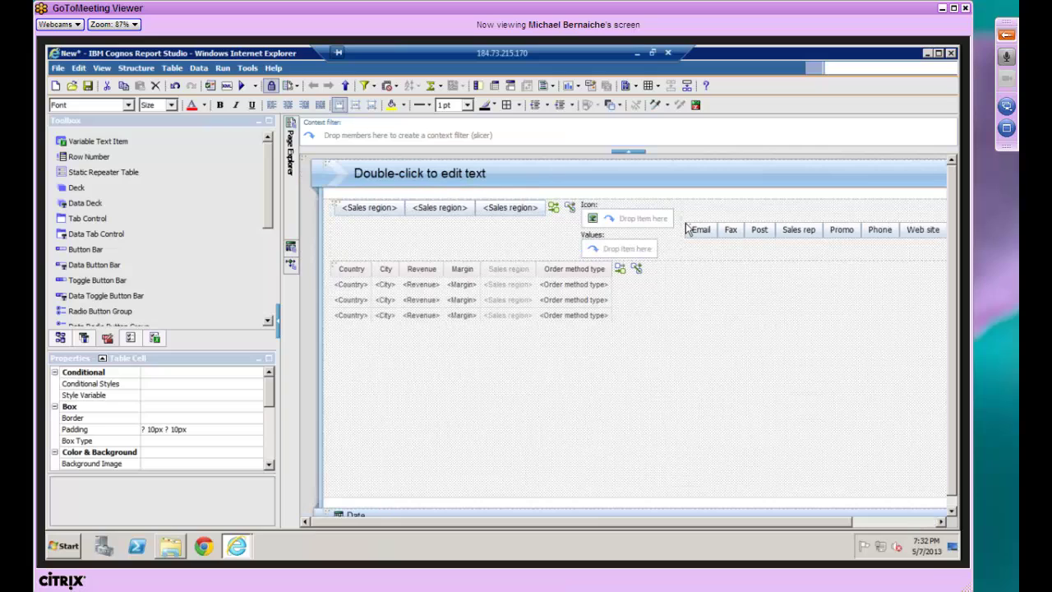
click(687, 230)
click(249, 419)
click(256, 419)
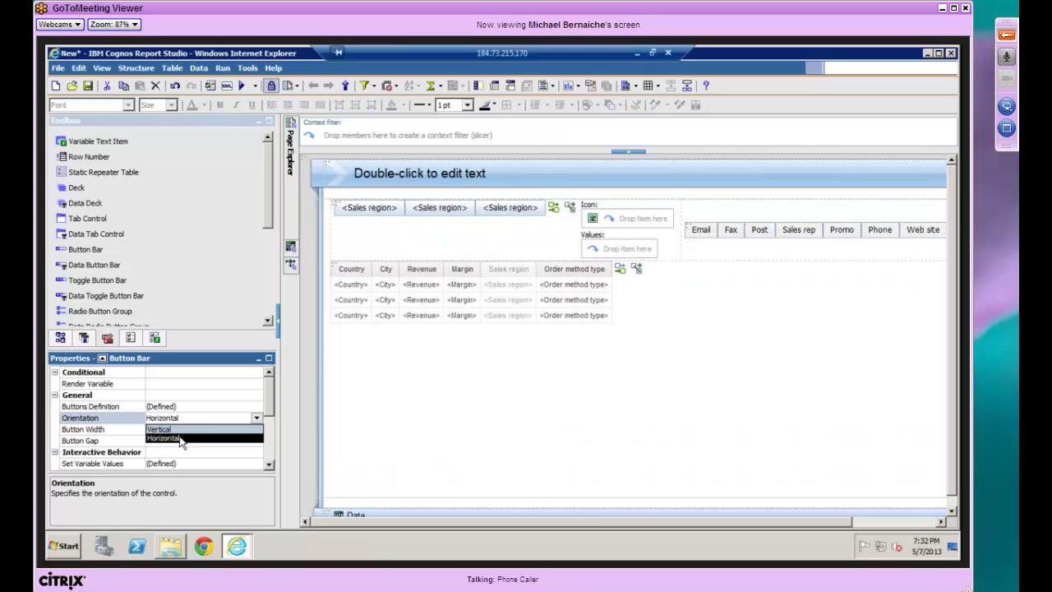
click(180, 439)
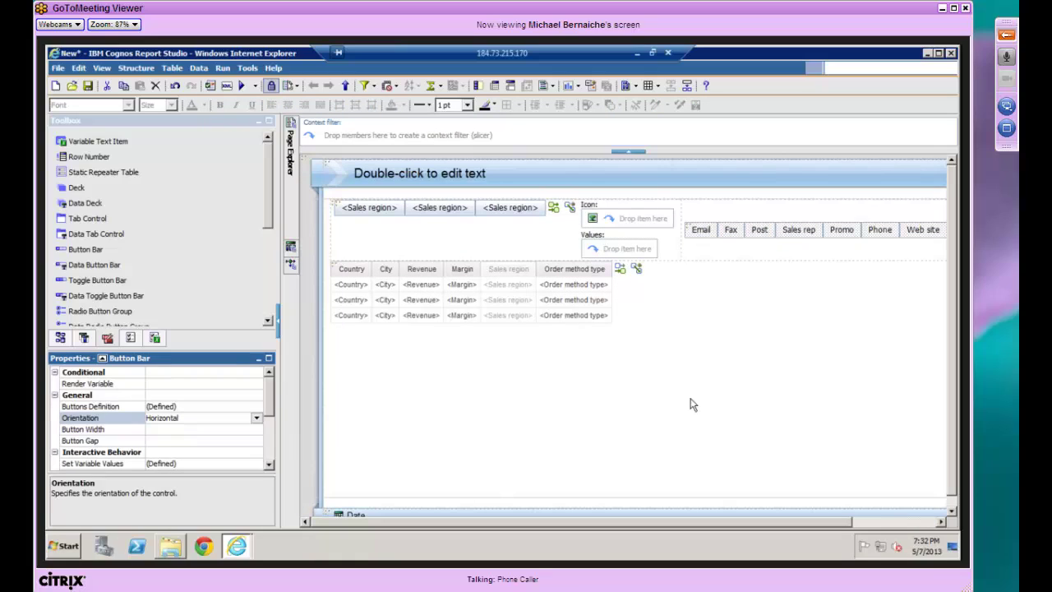
- Convert the order method button bar to a Check Box Group
right_click(693, 210)
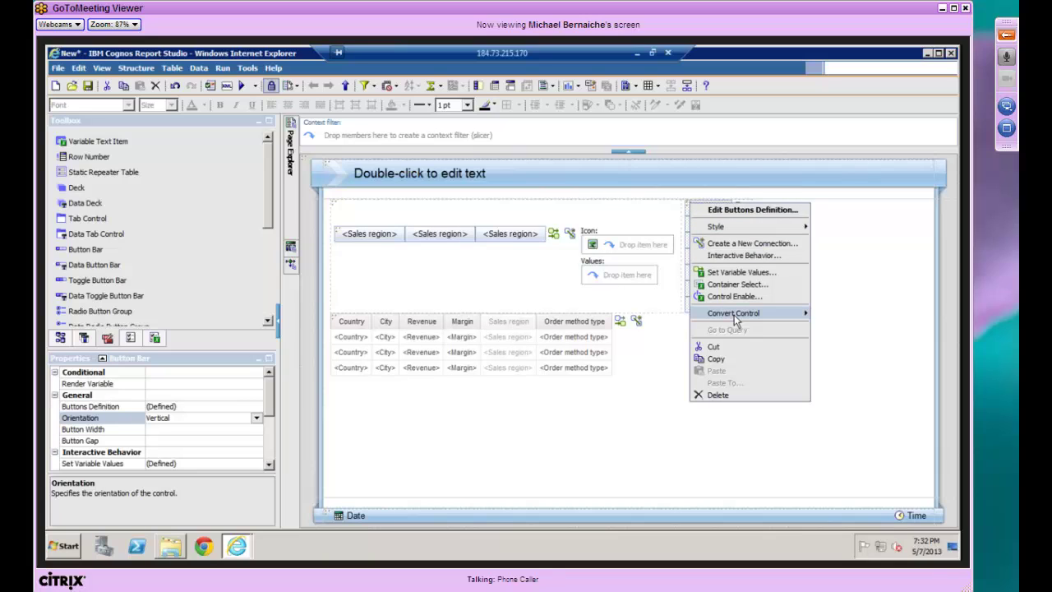
mouse_move(735, 319)
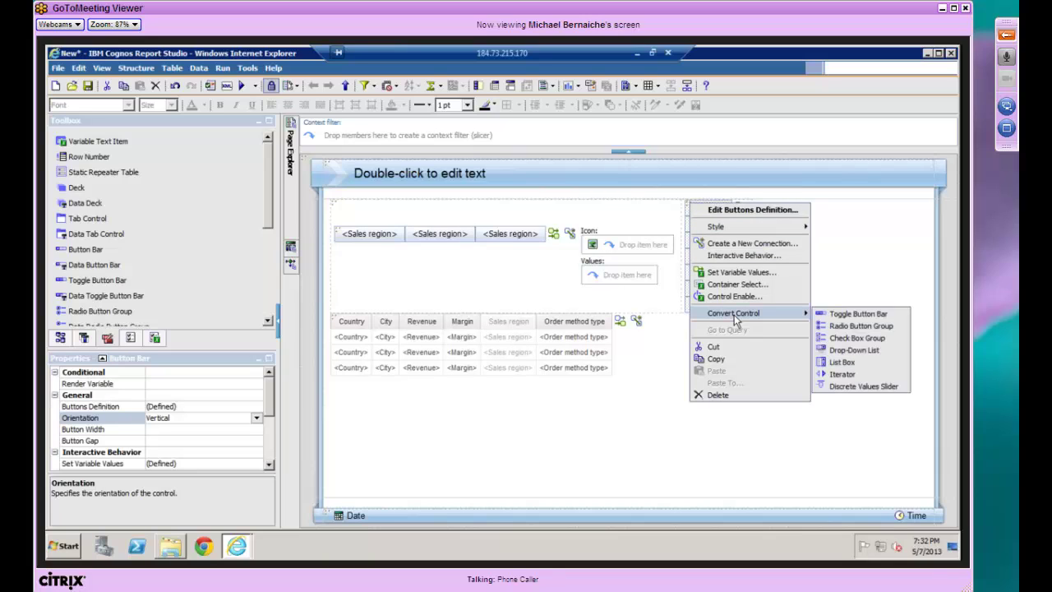
click(855, 337)
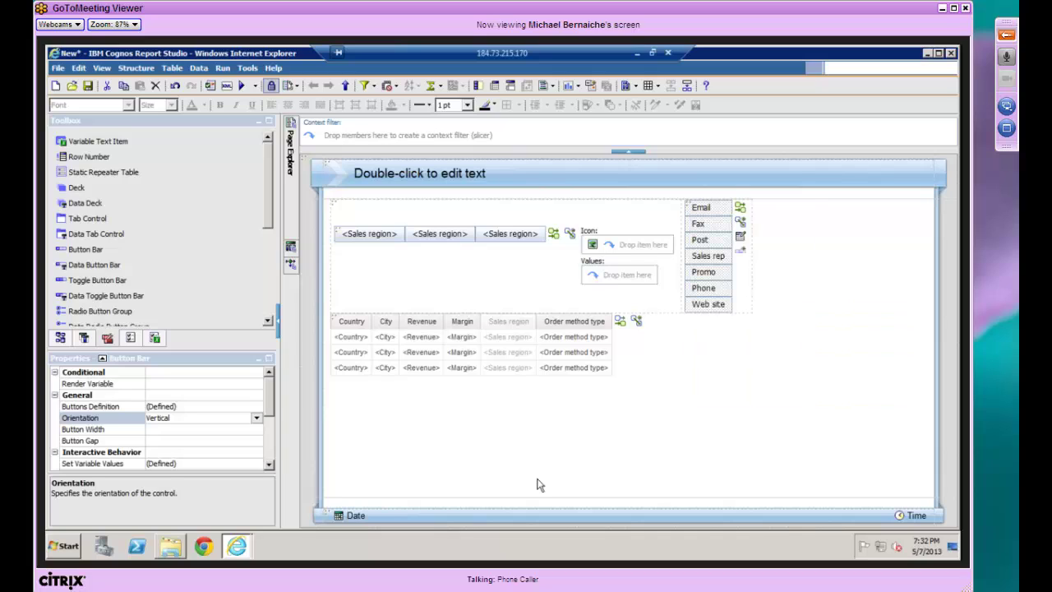
click(385, 491)
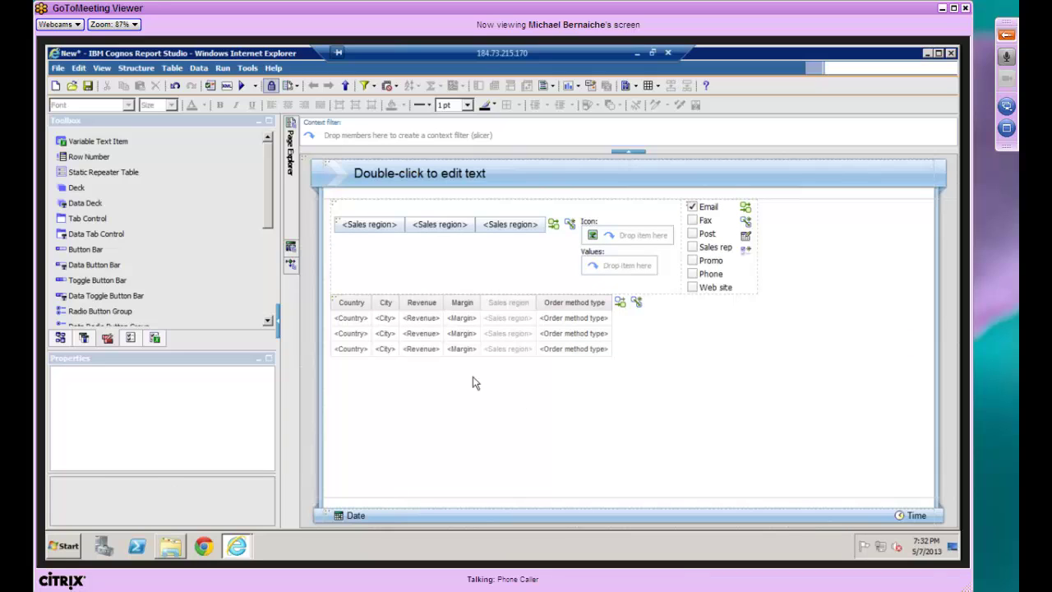
- Run the report, test the filter with Post, Sales rep, Promo and Web site checked, and close the output
click(241, 86)
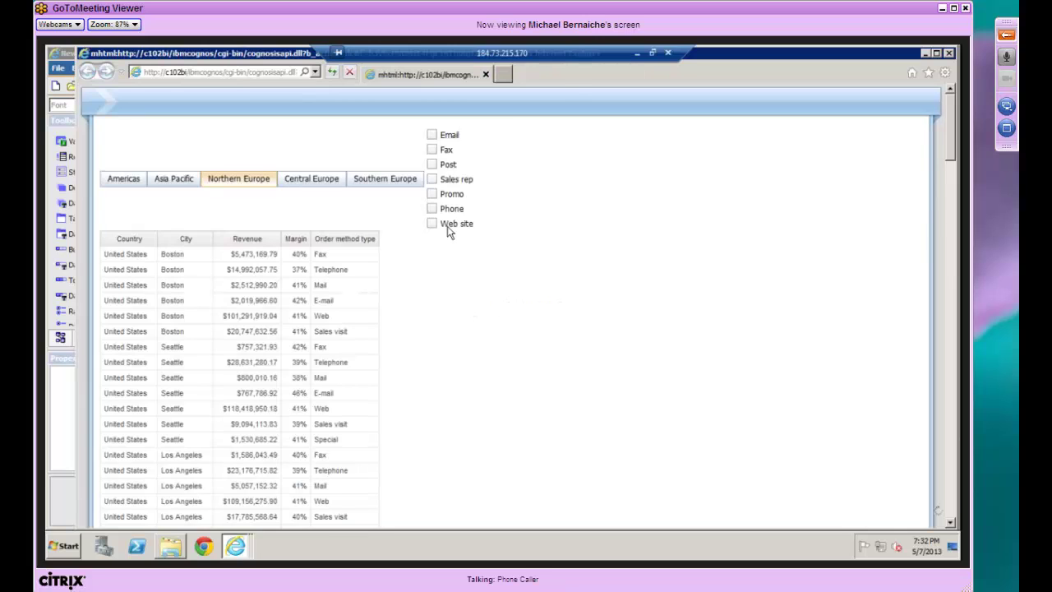
click(431, 164)
click(431, 179)
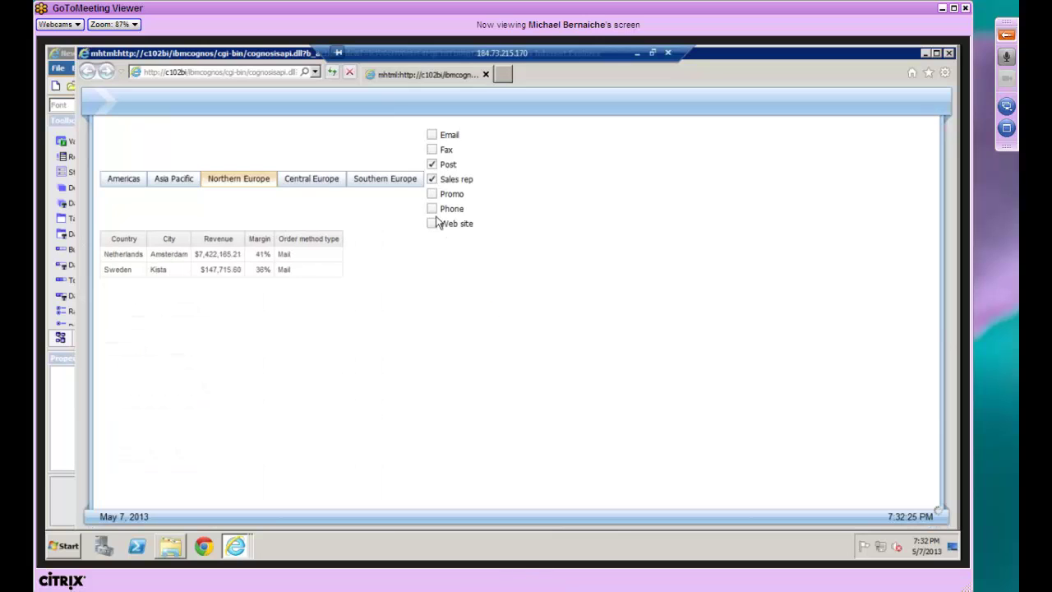
click(432, 195)
click(431, 224)
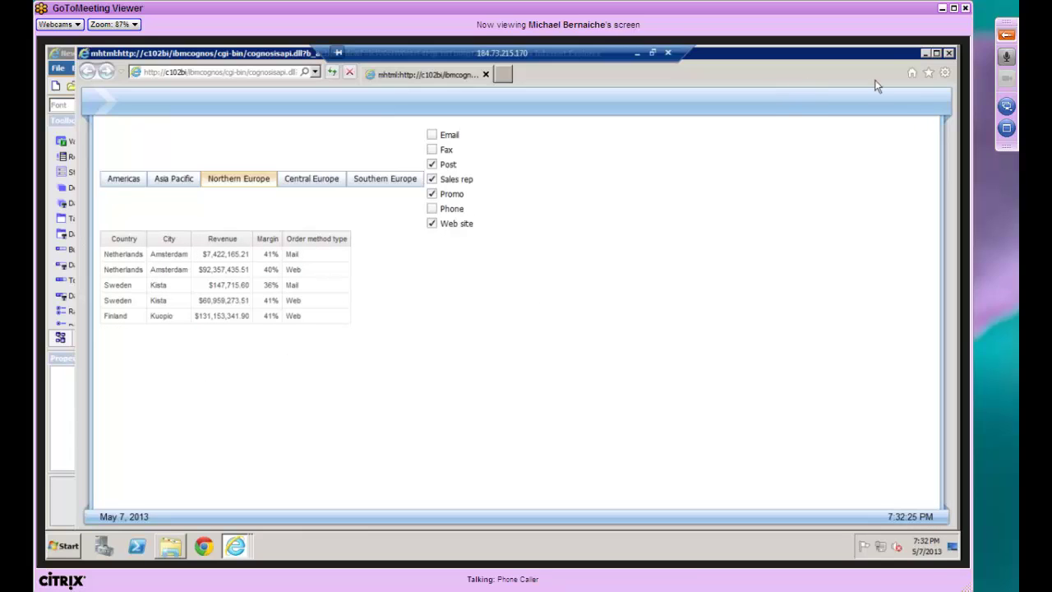
click(947, 53)
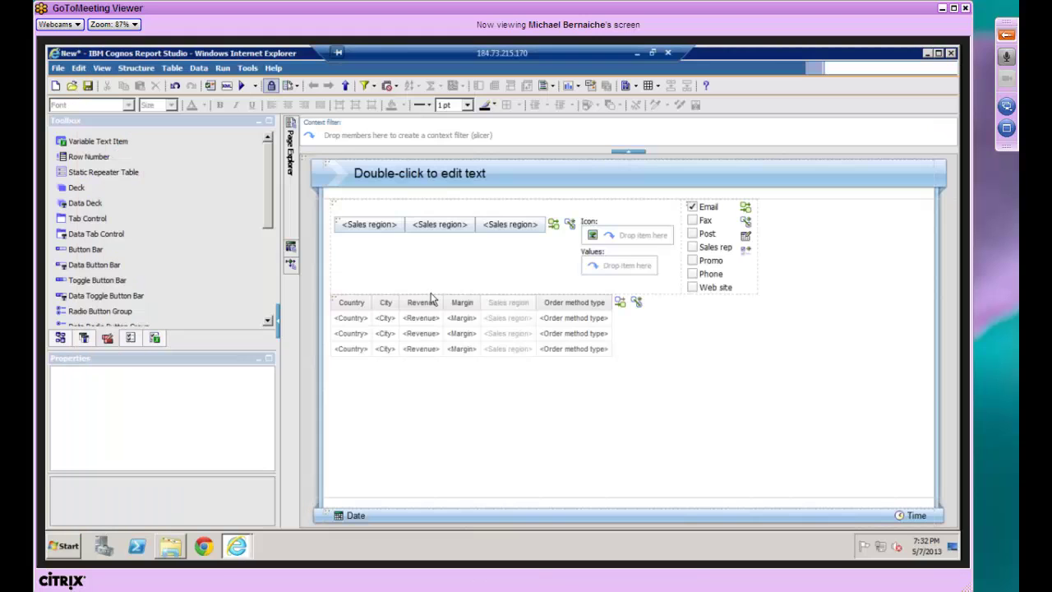
- Set the default value of the VSalesregion variable to Americas
click(155, 338)
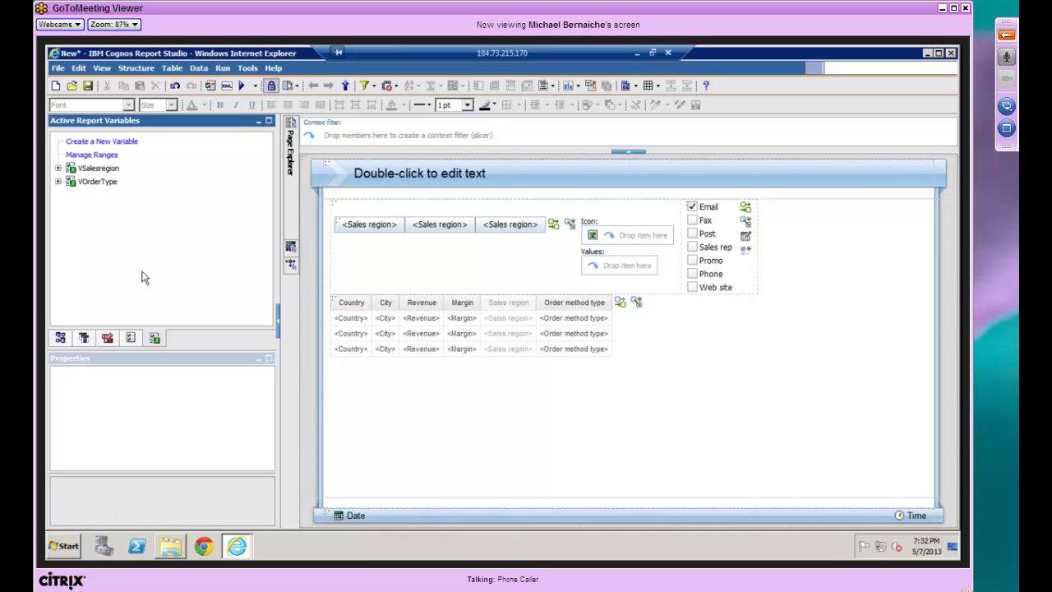
click(59, 170)
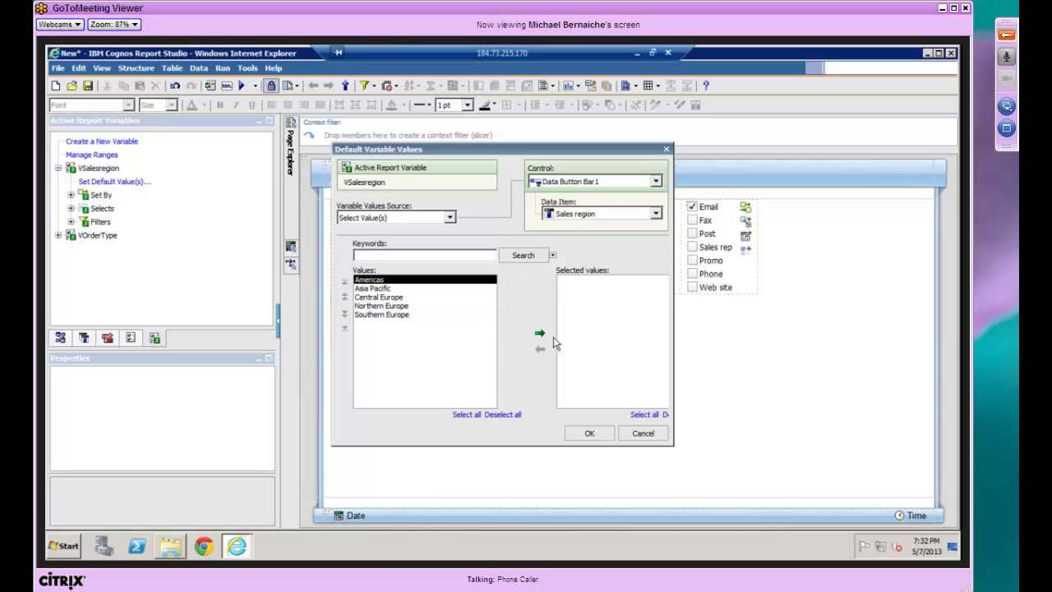
click(539, 333)
key(Return)
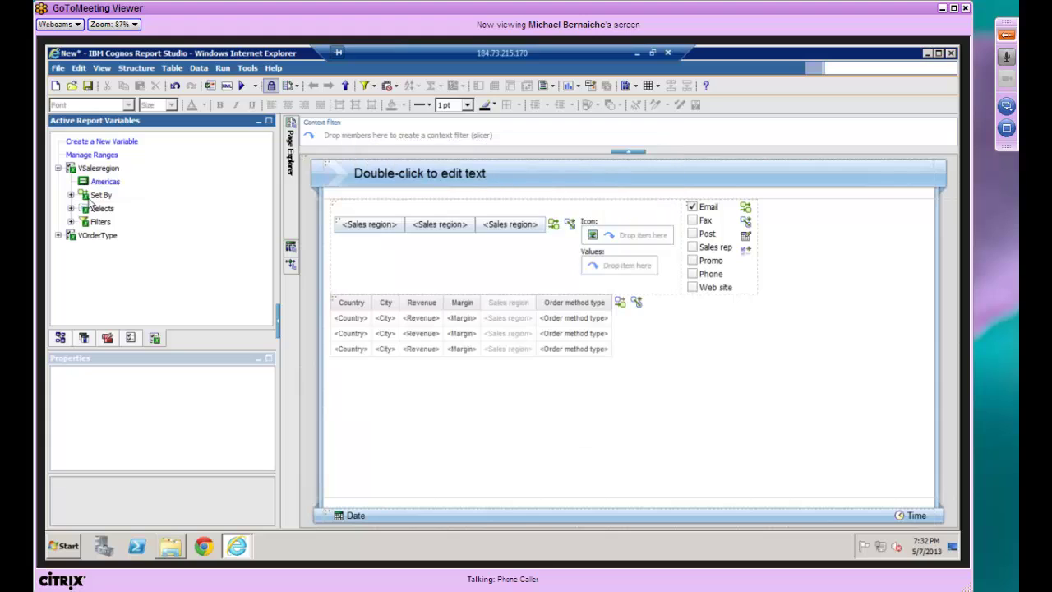
- Set the default value of the VOrderType variable to E-mail
click(58, 236)
click(95, 249)
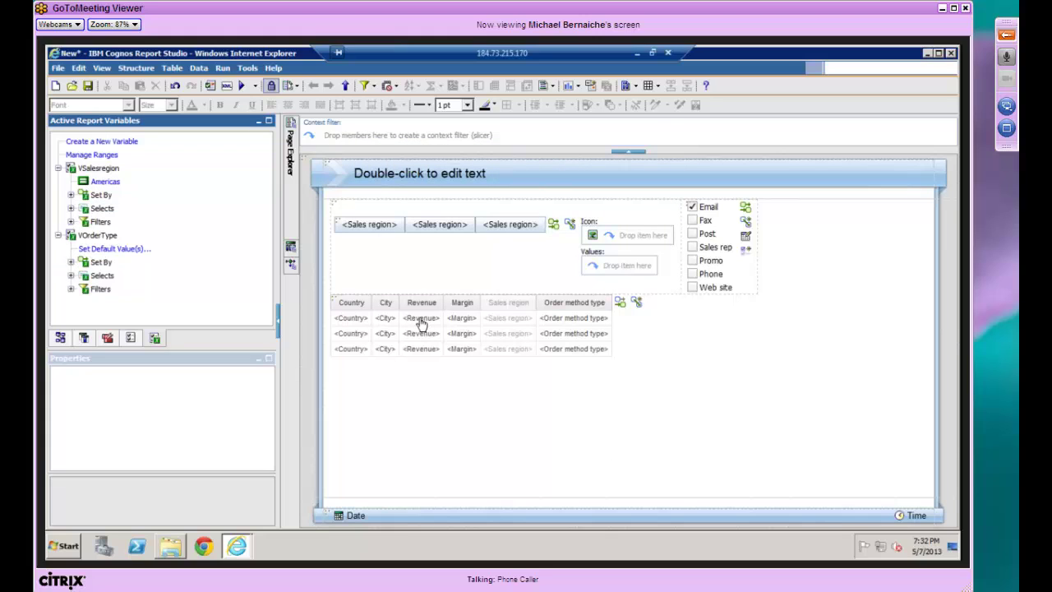
click(343, 254)
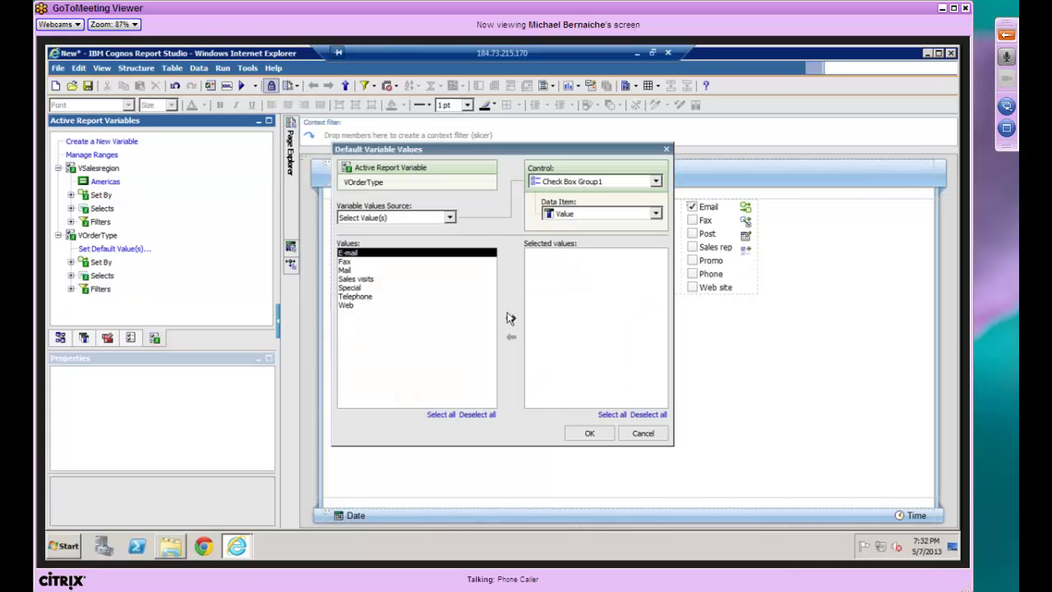
click(509, 318)
click(588, 433)
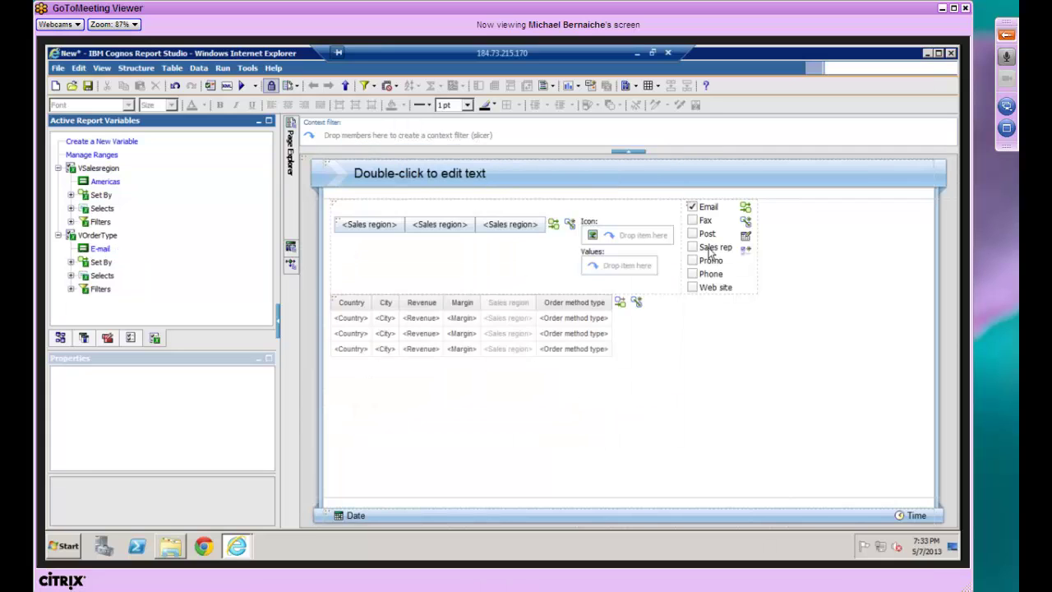
- Run the report, test the filters with Asia Pacific and Northern Europe plus Promo, Sales rep and Post, and close the output
click(244, 87)
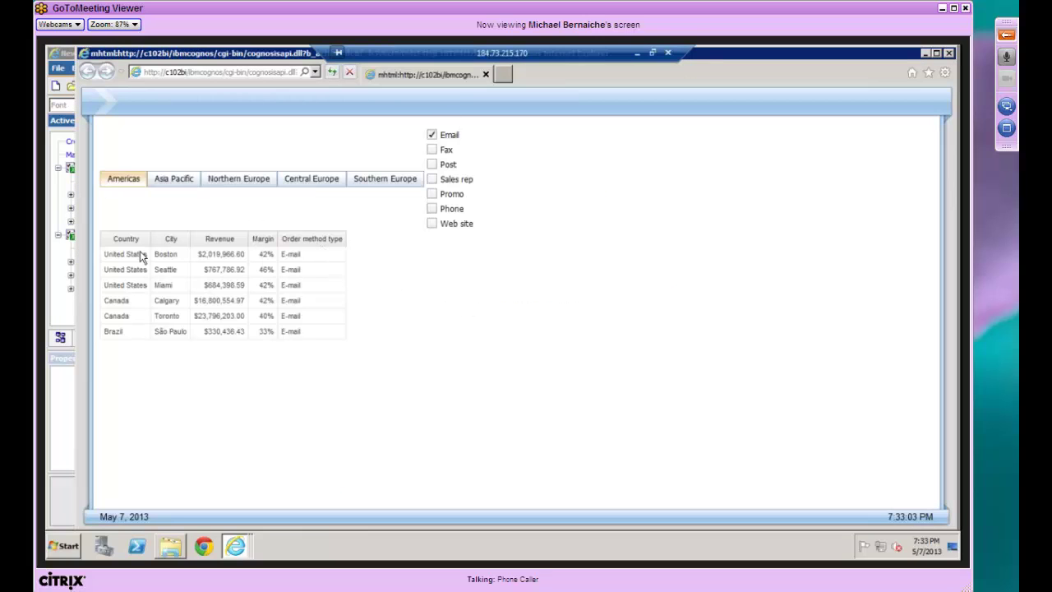
click(175, 182)
click(238, 184)
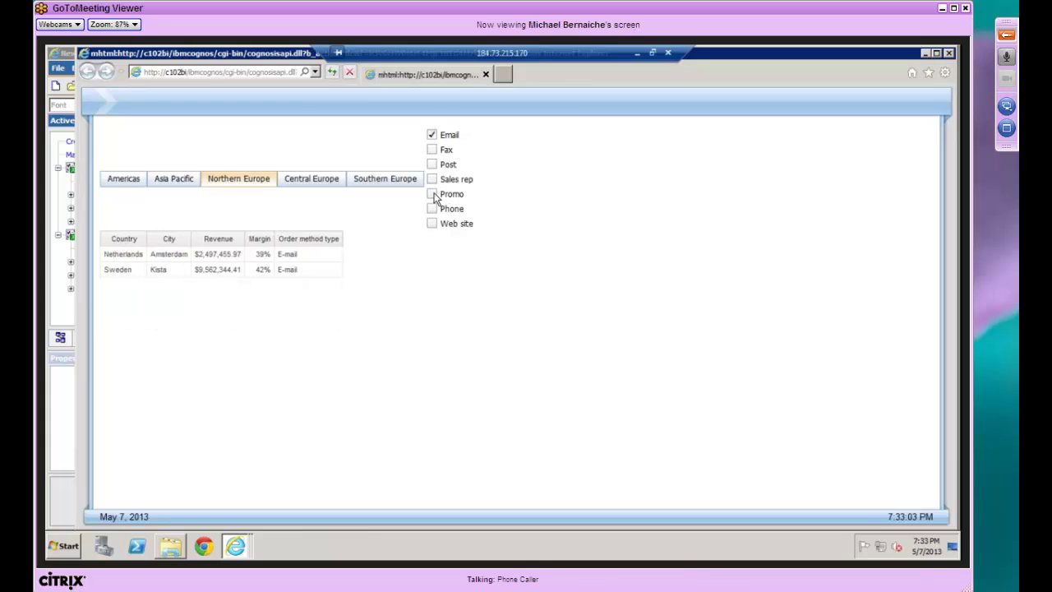
click(433, 195)
click(433, 180)
click(432, 164)
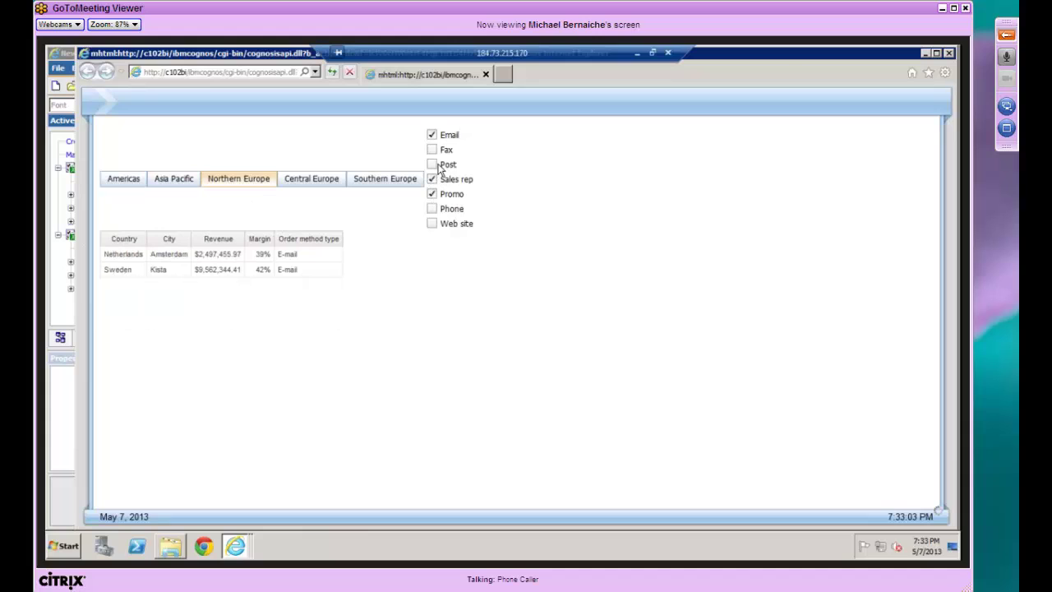
click(949, 53)
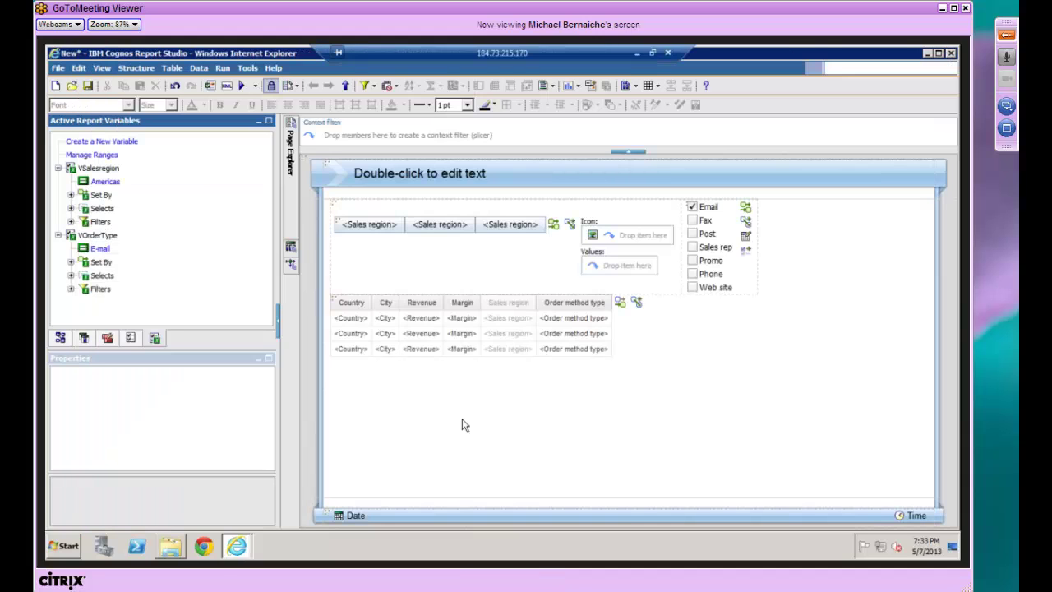
- Open the saved Demo 1 Active Report file from the Downloads folder on the C drive
click(462, 425)
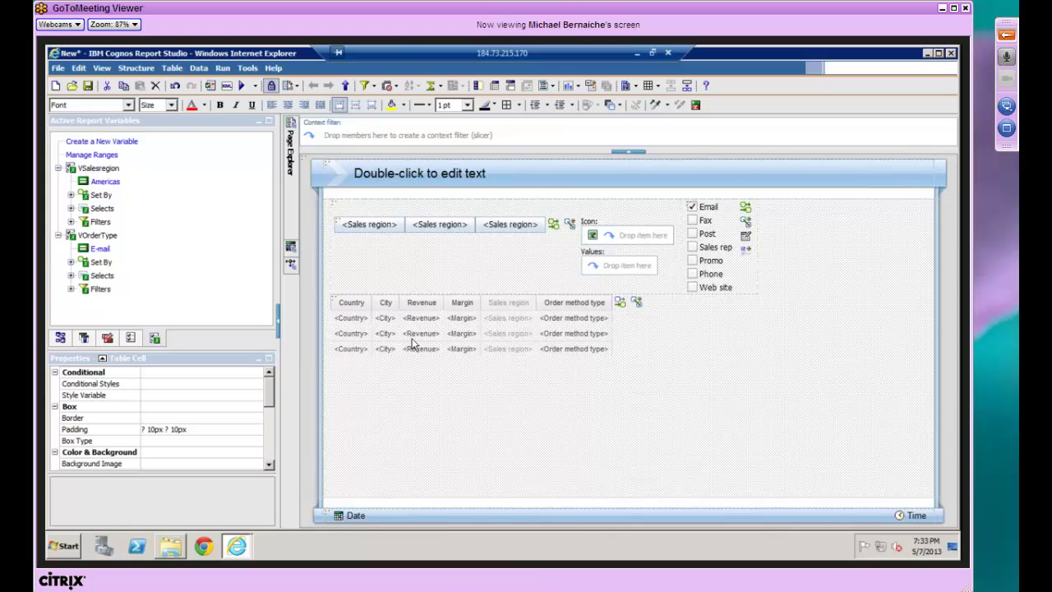
click(256, 86)
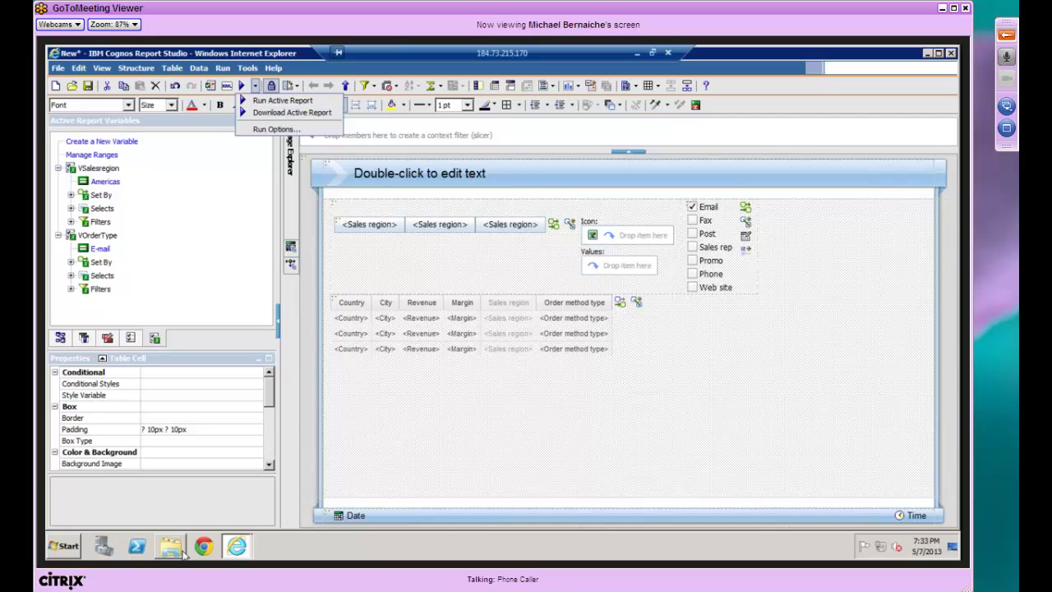
click(356, 548)
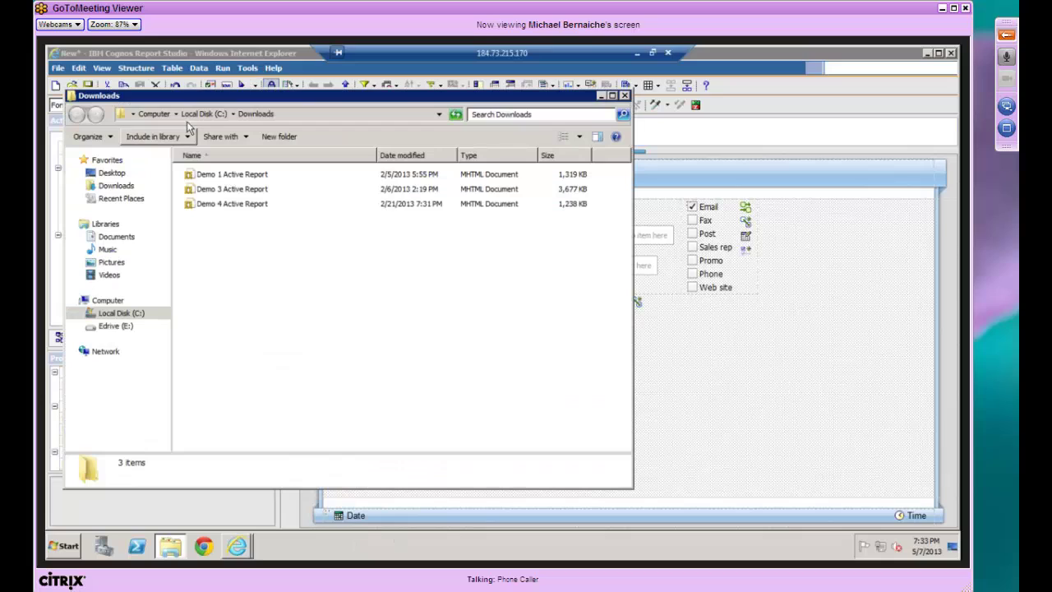
click(242, 177)
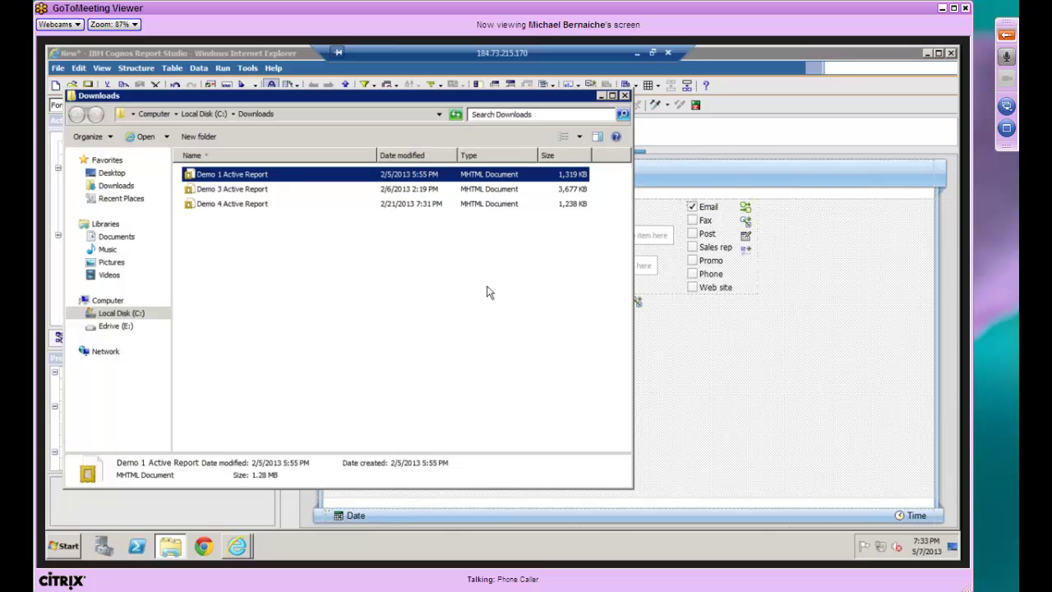
key(F2)
click(365, 302)
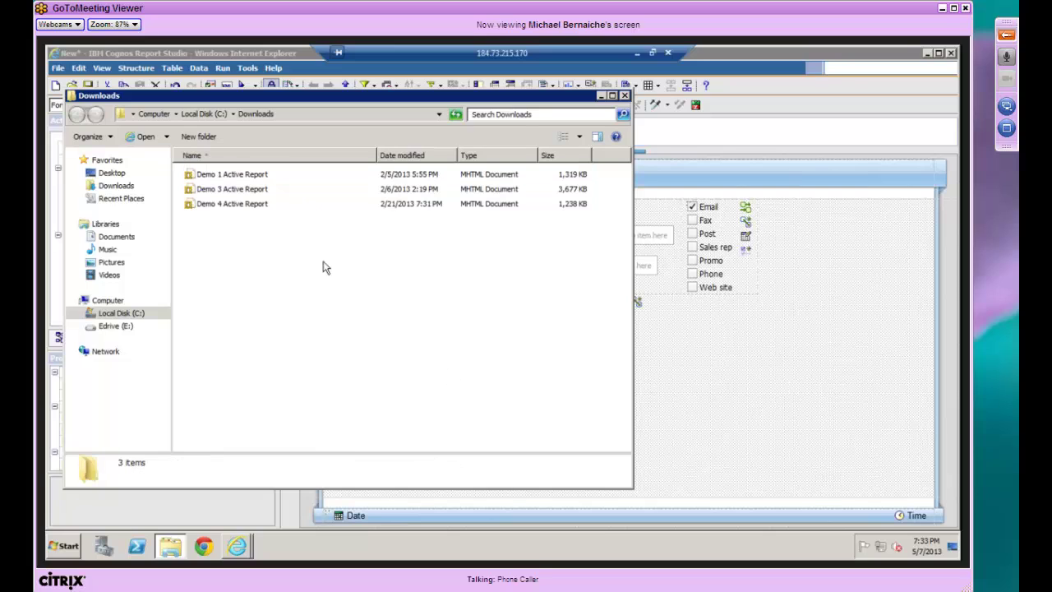
double_click(243, 177)
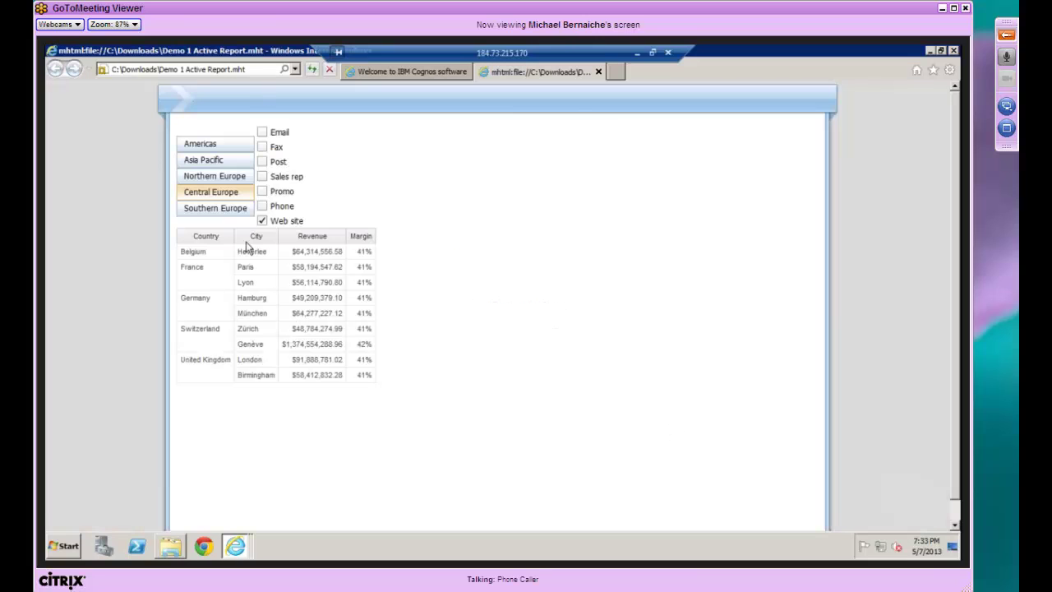
- Test the saved report with Sales rep, Promo and Phone checked for Americas, Asia Pacific and Northern Europe, and close it
click(262, 175)
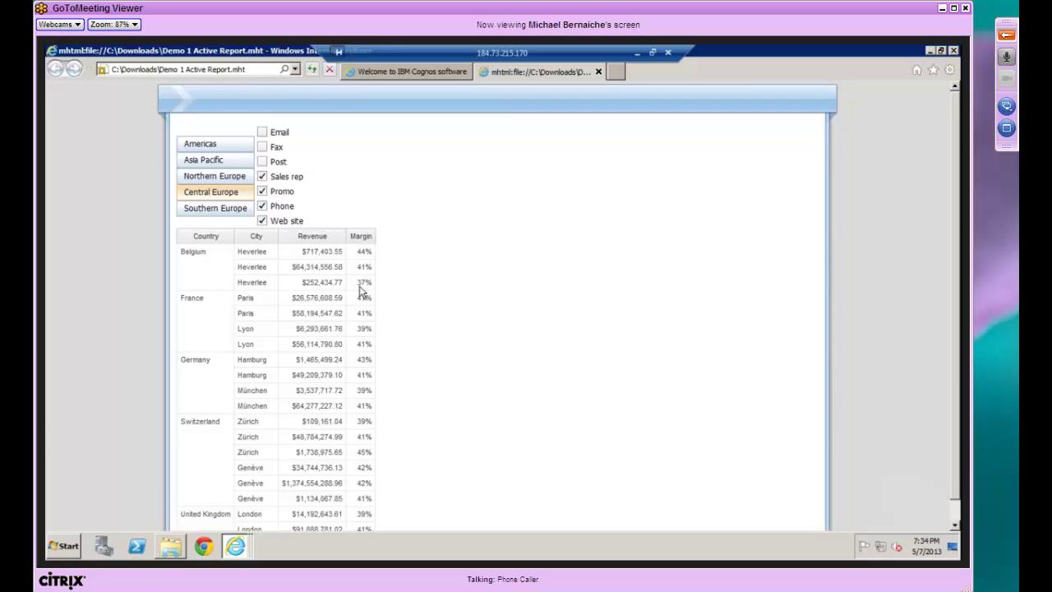
click(222, 146)
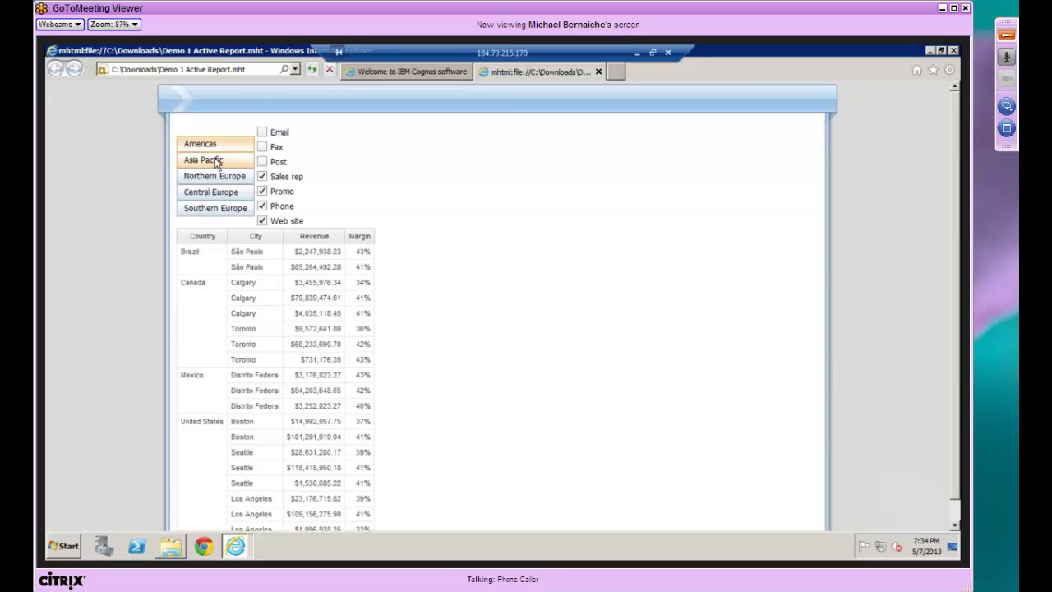
click(218, 161)
click(217, 178)
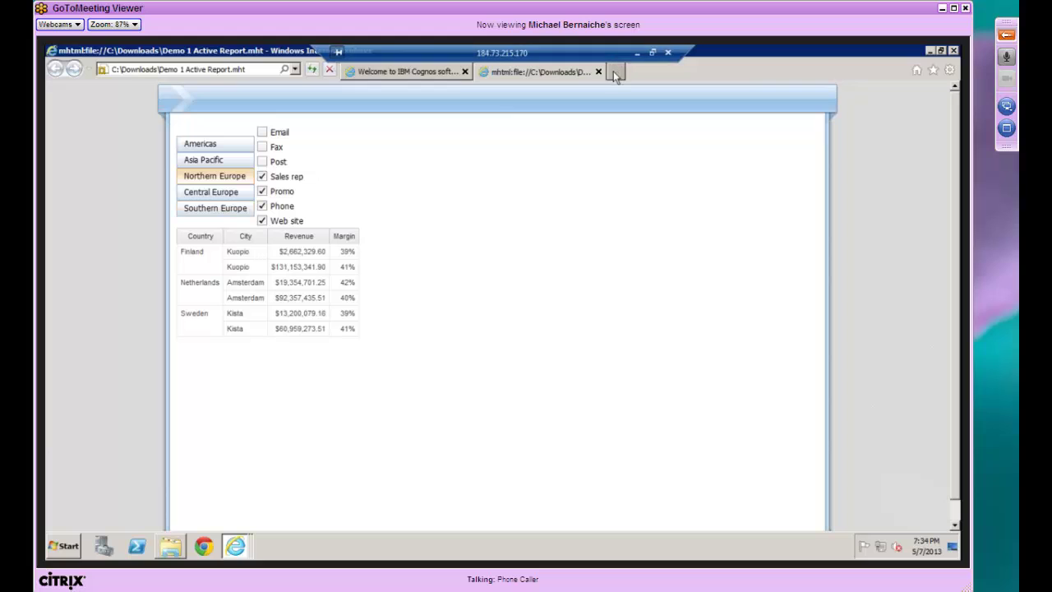
click(599, 71)
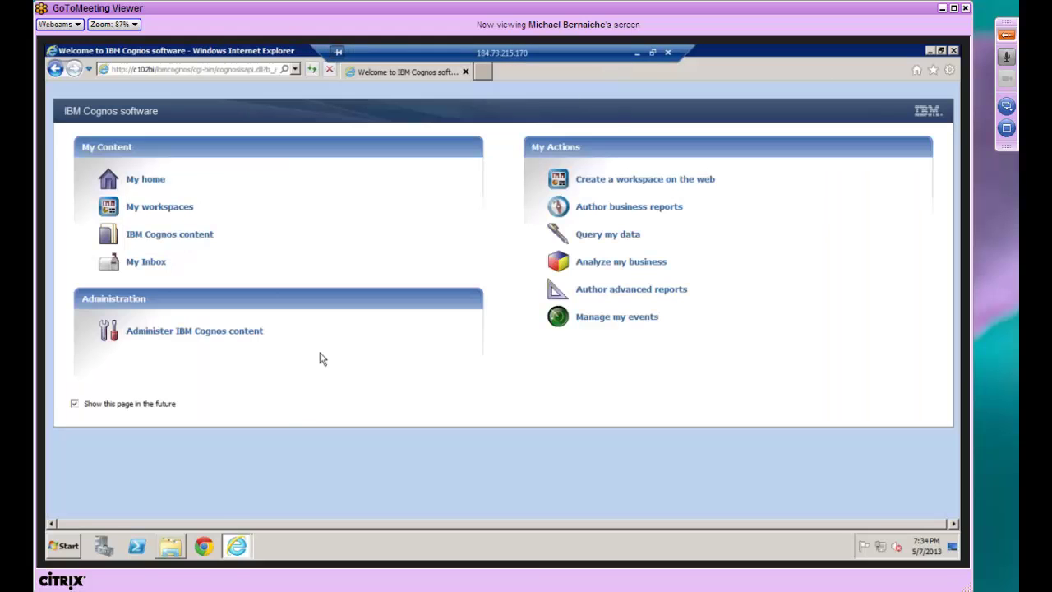
- Switch back to Report Studio and create a new blank active report without saving the current one
click(237, 546)
click(263, 525)
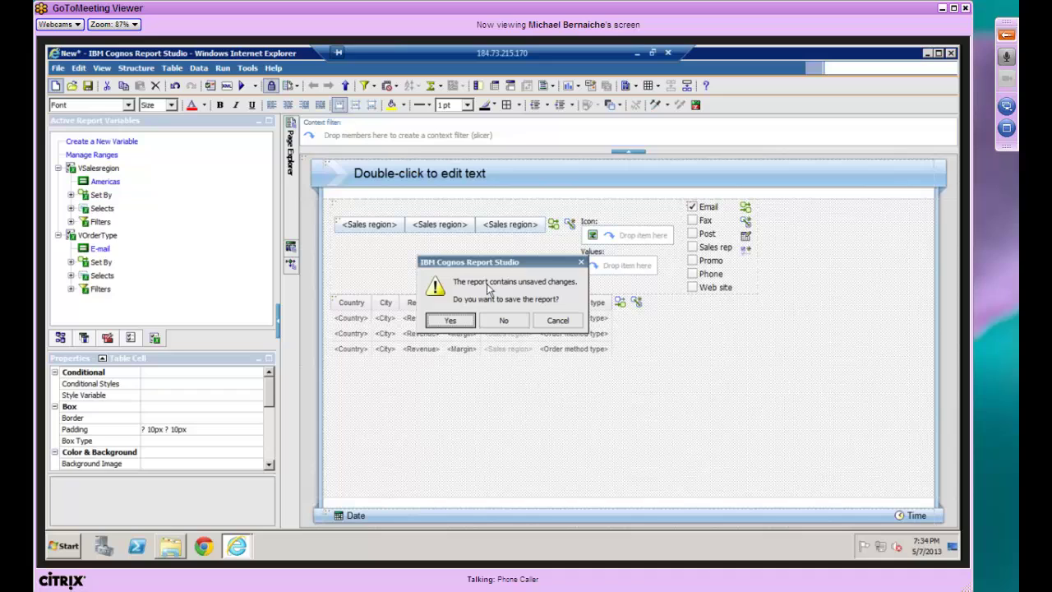
click(504, 321)
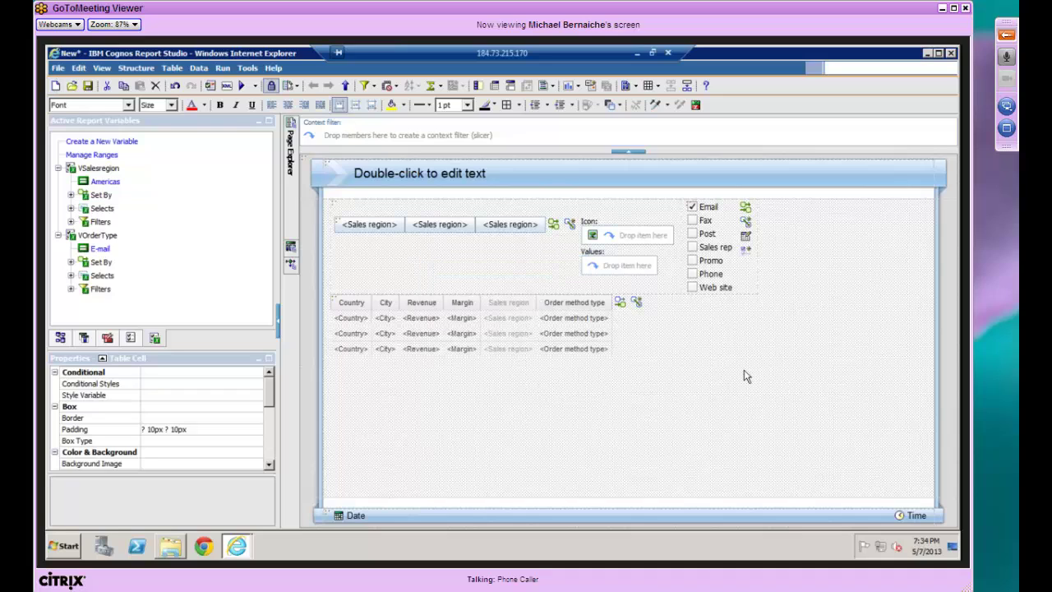
click(552, 296)
click(552, 385)
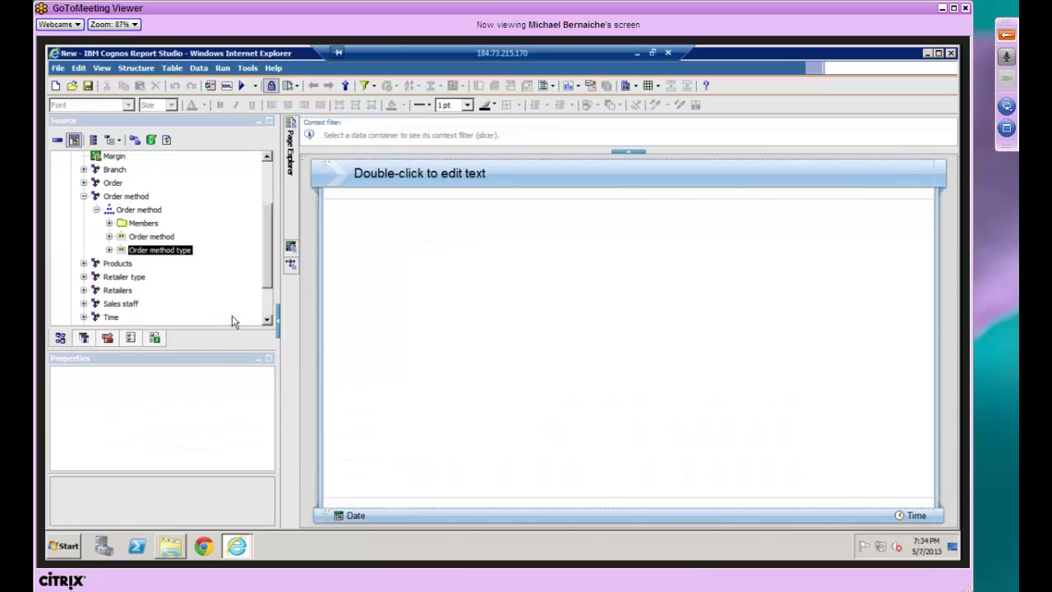
- Show all toolbox items and insert a list into the empty page body
click(108, 340)
right_click(190, 249)
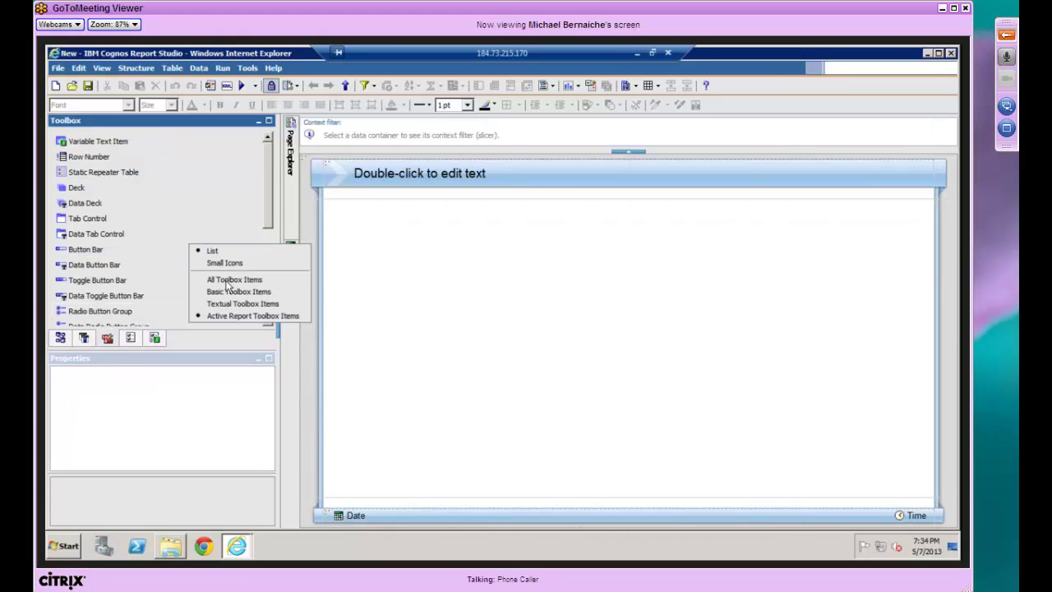
click(227, 279)
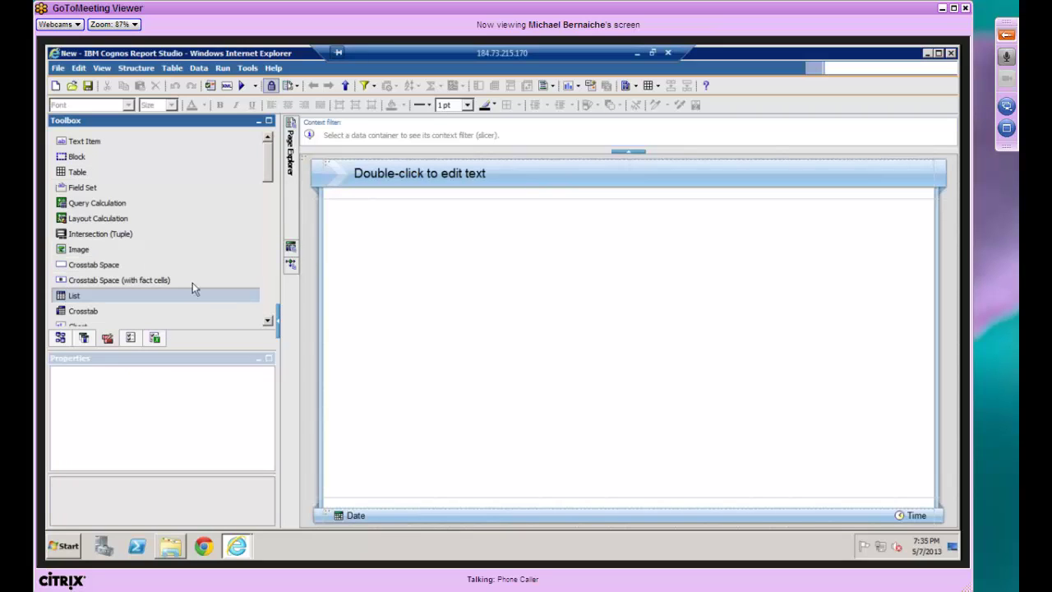
drag(192, 293, 404, 257)
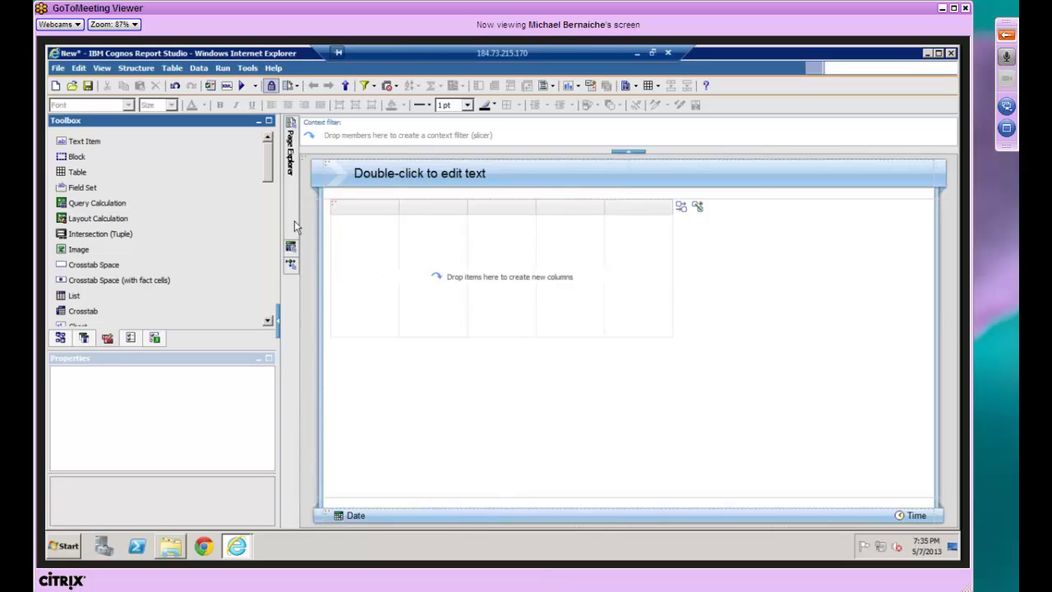
- Limit the toolbox to Active Report items and insert a Data Drop-Down List above the list
click(190, 327)
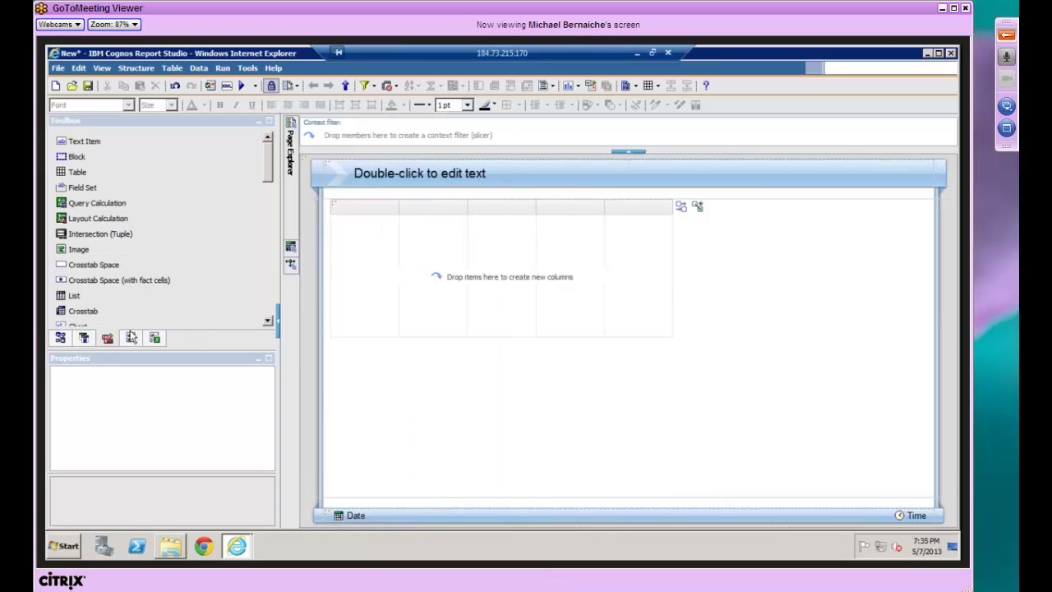
right_click(223, 279)
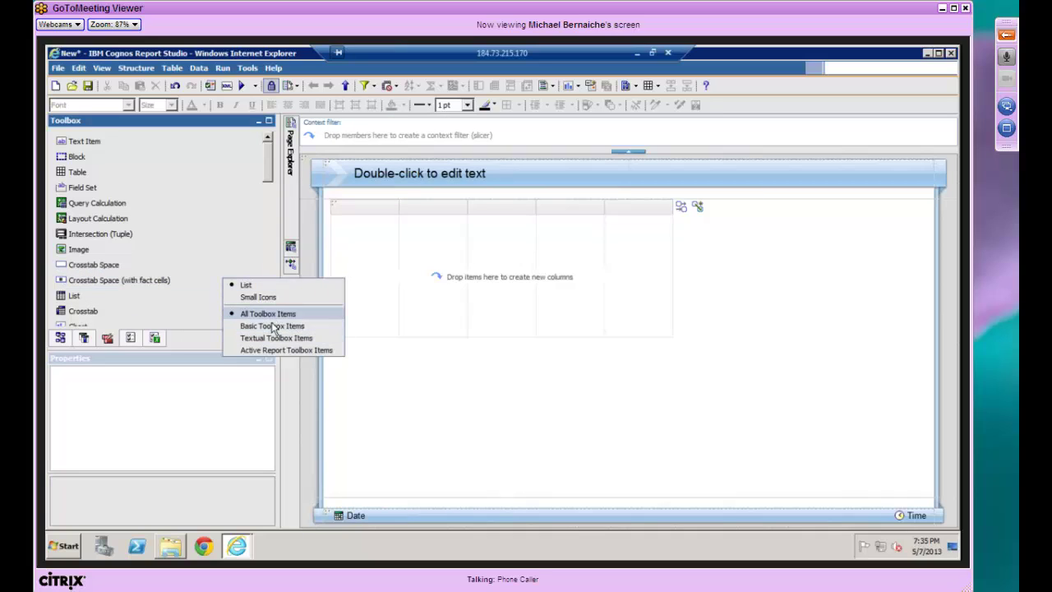
click(275, 350)
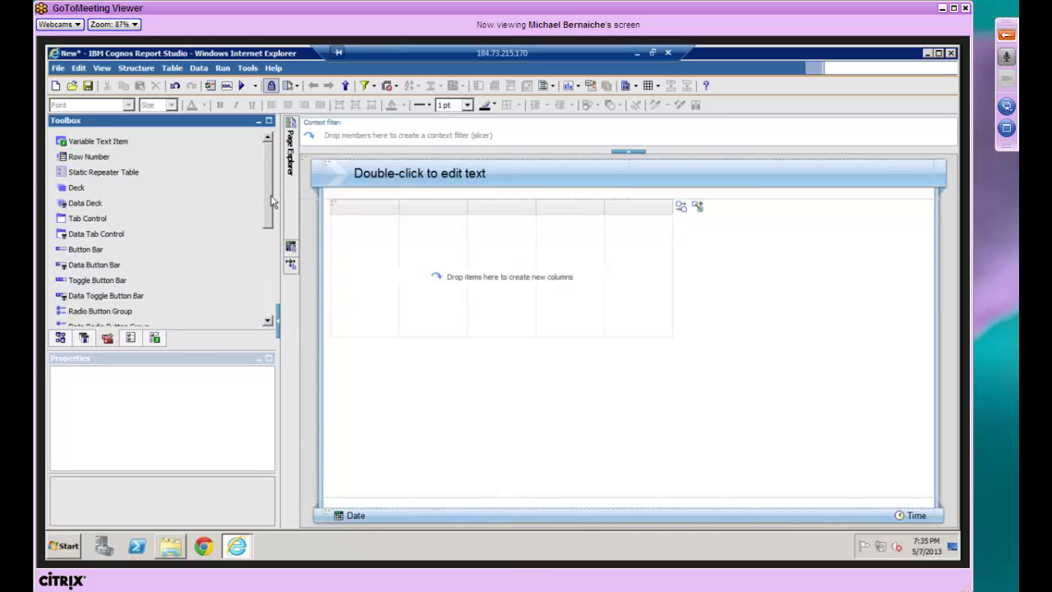
scroll(170, 284, down, 2)
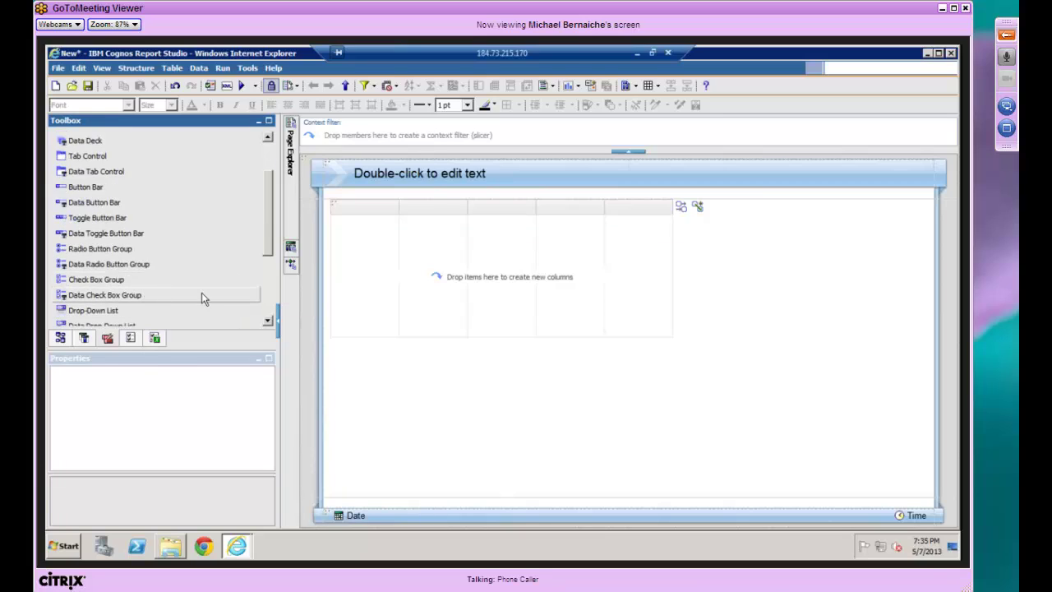
scroll(267, 251, down, 2)
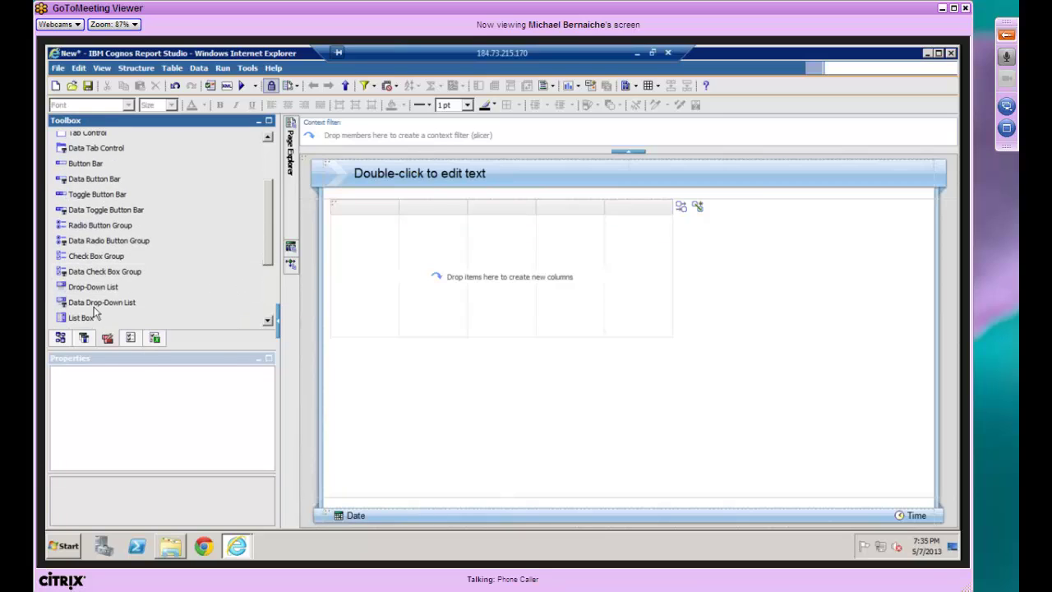
drag(97, 302, 332, 257)
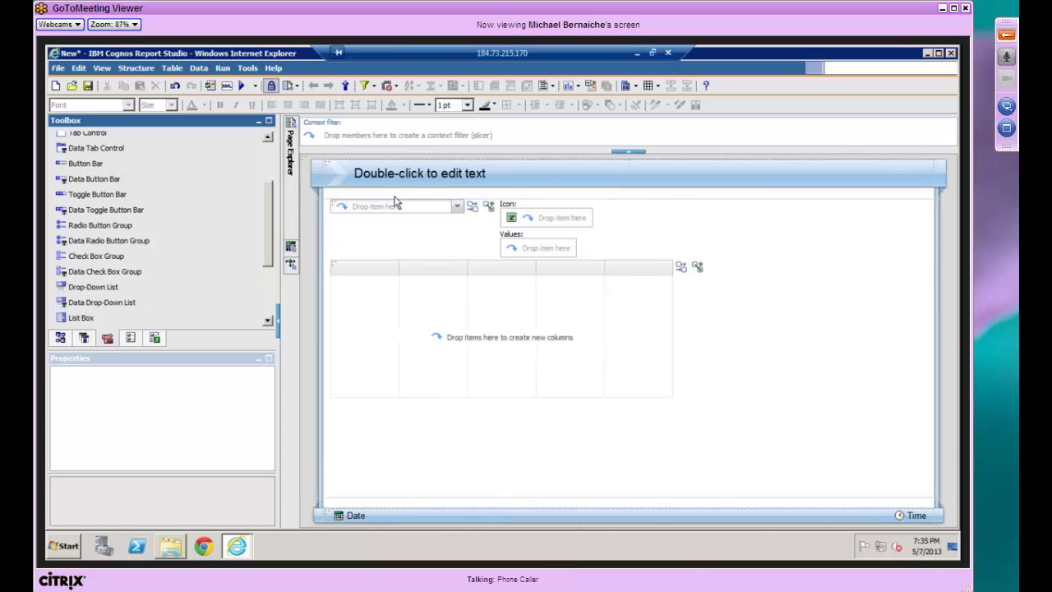
- Add Product line from the Products hierarchy of Sales (analysis) as the first column of the empty list
click(60, 337)
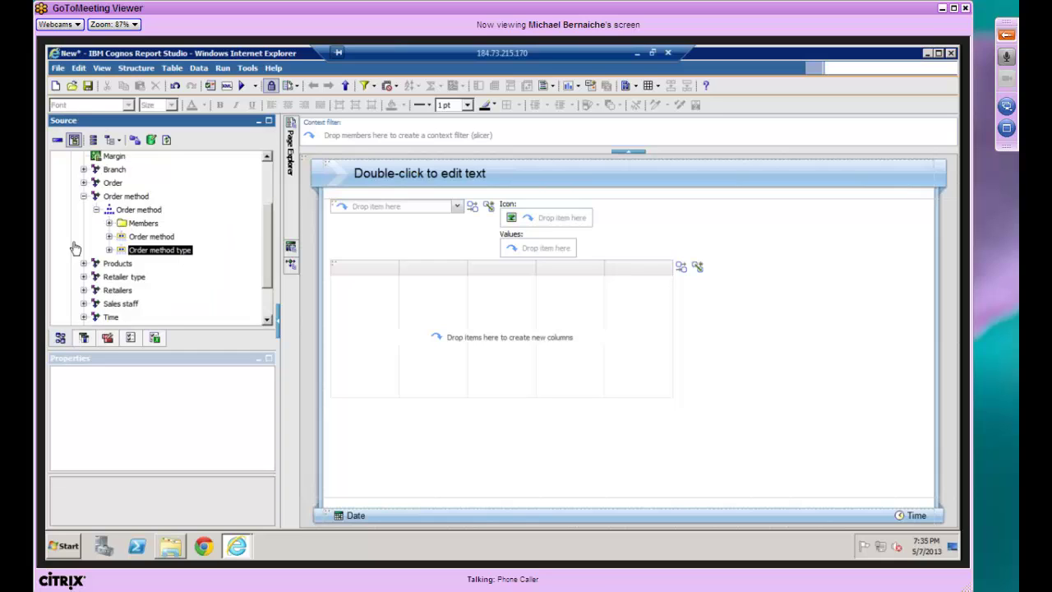
click(83, 196)
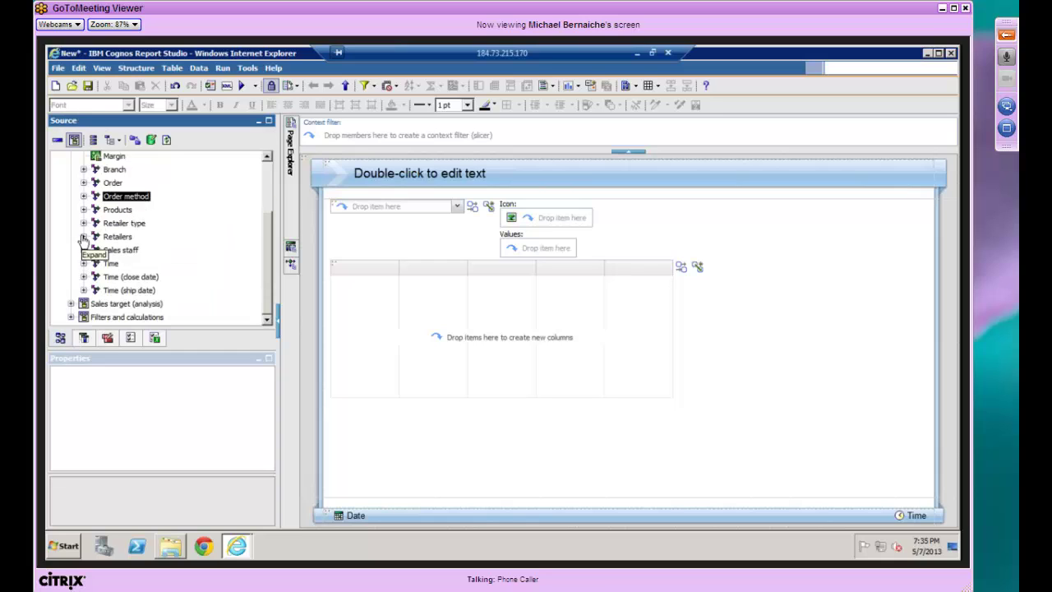
click(83, 209)
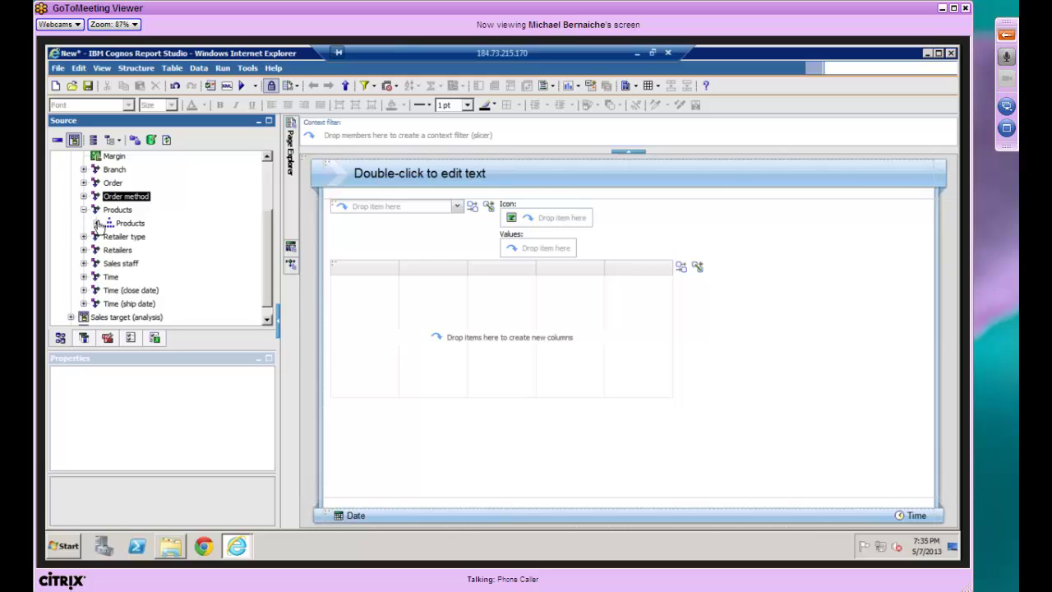
click(97, 223)
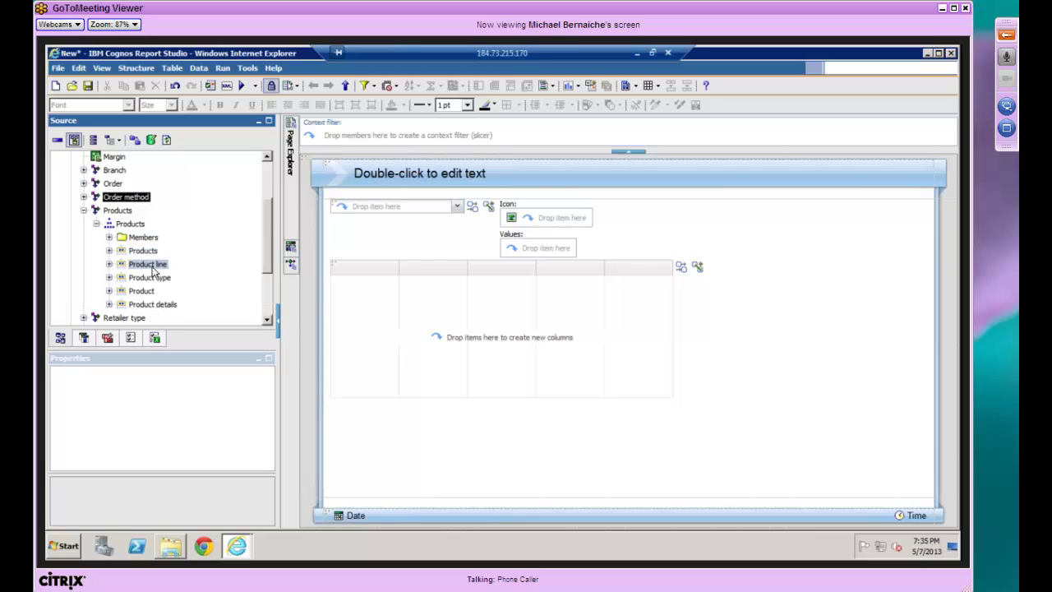
drag(145, 264, 345, 279)
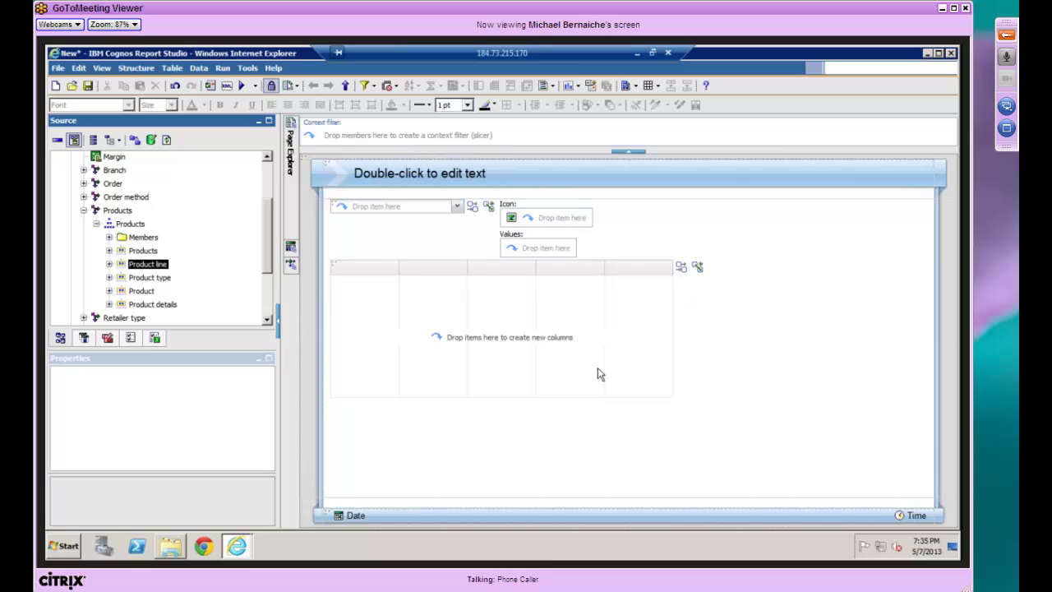
- Add the Revenue and Quantity measures to the list after the Product line column
click(83, 213)
scroll(219, 222, up, 2)
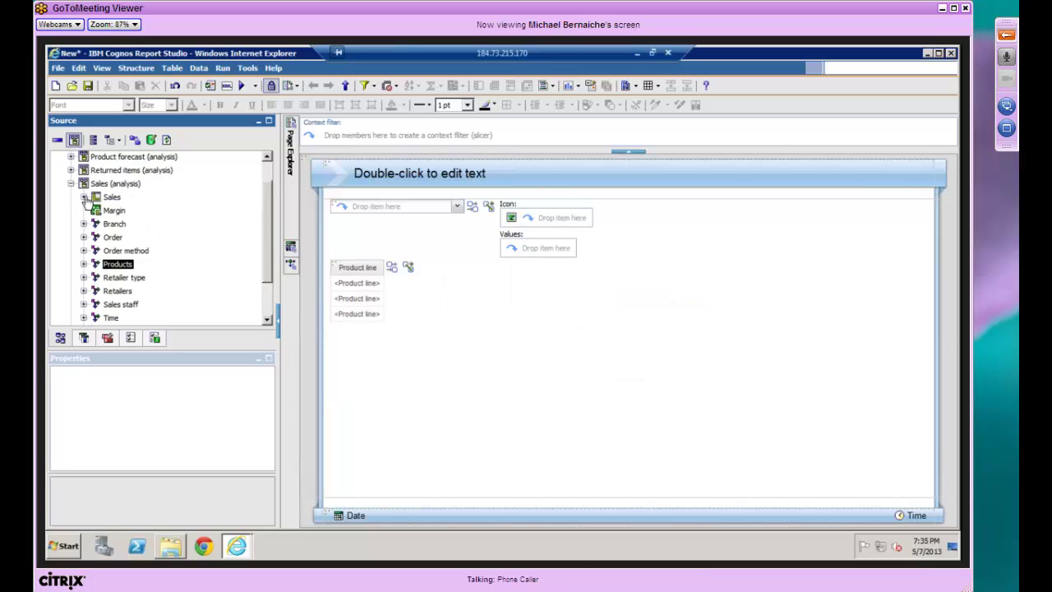
click(83, 198)
click(128, 263)
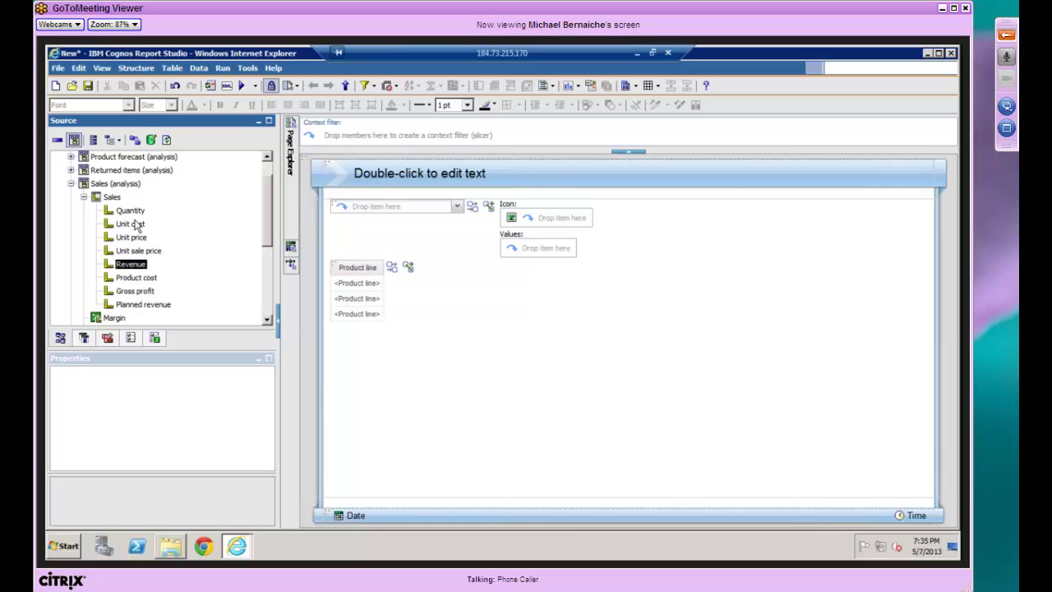
ctrl+click(130, 210)
drag(417, 301, 385, 297)
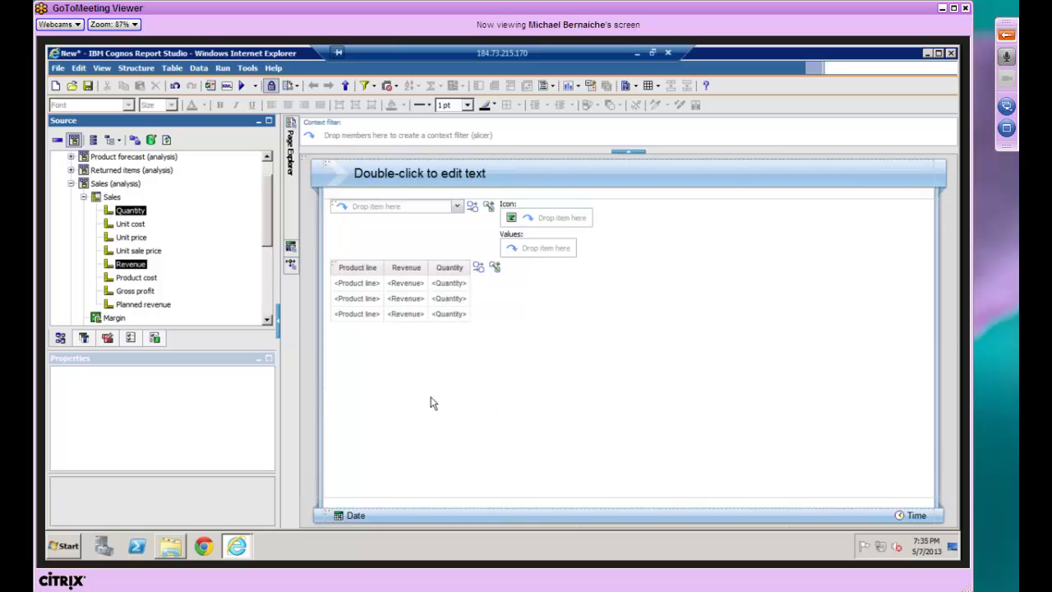
- Fill the data drop-down list with the Product line level from the Products hierarchy
click(83, 197)
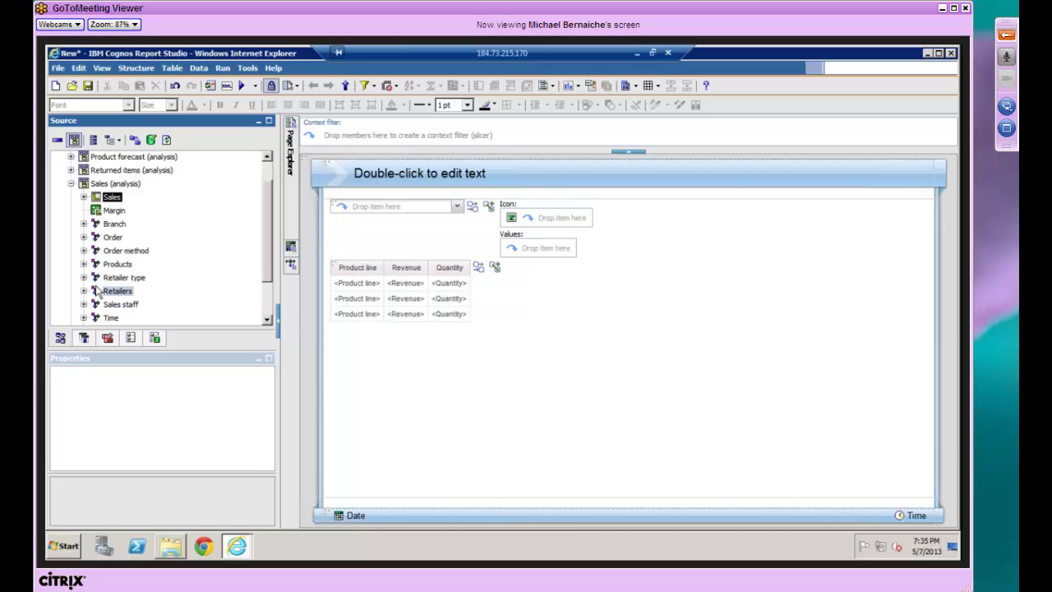
click(82, 264)
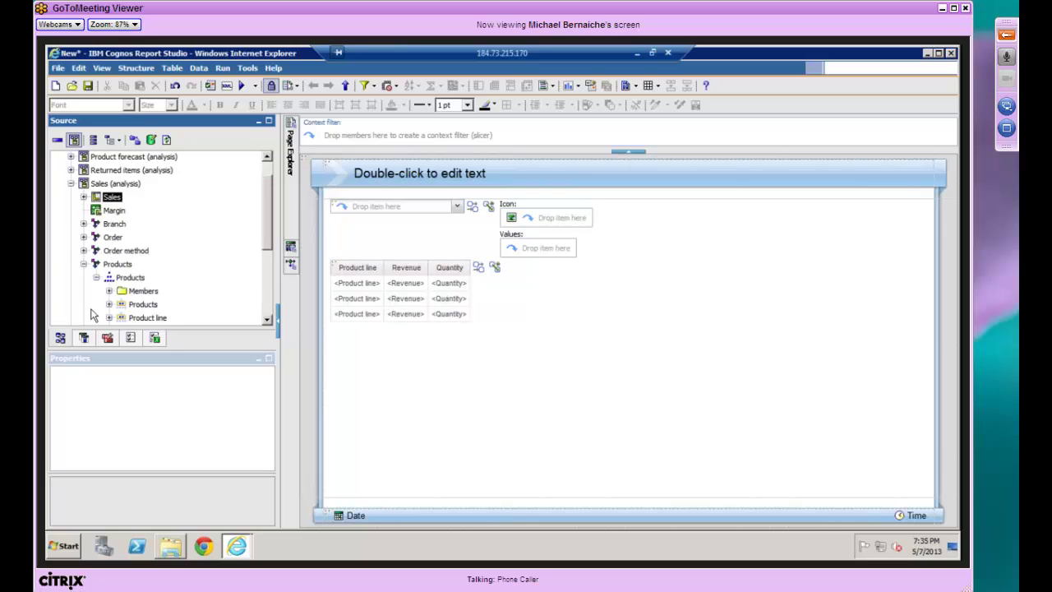
click(146, 317)
drag(367, 204, 377, 204)
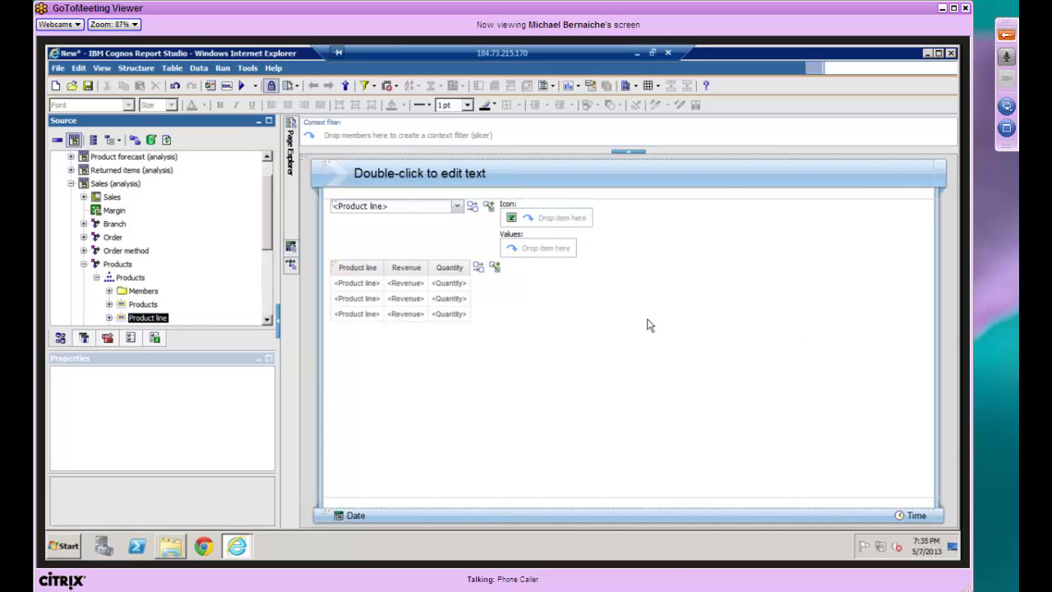
- Connect the drop-down list to the list on Product line with Filter behavior, using a new variable named VProduct line
click(472, 207)
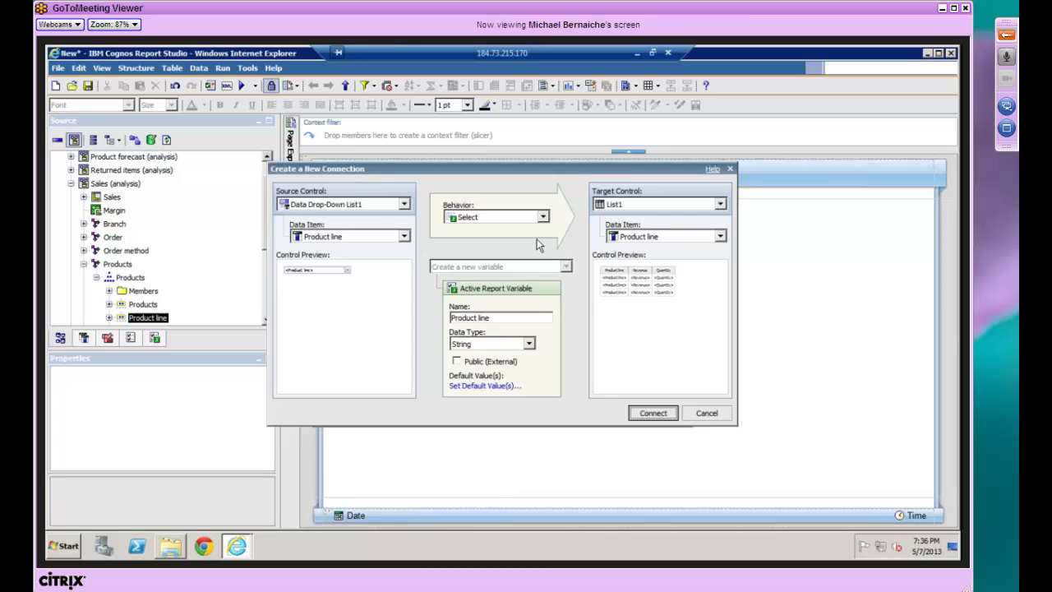
click(542, 217)
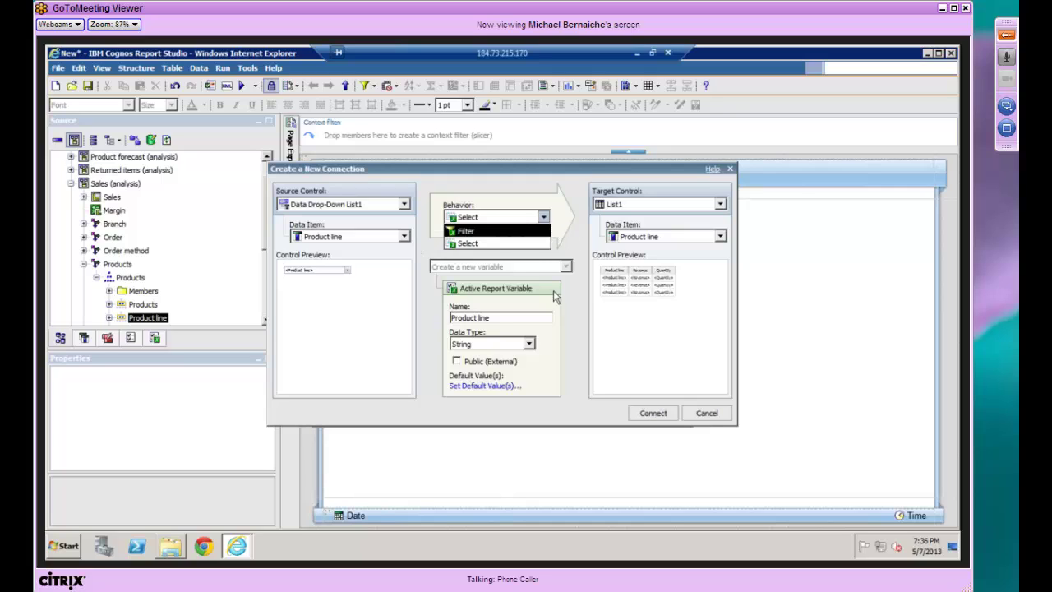
click(466, 231)
text(V)
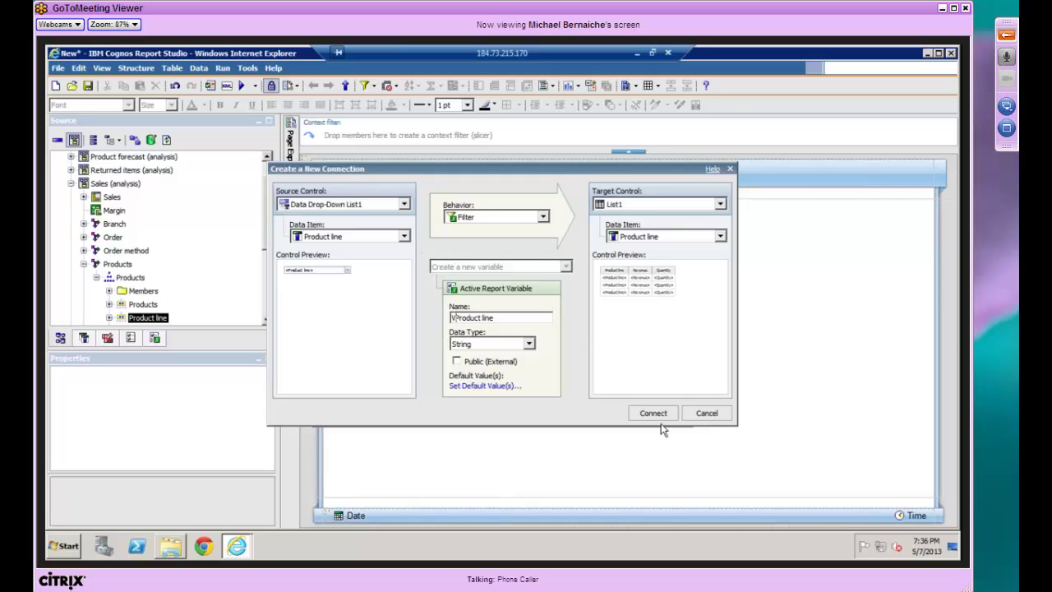
key(Return)
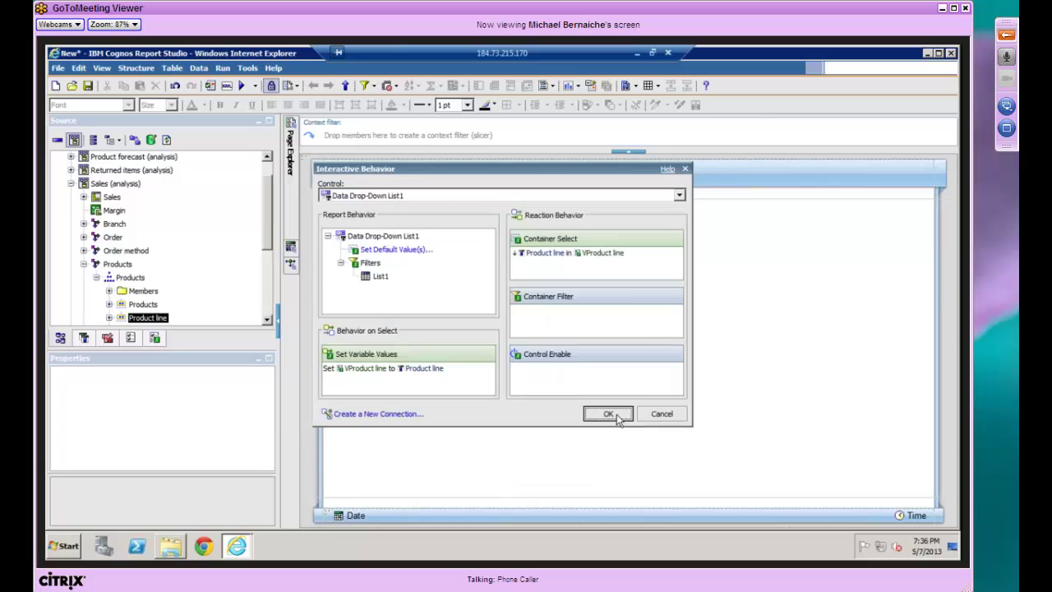
click(612, 415)
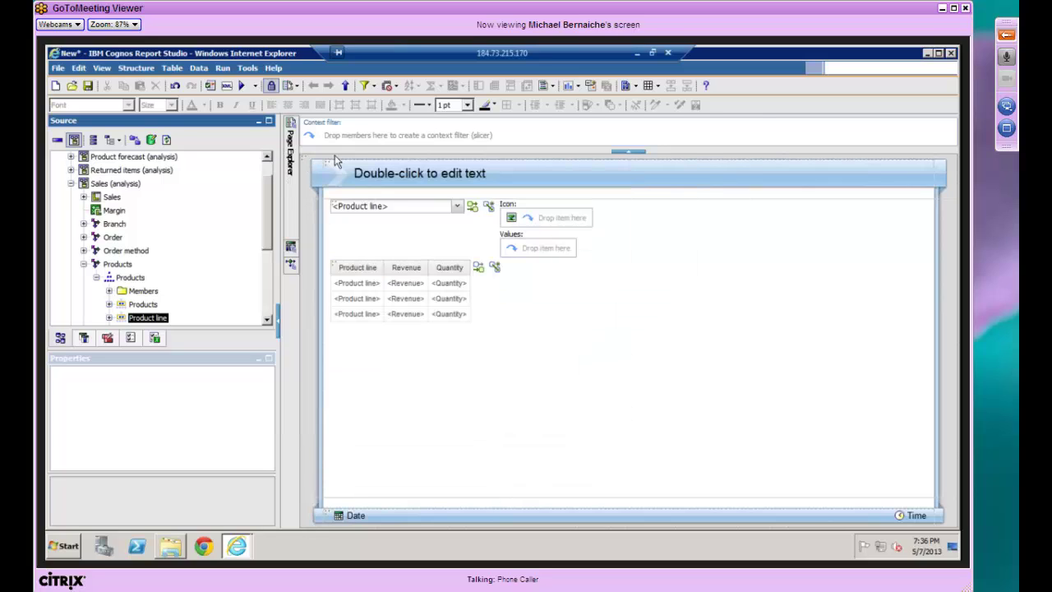
- Add an overall total row for the list's Revenue and Quantity columns
click(405, 310)
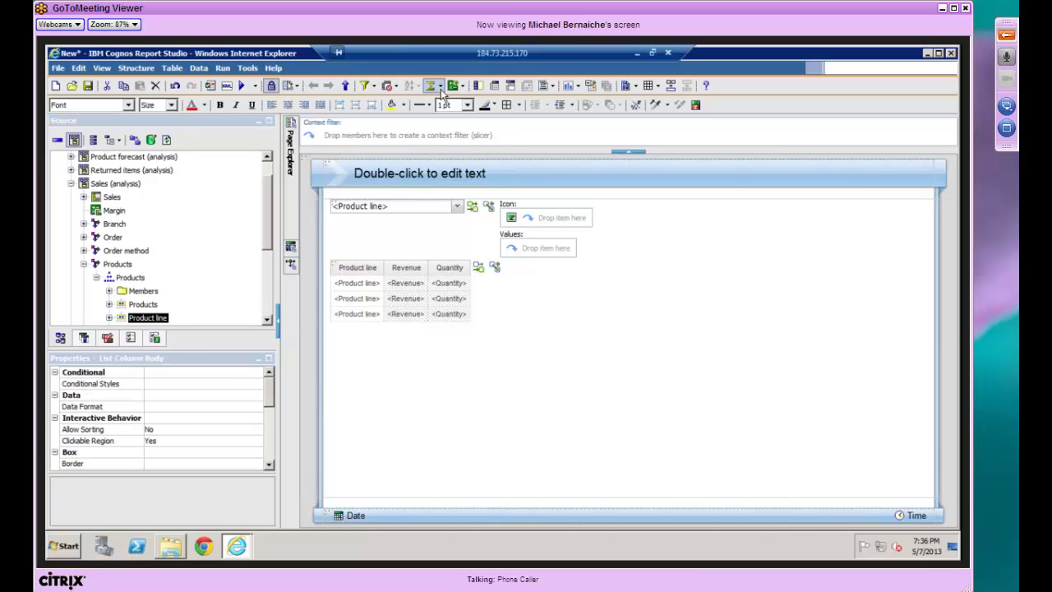
click(440, 85)
click(460, 103)
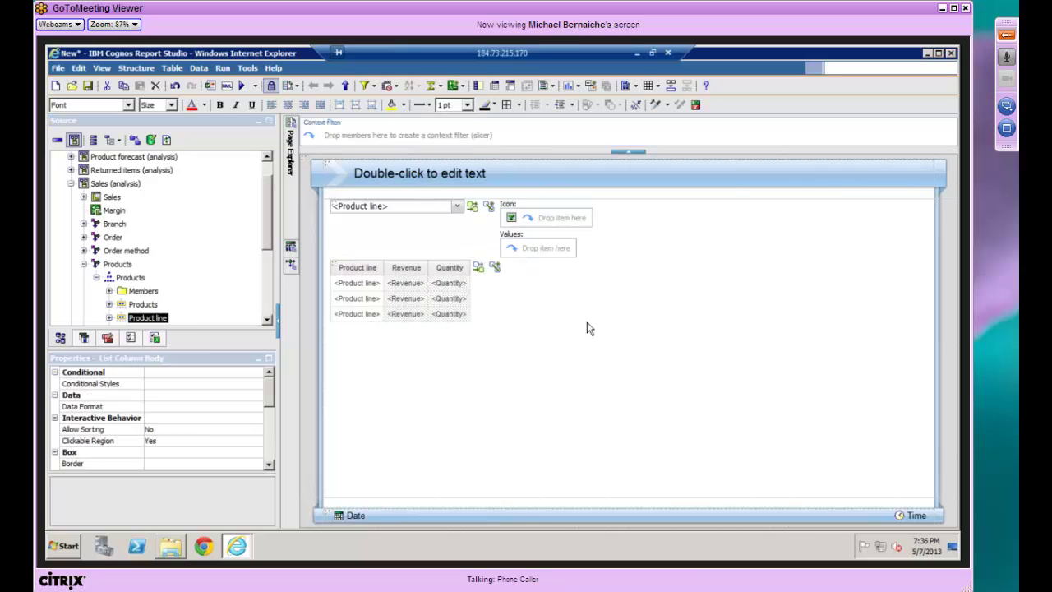
- Run the active report, test the drop-down list with Camping Equipment and Outdoor Protection, and close the output
click(242, 86)
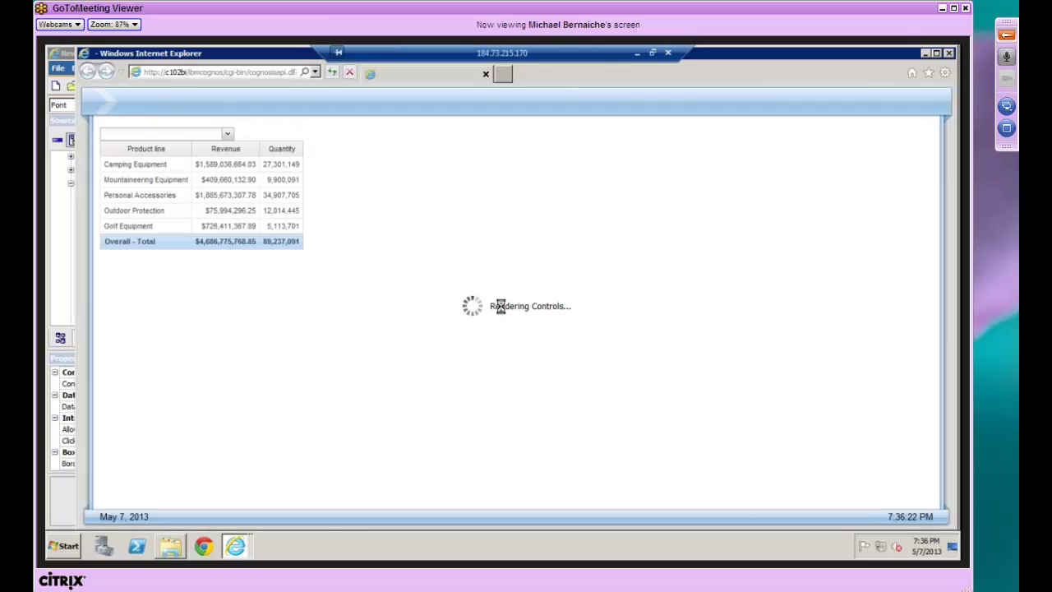
click(229, 137)
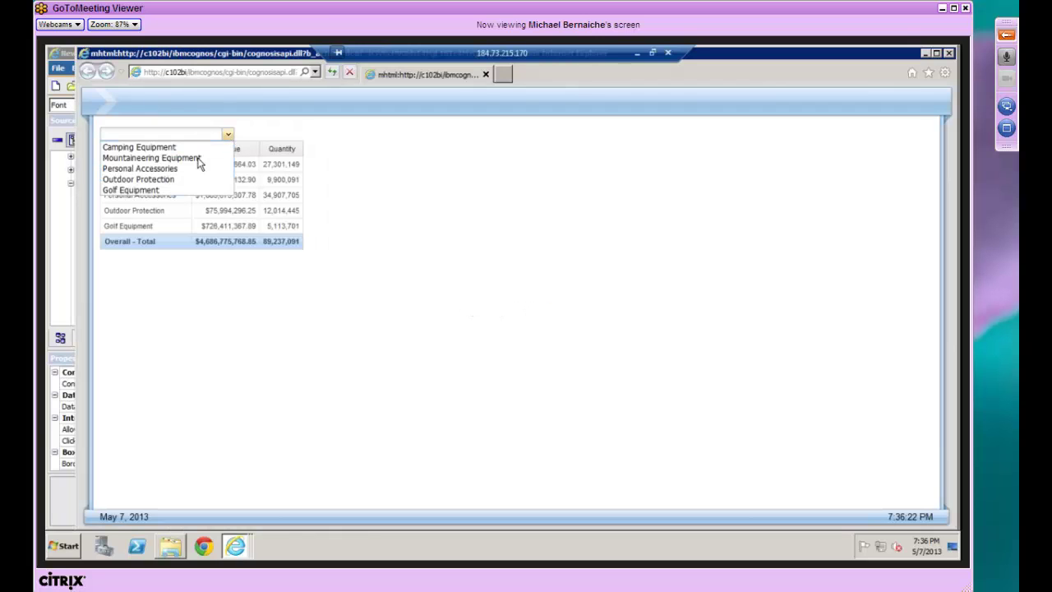
click(152, 150)
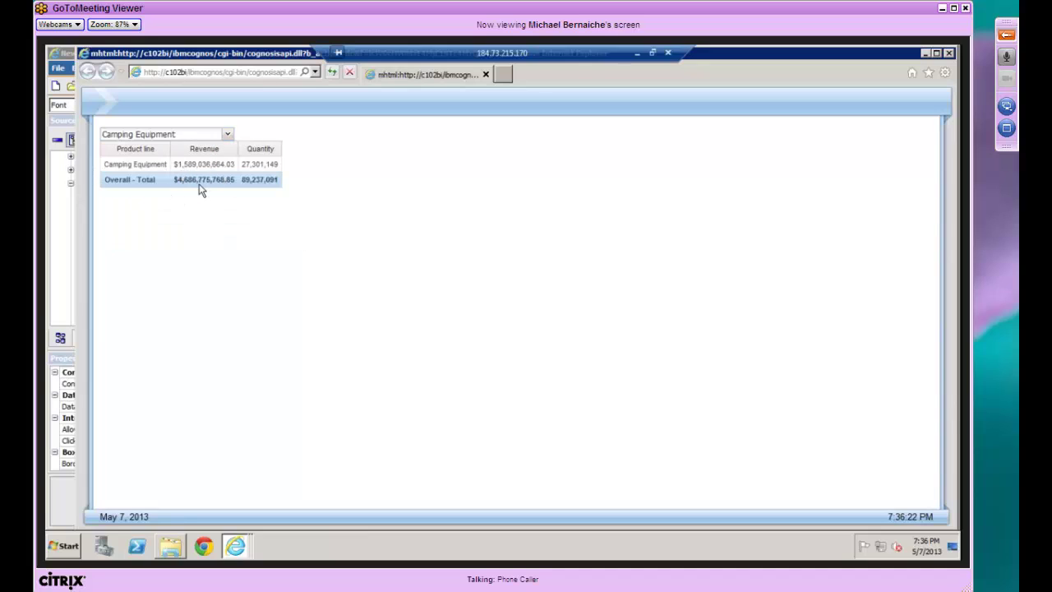
click(227, 136)
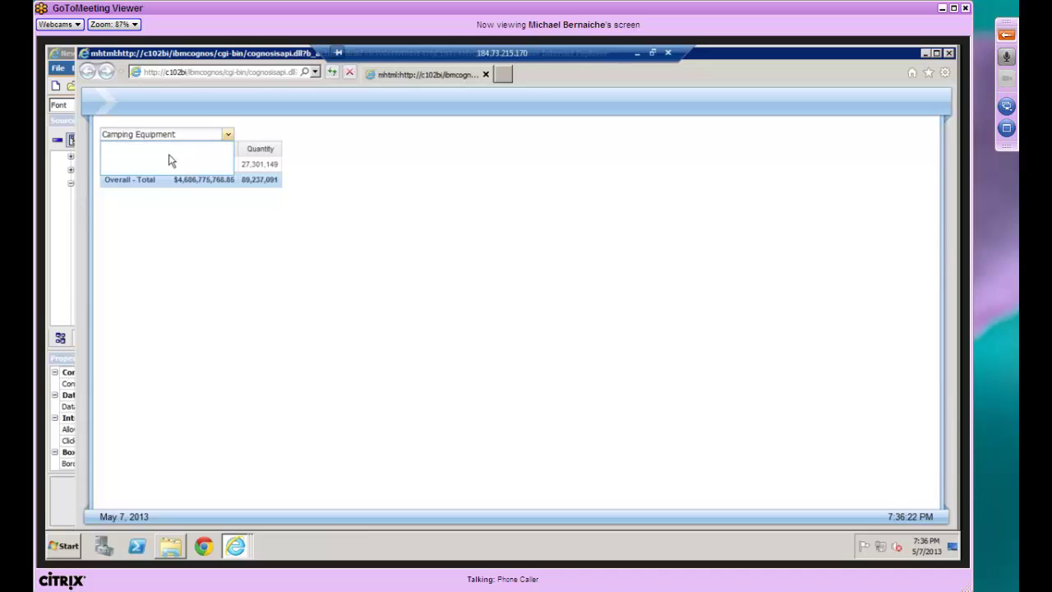
click(155, 175)
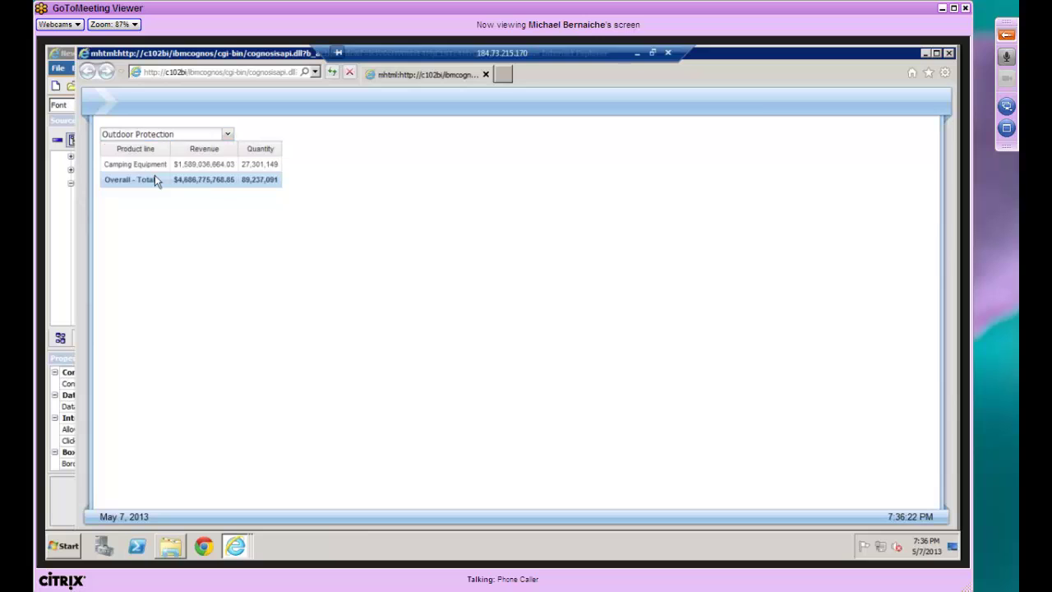
click(949, 54)
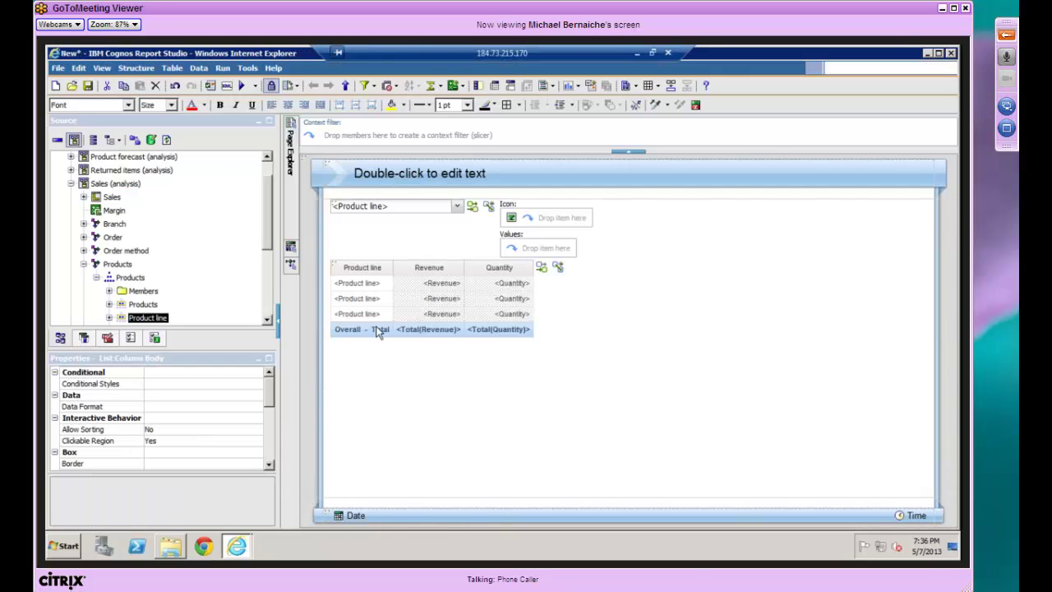
- Replace the list's overall total row with a Summarize in Output Total for Revenue and Quantity
click(374, 332)
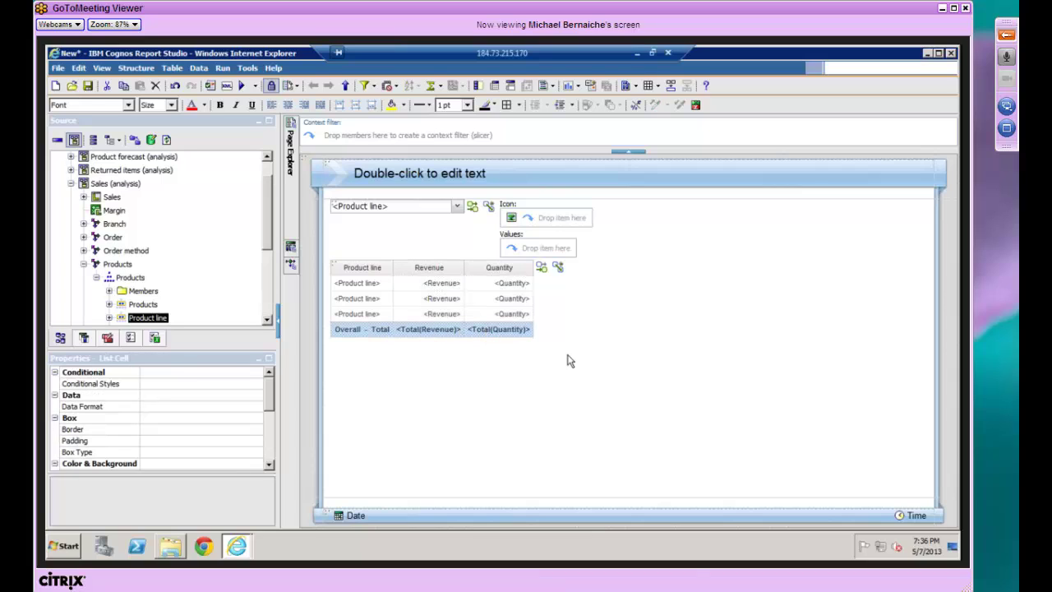
key(Delete)
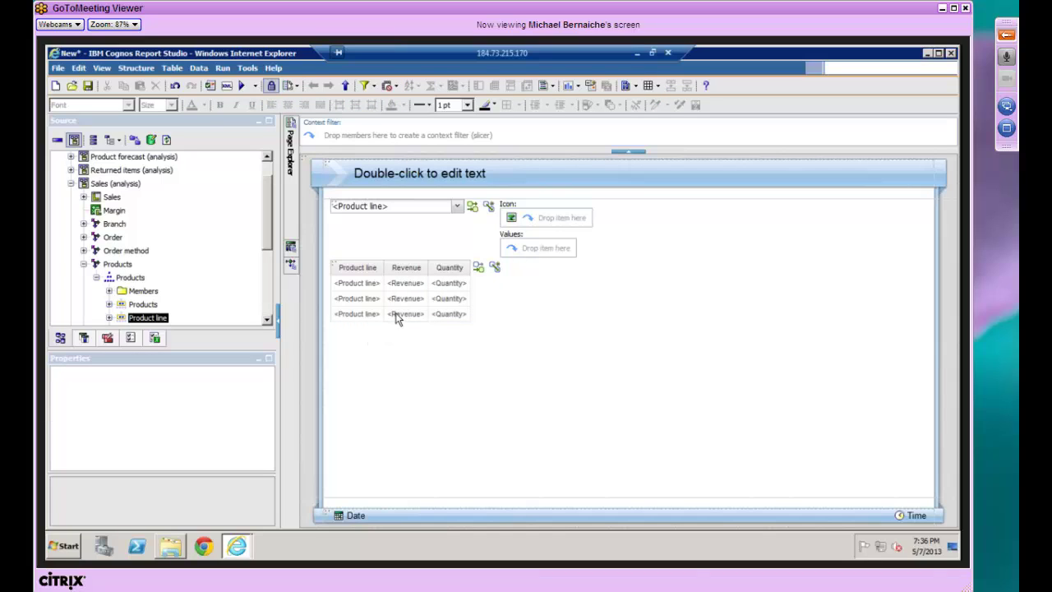
click(442, 302)
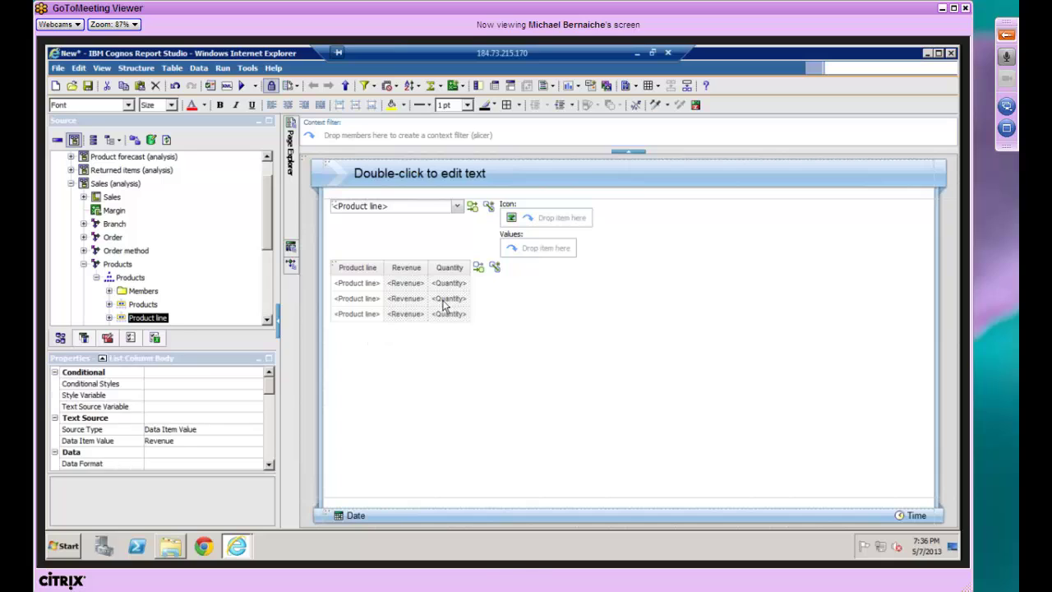
click(439, 86)
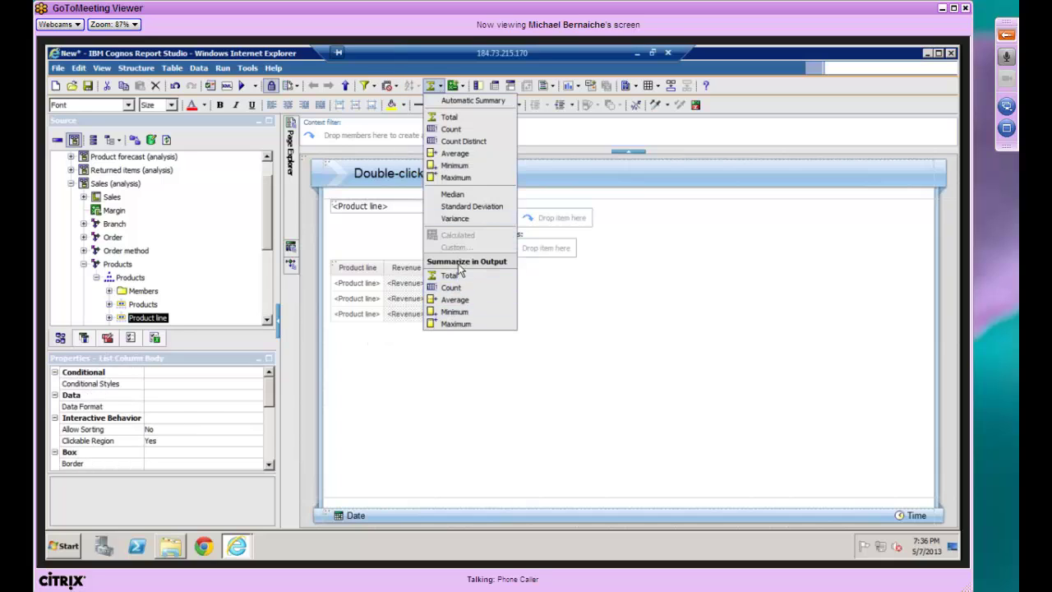
click(500, 276)
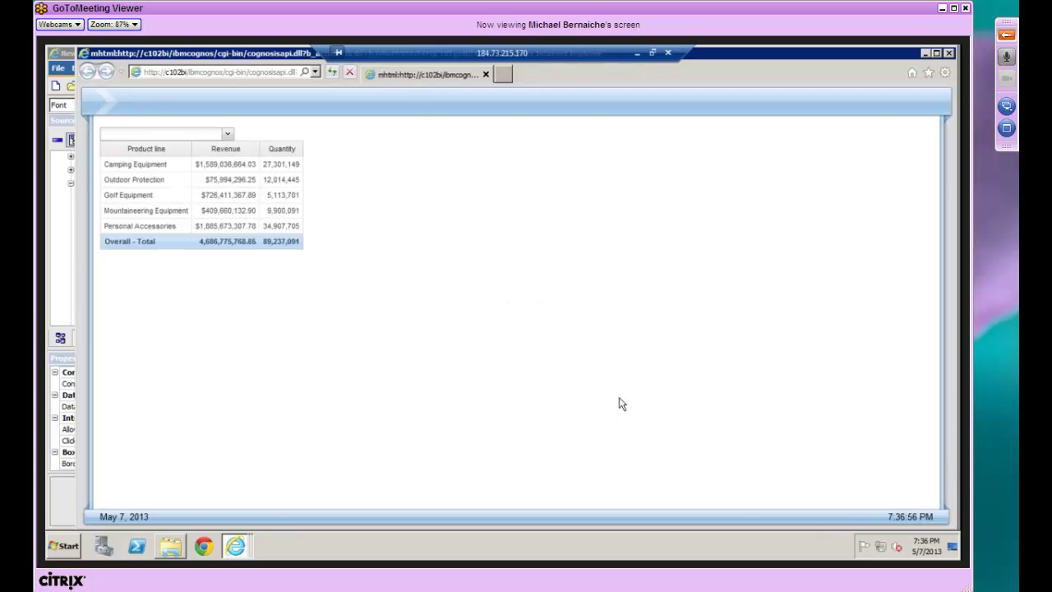
- Test the rerun report with Outdoor Protection, Personal Accessories and Mountaineering Equipment in the drop-down list, and close it
click(228, 134)
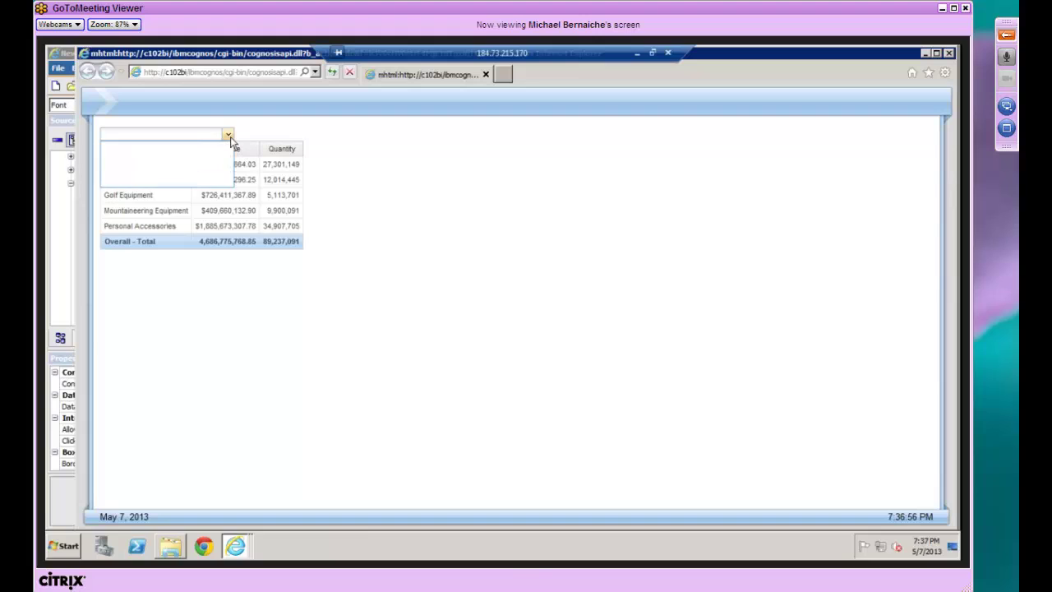
click(135, 176)
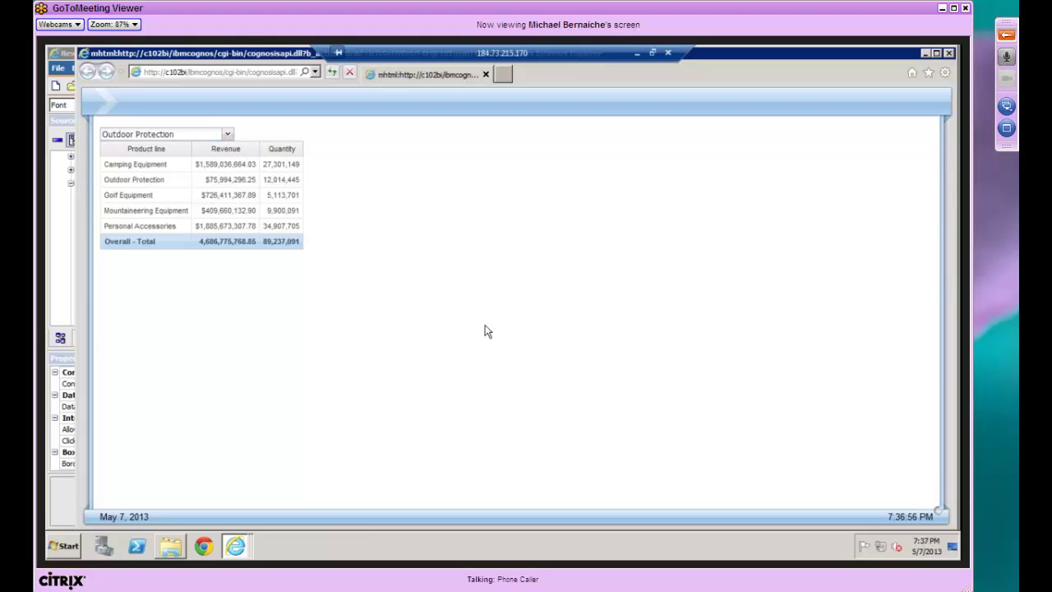
click(230, 135)
click(206, 170)
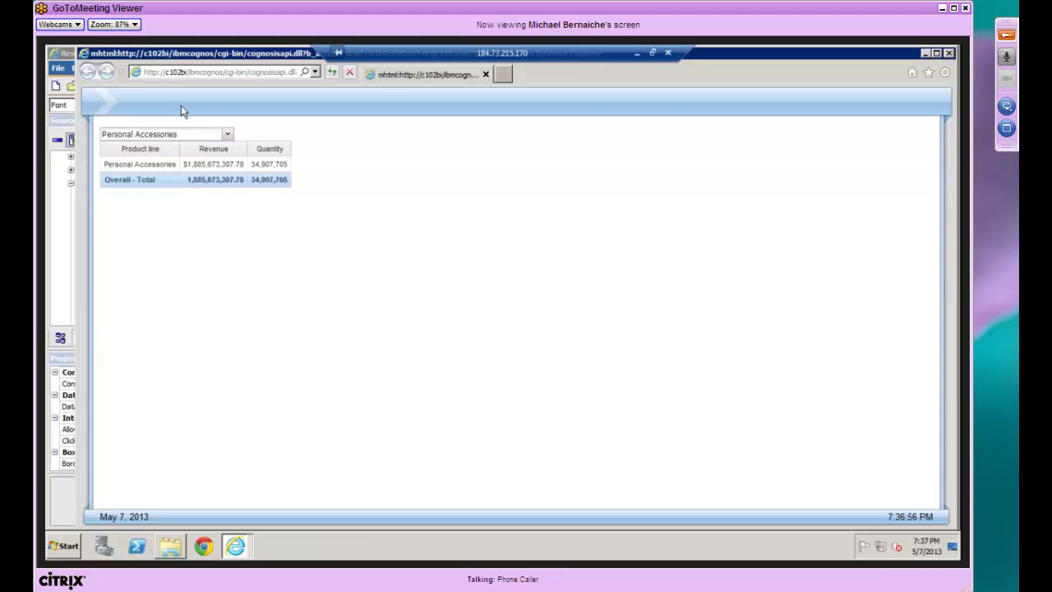
click(225, 136)
click(143, 170)
click(229, 136)
click(163, 160)
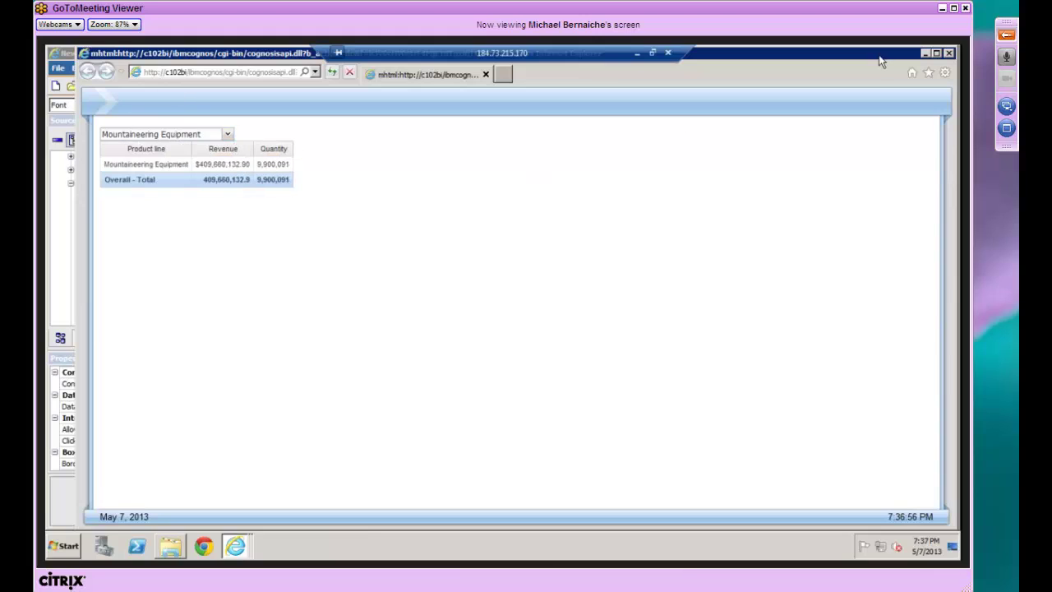
click(949, 53)
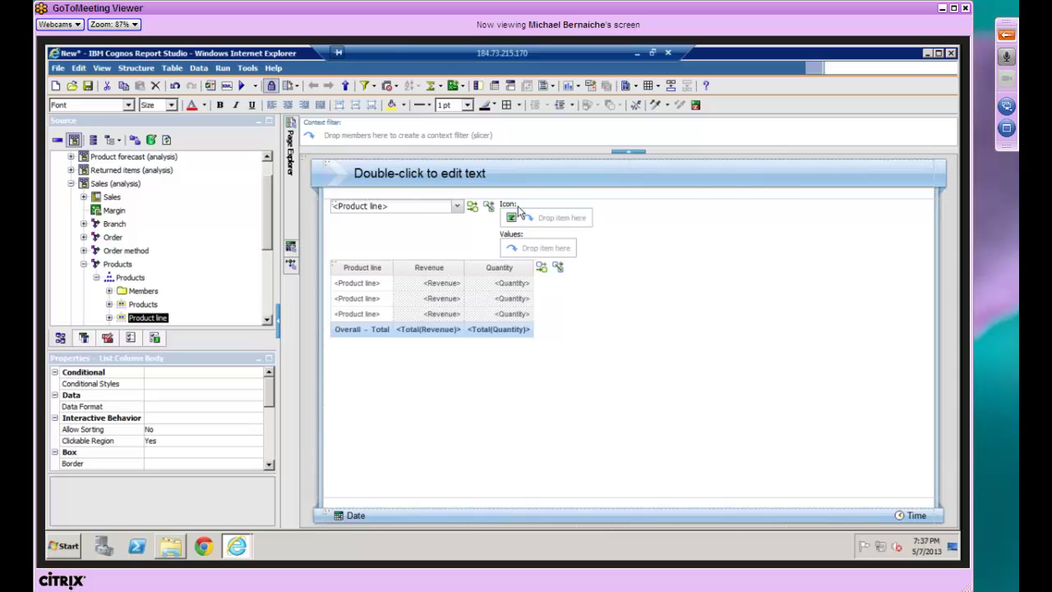
click(335, 209)
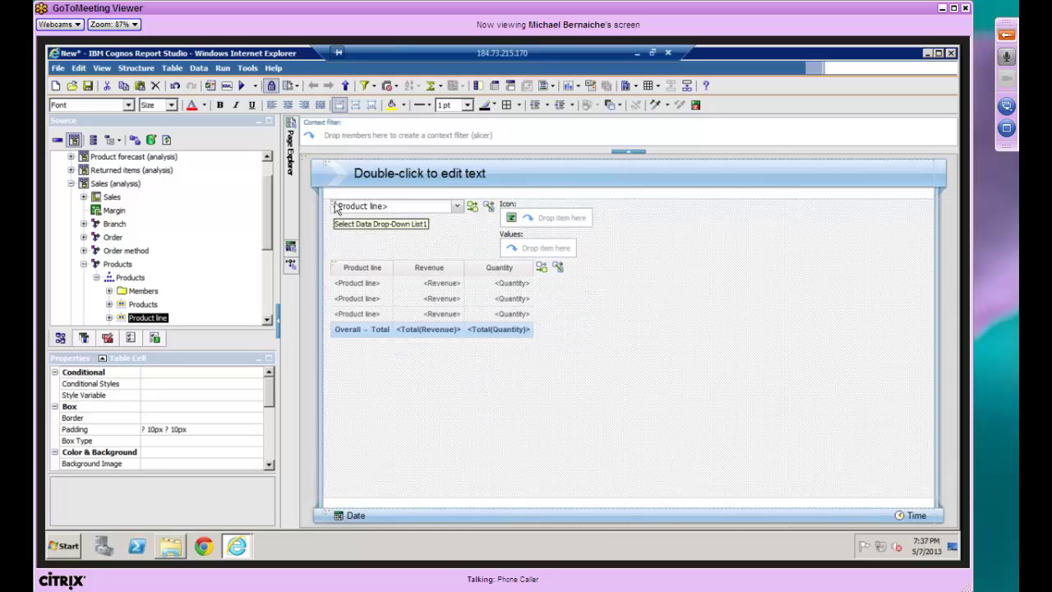
right_click(334, 203)
click(333, 206)
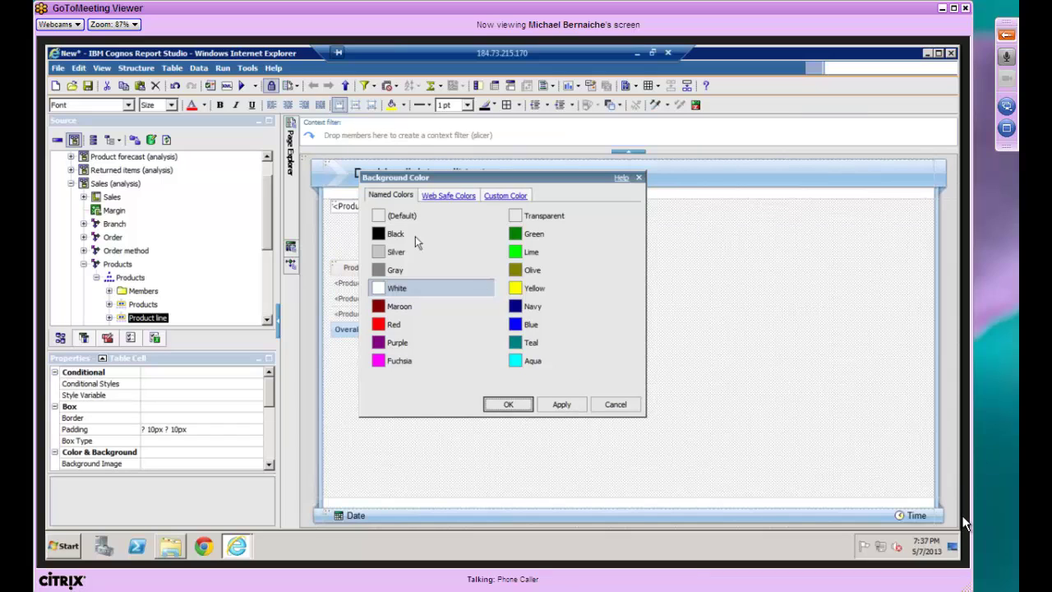
click(610, 406)
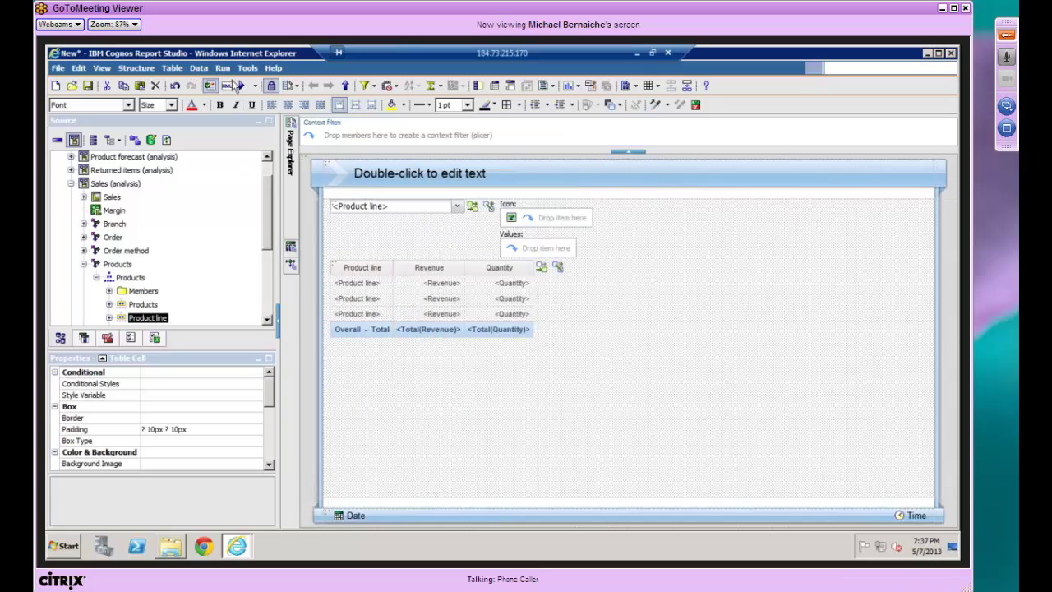
- Open the available run choices for the active report
click(255, 86)
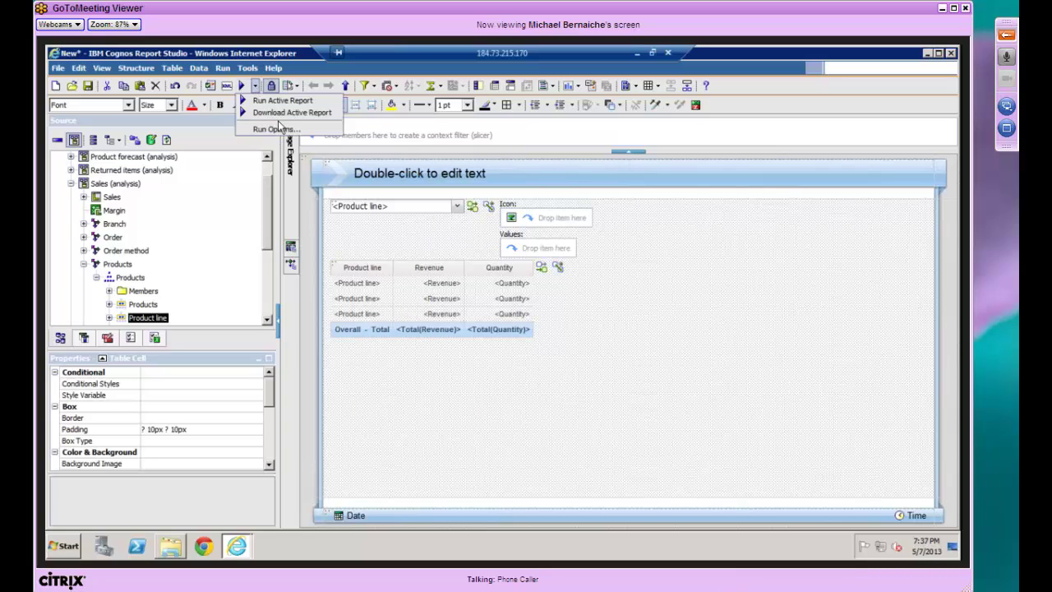